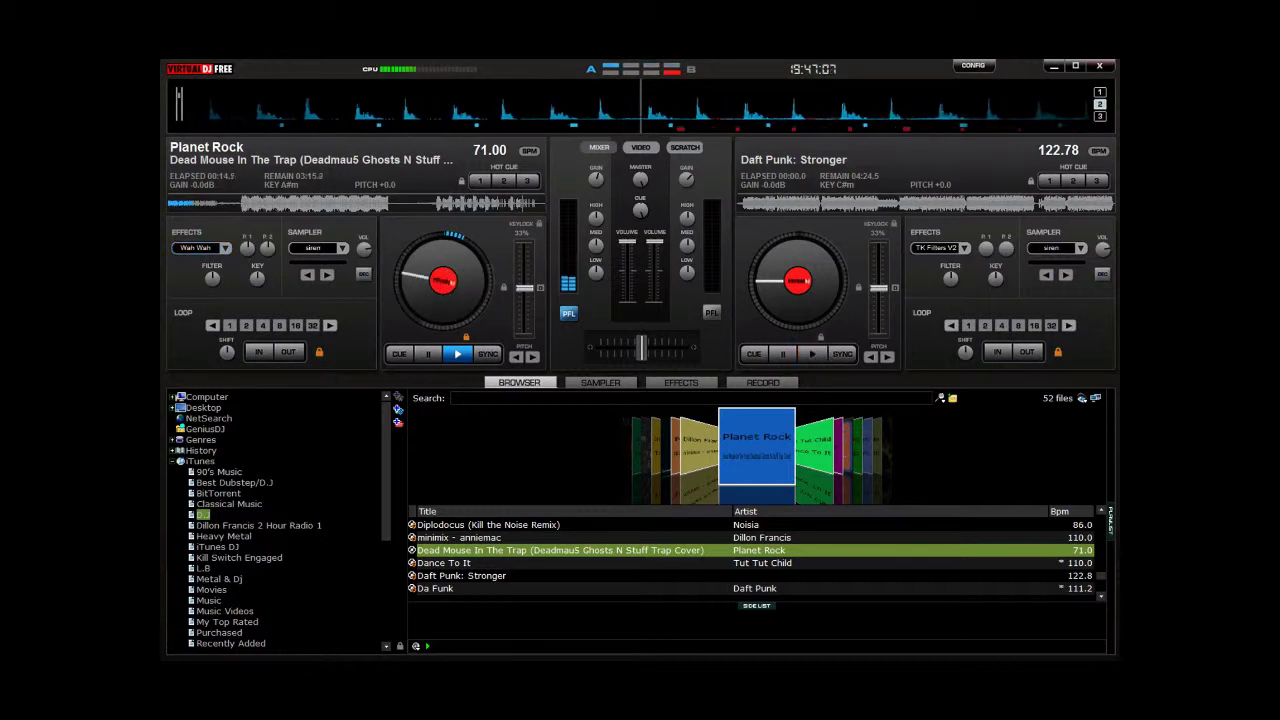
- Switch deck 1's effect from Wah Wah to beatgrid and activate it
{"action": "left_click", "coordinate": [364, 249]}
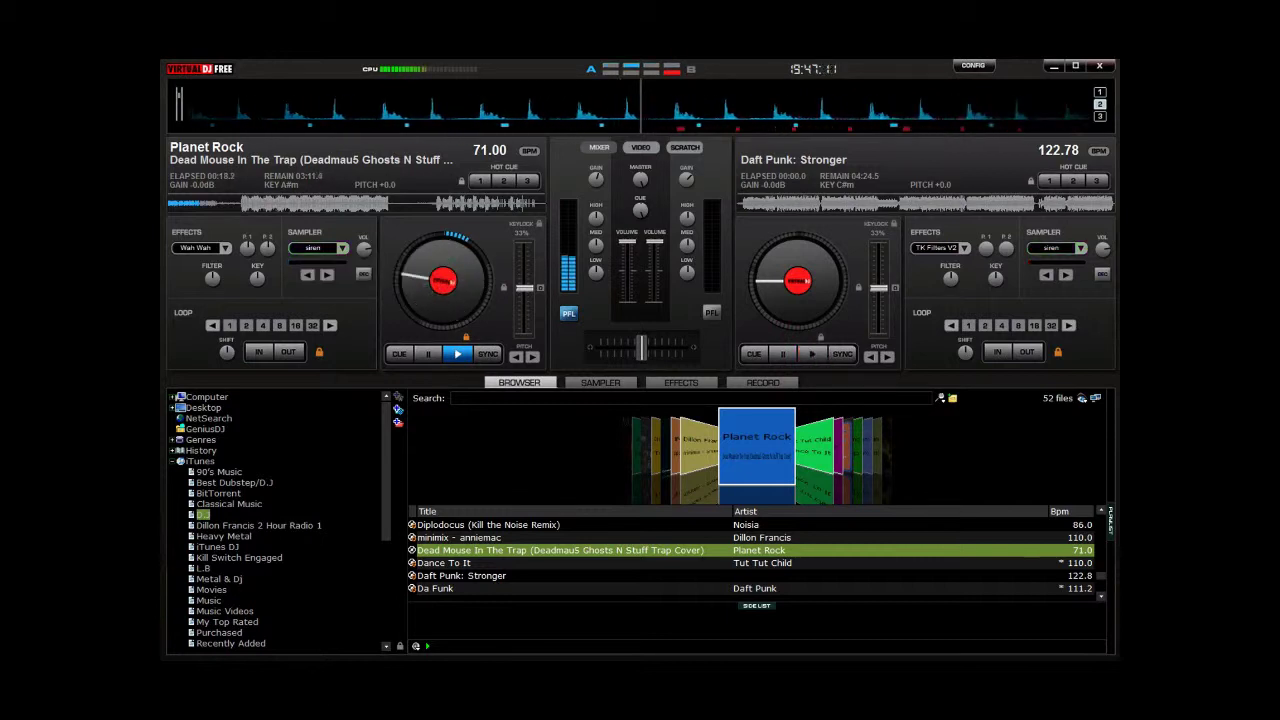
{"action": "left_click", "coordinate": [226, 248]}
{"action": "left_click", "coordinate": [263, 273]}
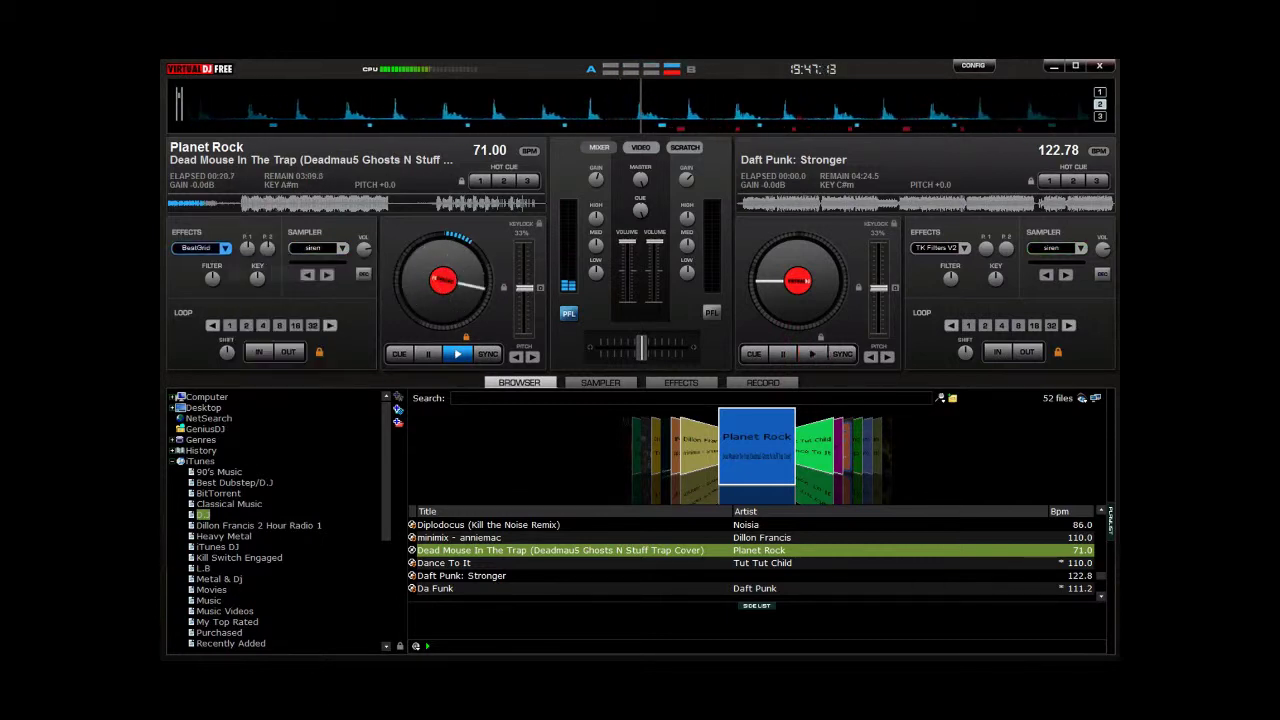
{"action": "left_click", "coordinate": [196, 248]}
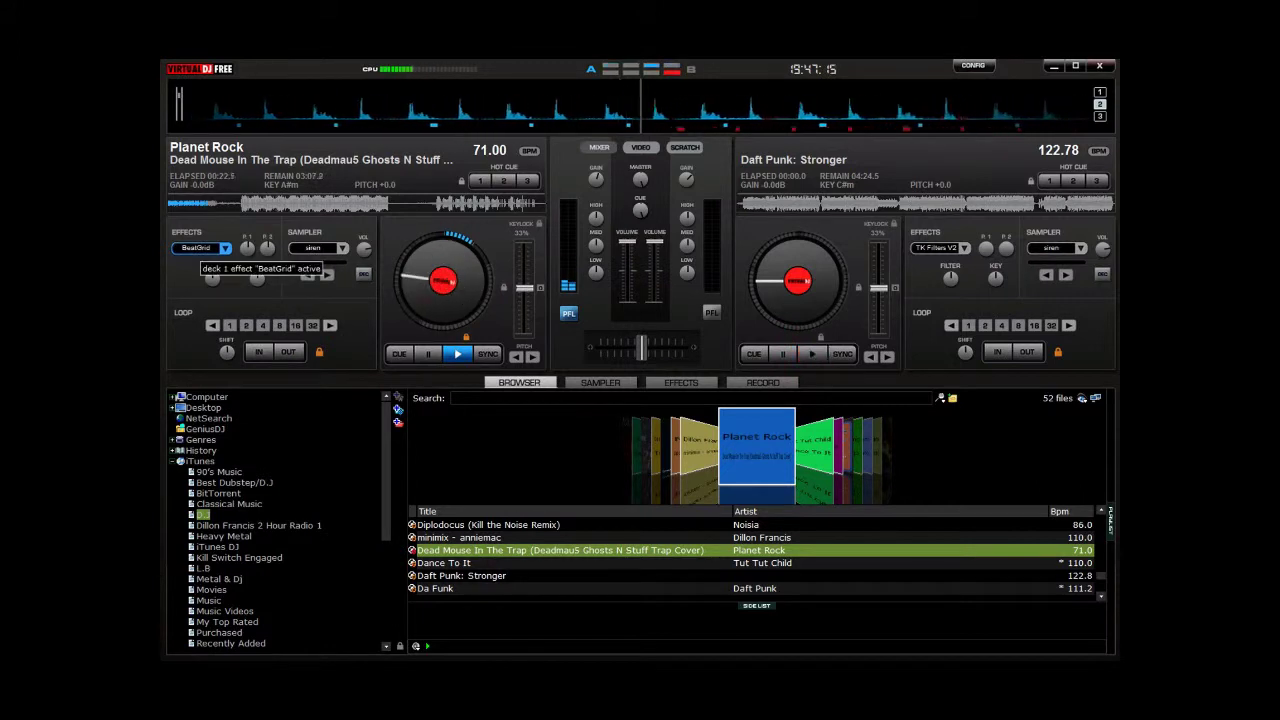
- Select the FlippinDouble effect for deck 1 and toggle it during playback
{"action": "left_click", "coordinate": [226, 248]}
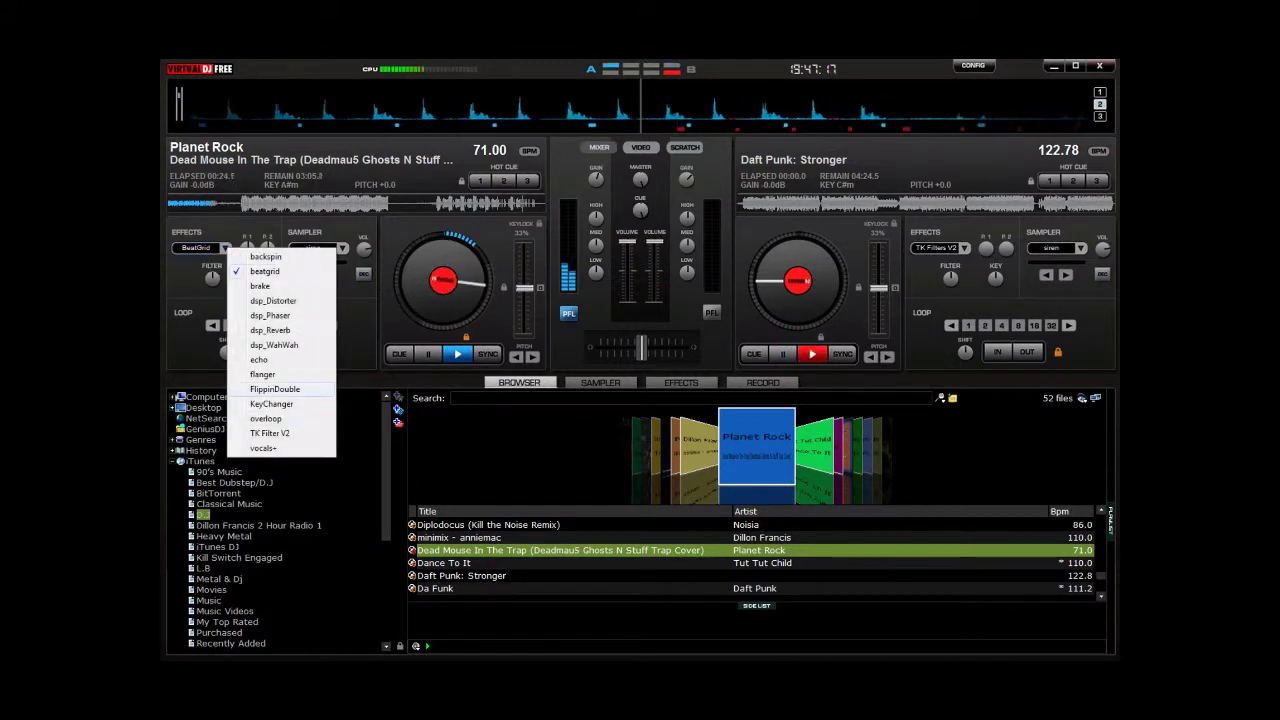
{"action": "left_click", "coordinate": [274, 389]}
{"action": "left_click", "coordinate": [196, 248]}
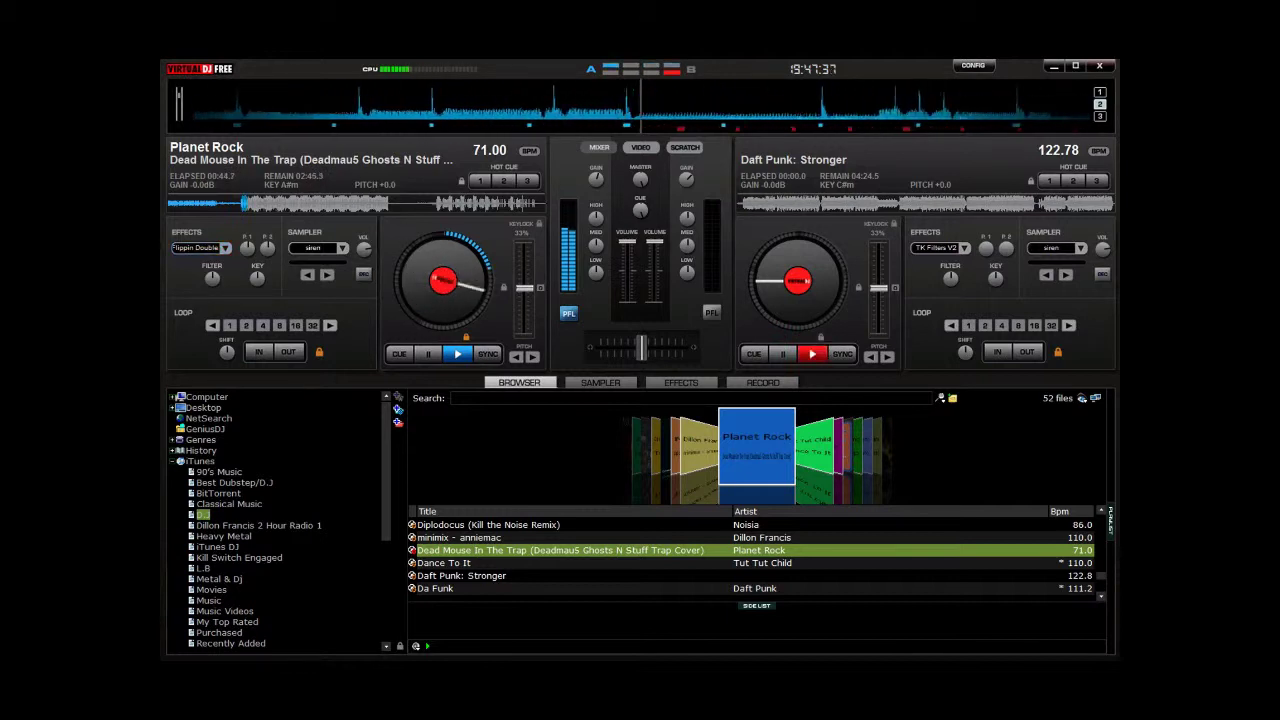
- Change deck 1's effect to TK Filter V2, followed by dsp_Distorter
{"action": "left_click", "coordinate": [224, 248]}
{"action": "left_click", "coordinate": [245, 436]}
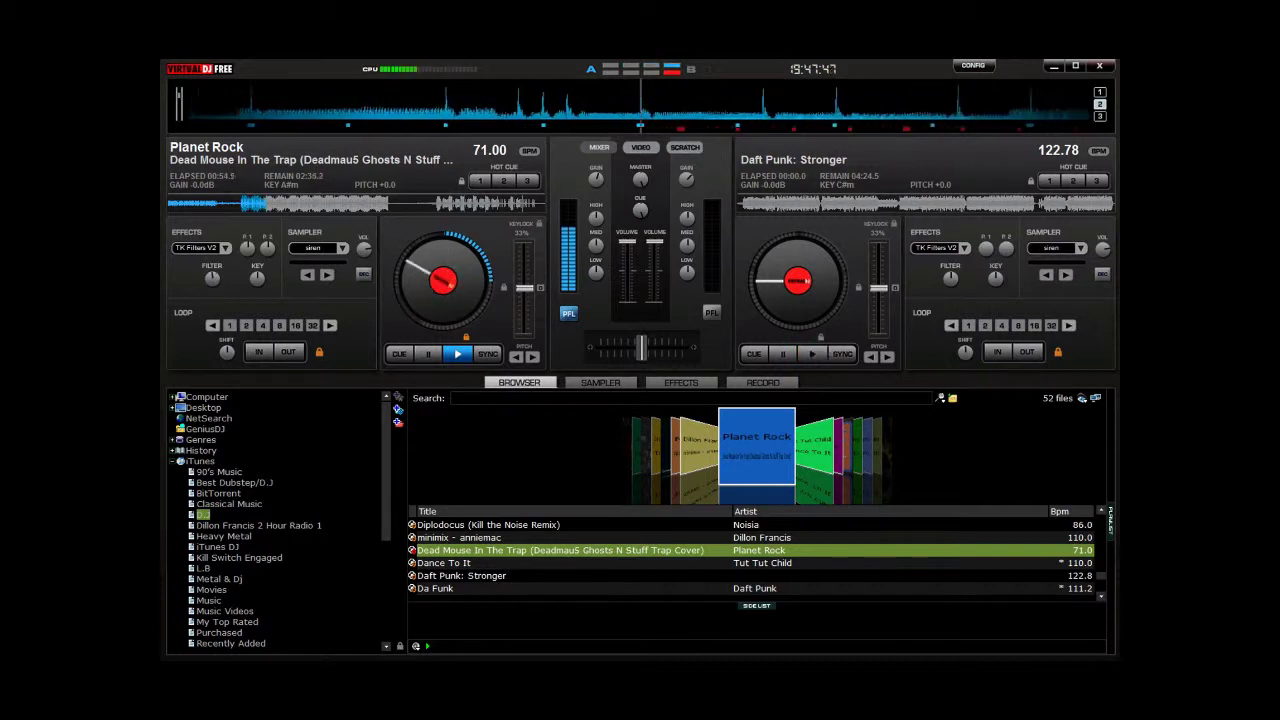
{"action": "left_click", "coordinate": [225, 248]}
{"action": "left_click", "coordinate": [270, 304]}
- Apply the beatgrid effect to deck 1 again, and replace it with dsp_Reverb
{"action": "left_click", "coordinate": [224, 247]}
{"action": "scroll", "coordinate": [280, 350], "scroll_direction": "up", "scroll_amount": 3}
{"action": "left_click", "coordinate": [268, 273]}
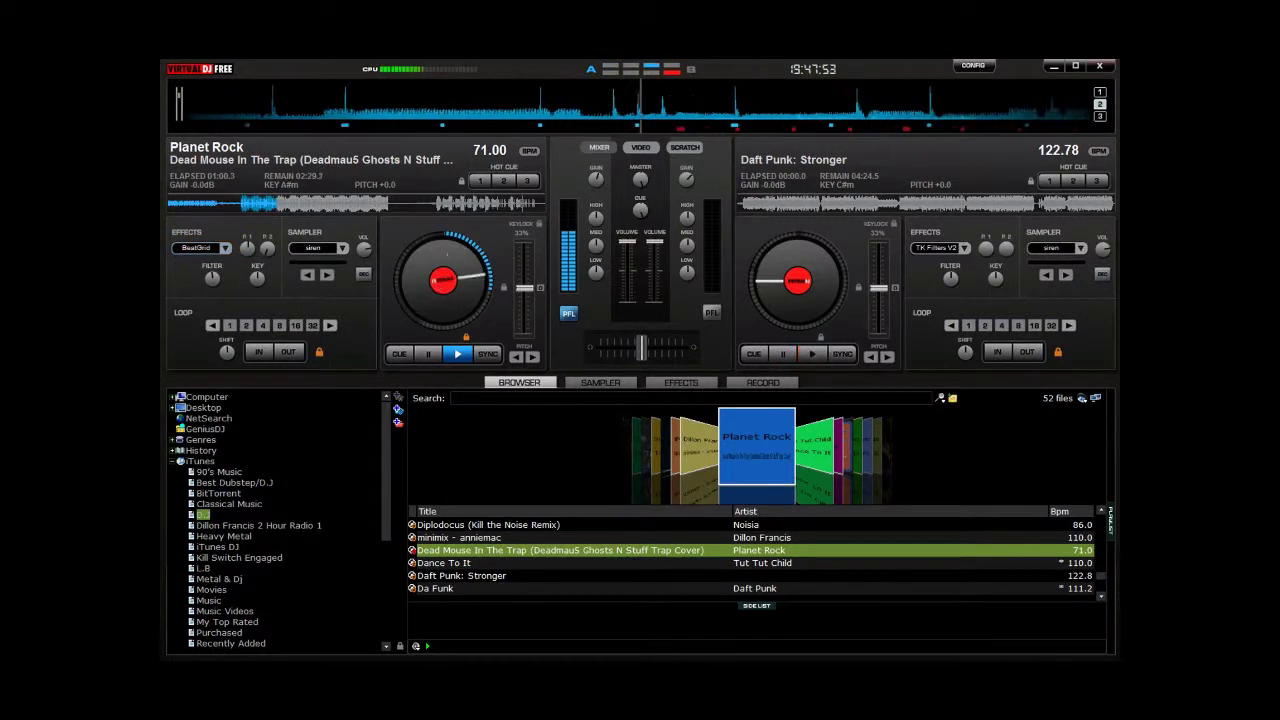
{"action": "left_click", "coordinate": [225, 248]}
{"action": "left_click", "coordinate": [270, 328]}
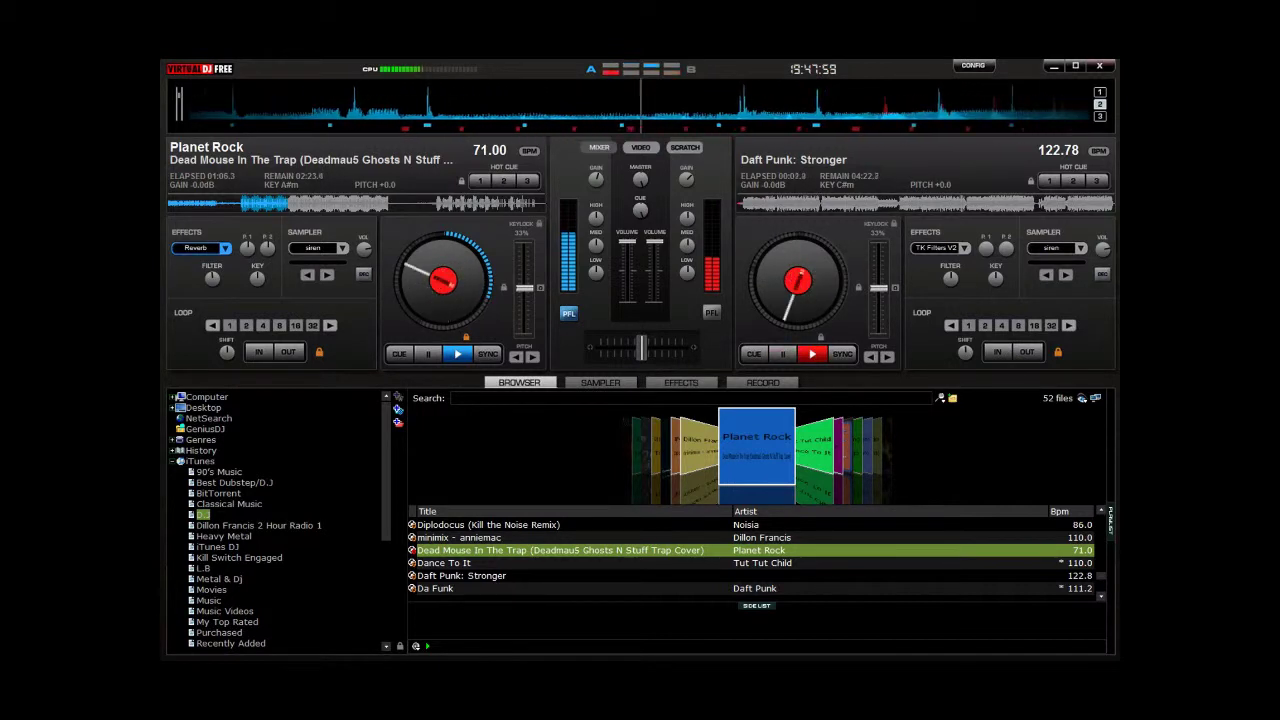
- Activate TK Filters V2 on deck 2 and shift the crossfader slightly toward deck 1
{"action": "left_click", "coordinate": [936, 248]}
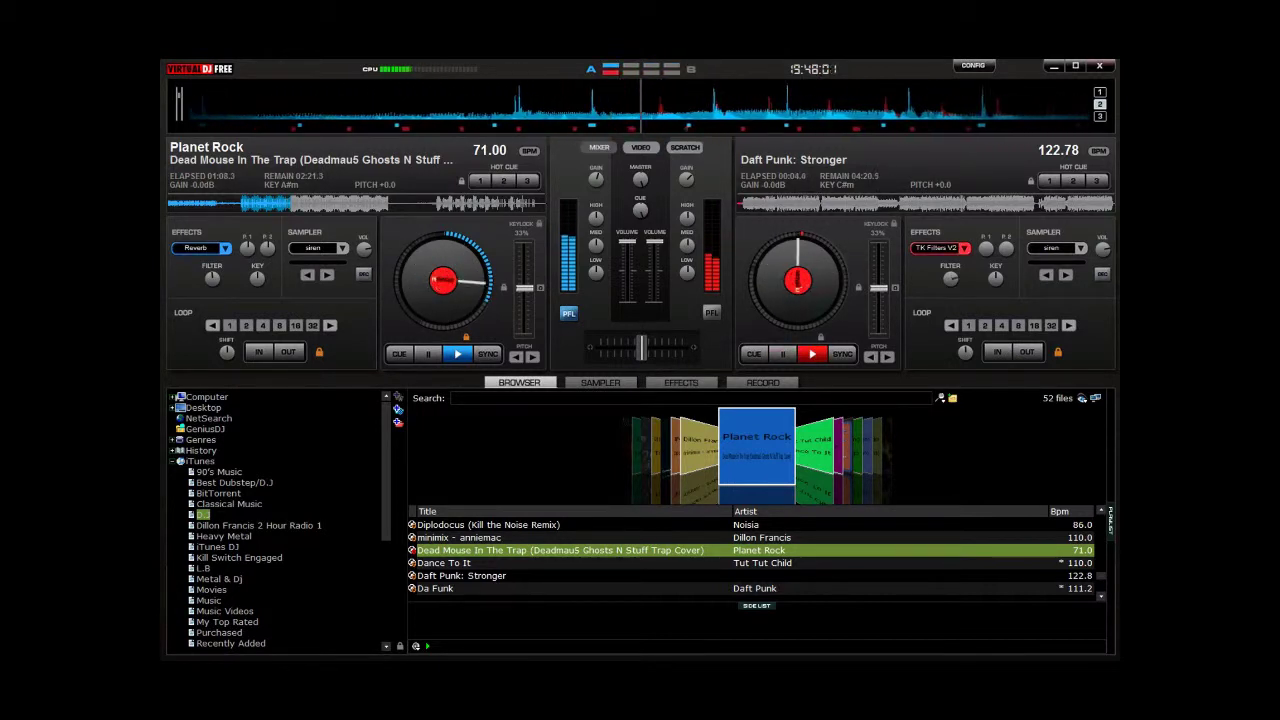
{"action": "left_click_drag", "start_coordinate": [642, 347], "coordinate": [621, 347]}
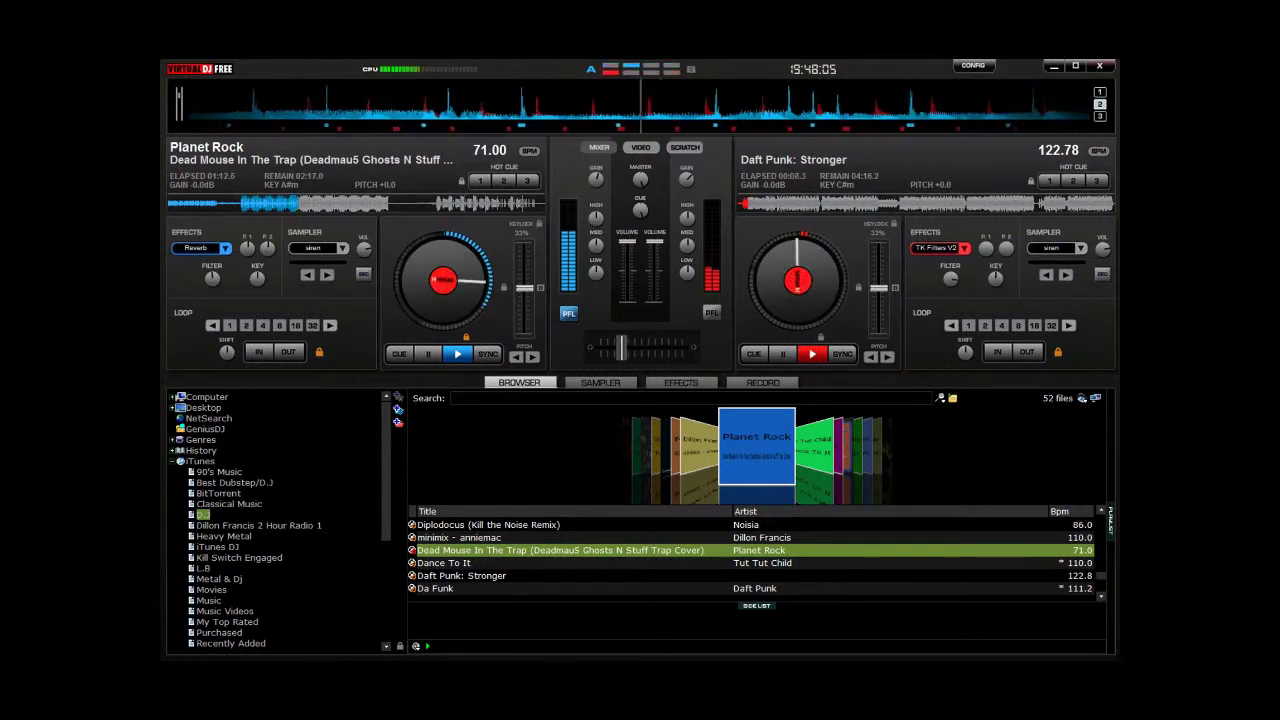
- Switch deck 1's effect to flanger and move the crossfader fully toward deck 1
{"action": "left_click", "coordinate": [224, 248]}
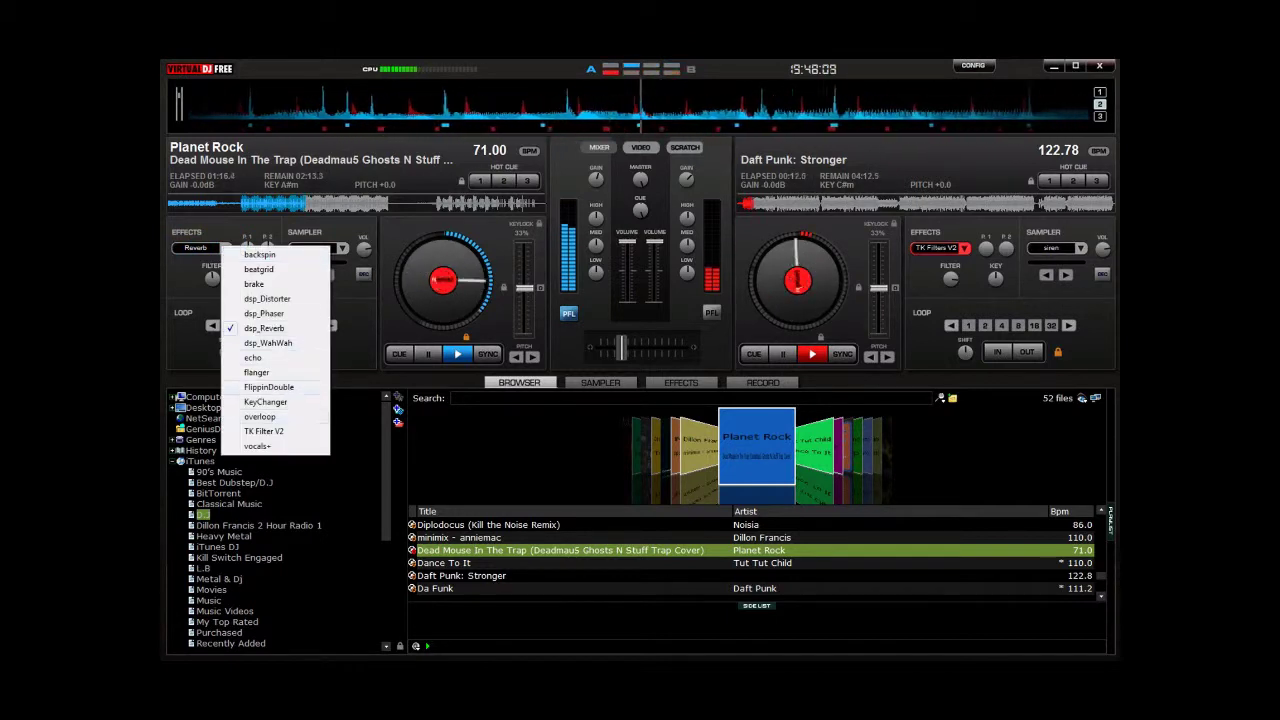
{"action": "left_click", "coordinate": [256, 372]}
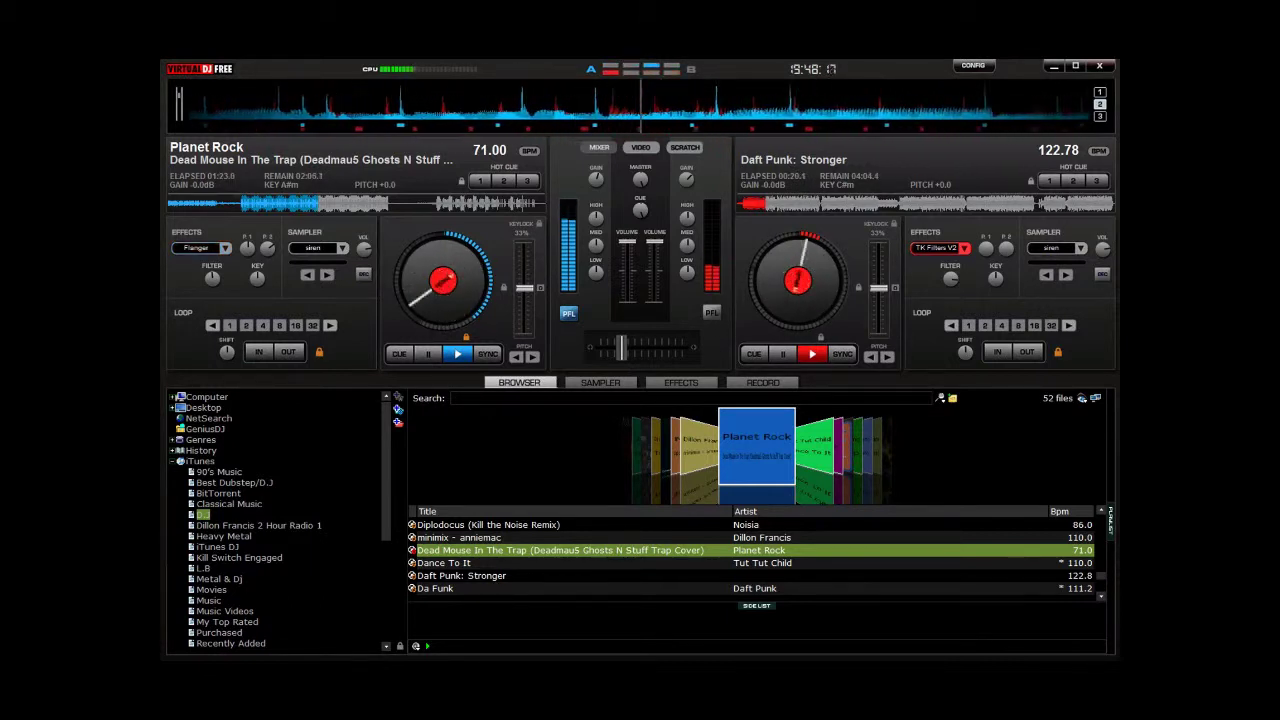
{"action": "left_click_drag", "start_coordinate": [622, 347], "coordinate": [676, 347]}
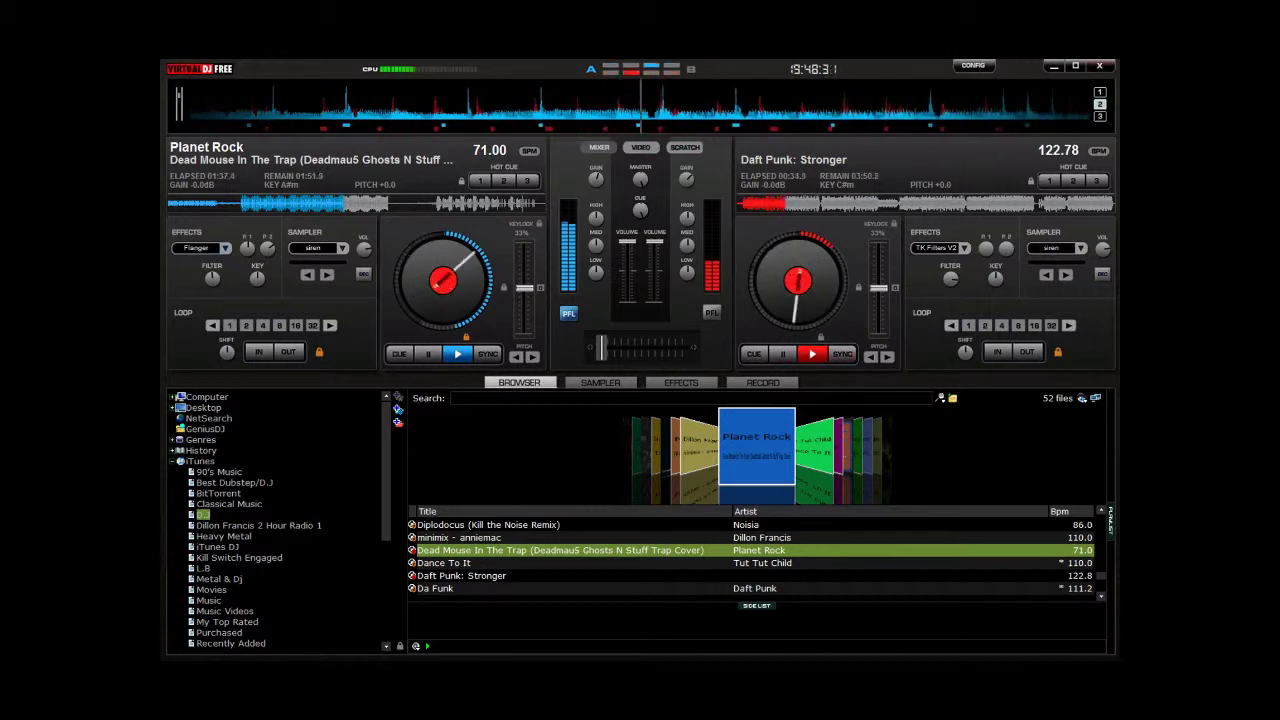
- Select the echo effect for deck 1 and activate it
{"action": "left_click", "coordinate": [225, 248]}
{"action": "left_click", "coordinate": [256, 358]}
{"action": "left_click", "coordinate": [195, 248]}
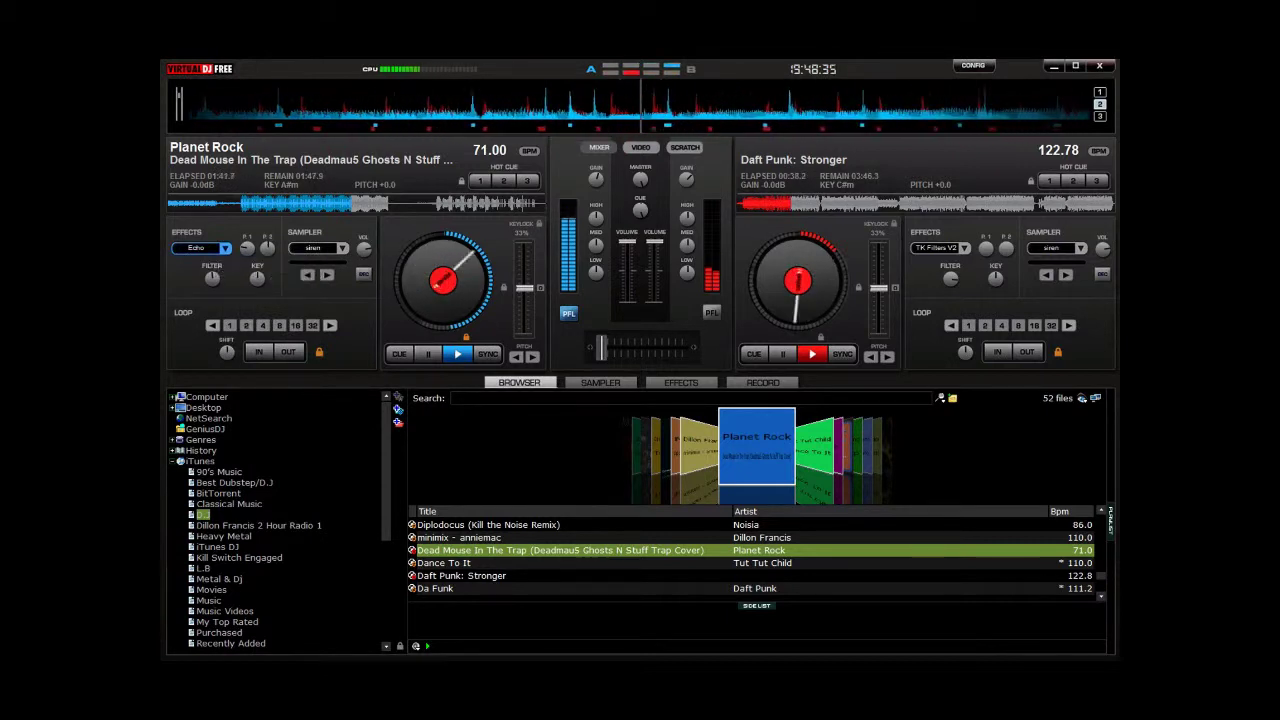
- Replace deck 1's effect with vocals+ and turn it on
{"action": "left_click", "coordinate": [222, 248]}
{"action": "left_click", "coordinate": [262, 450]}
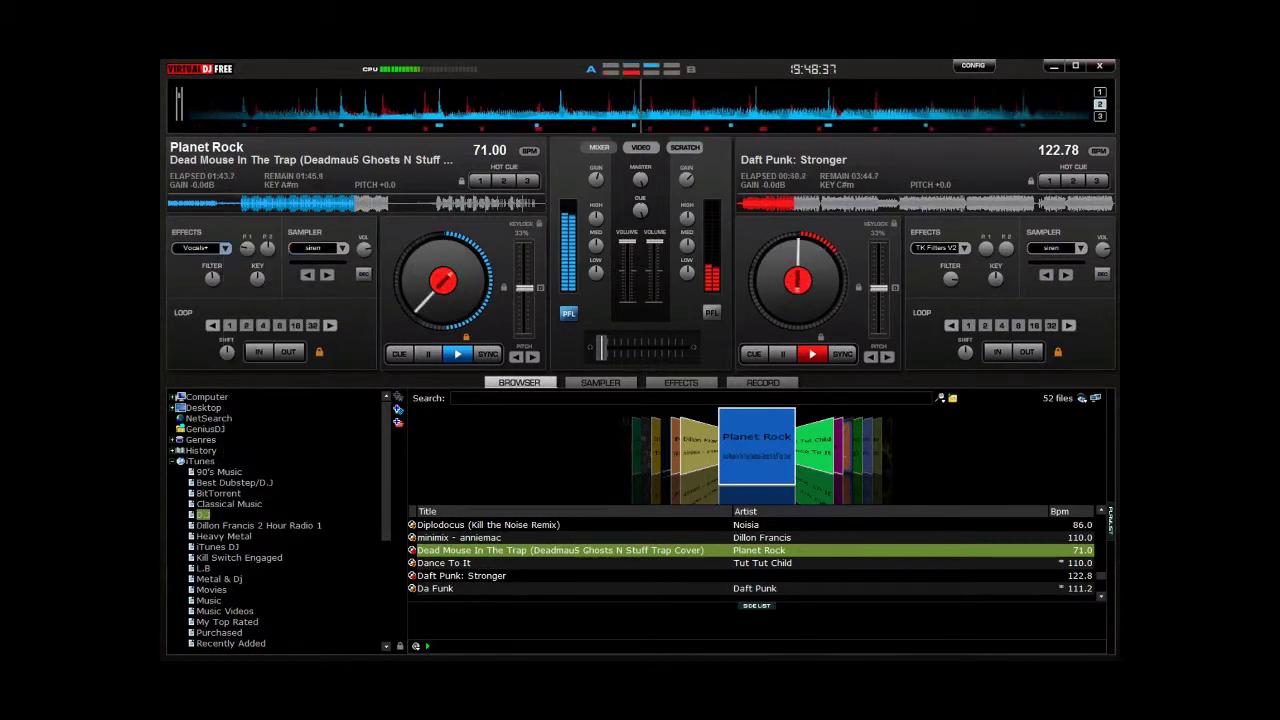
{"action": "left_click", "coordinate": [196, 248]}
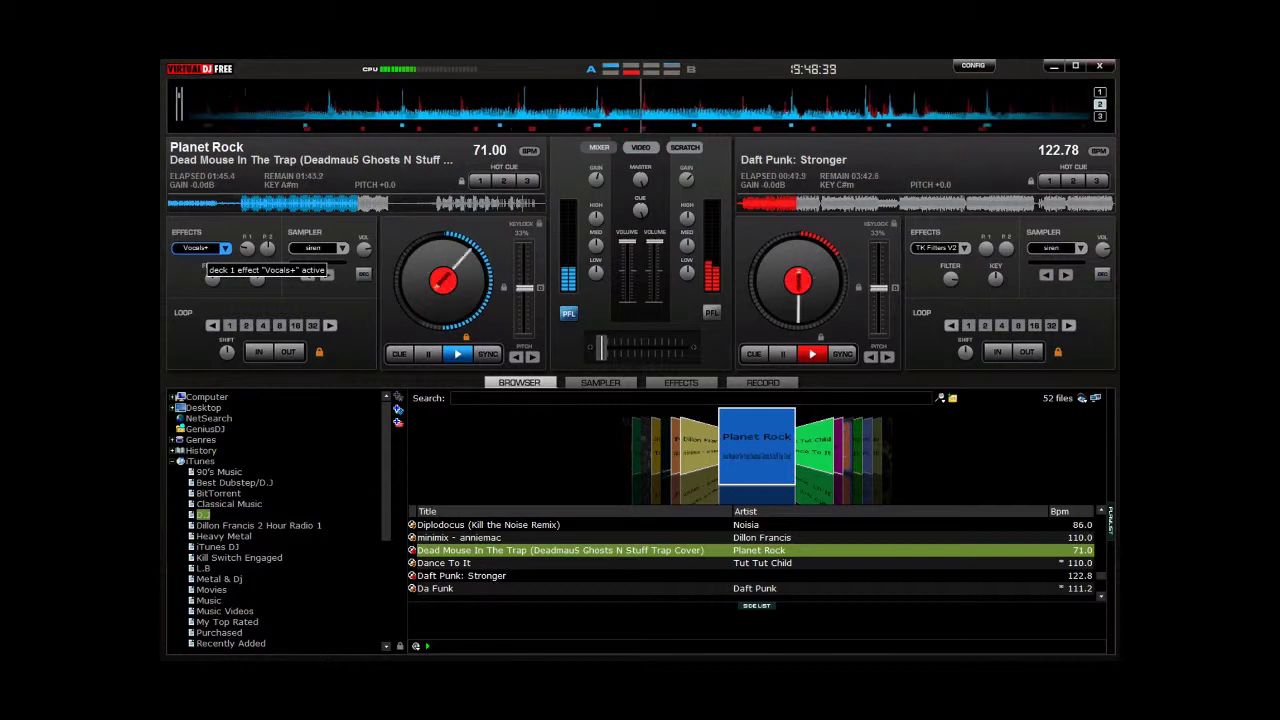
- Change deck 1's effect to KeyChanger, followed by backspin
{"action": "left_click", "coordinate": [225, 248]}
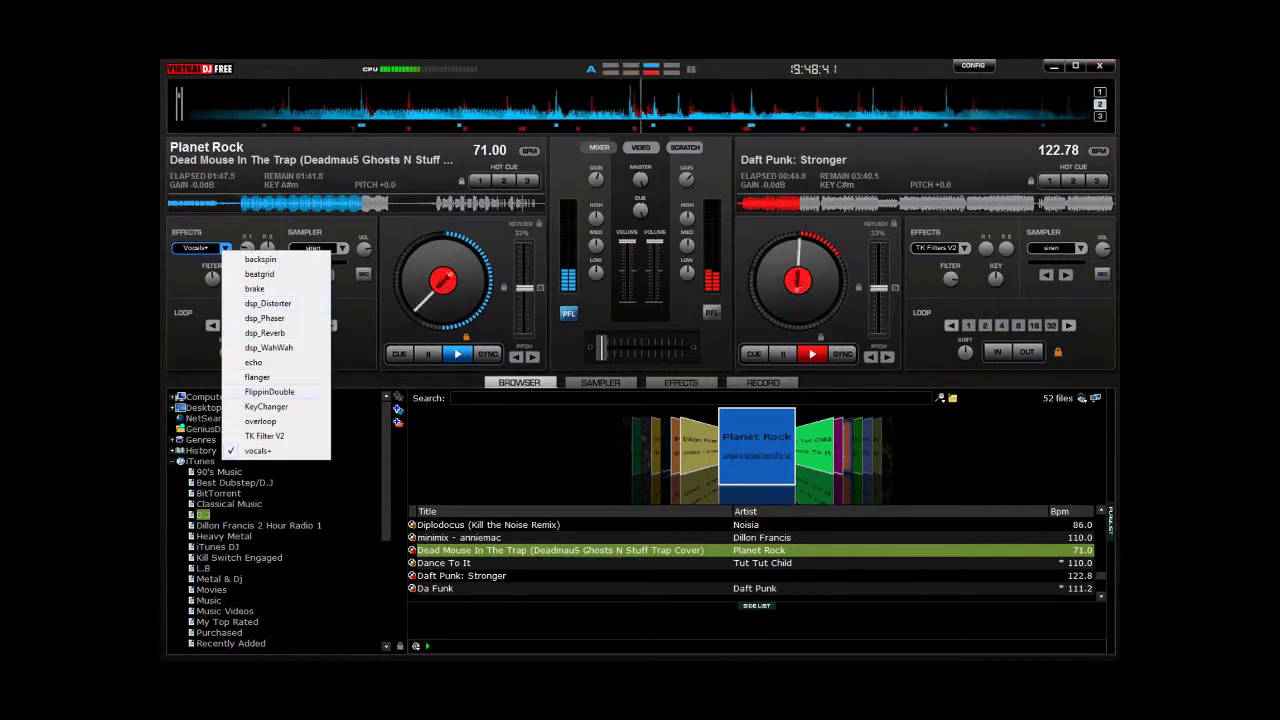
{"action": "left_click", "coordinate": [266, 406]}
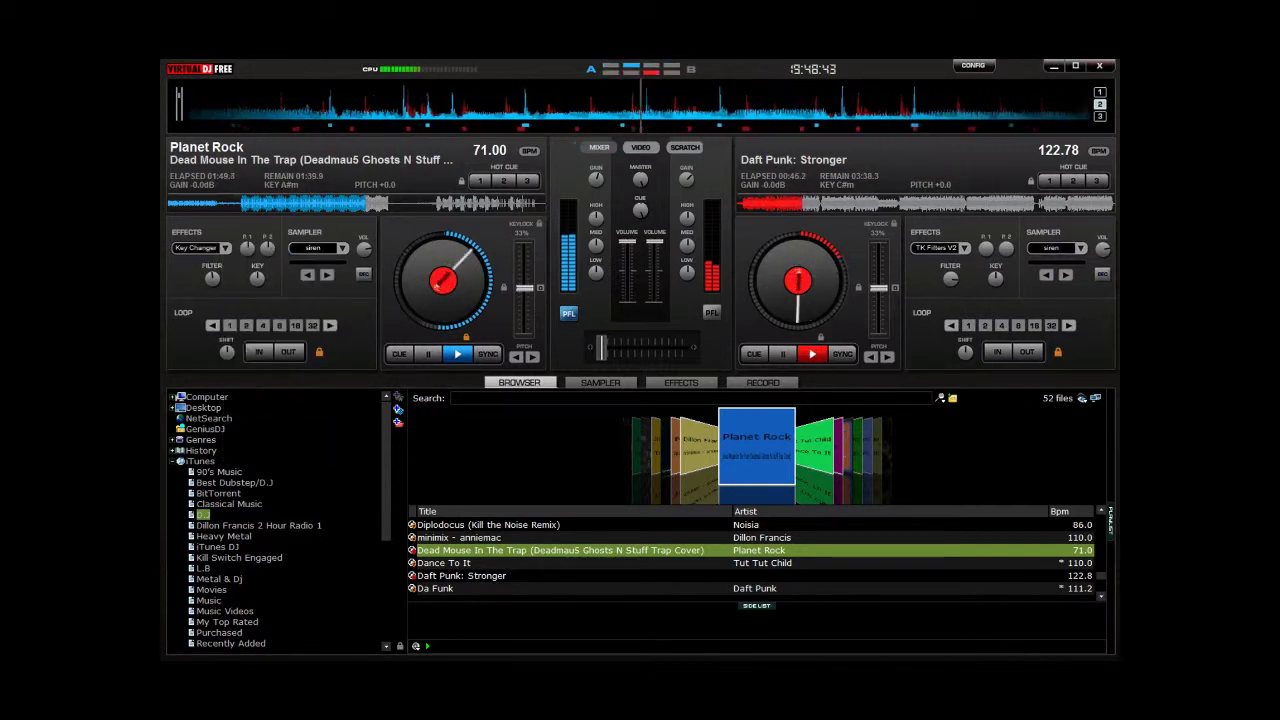
{"action": "left_click", "coordinate": [225, 248]}
{"action": "left_click", "coordinate": [262, 256]}
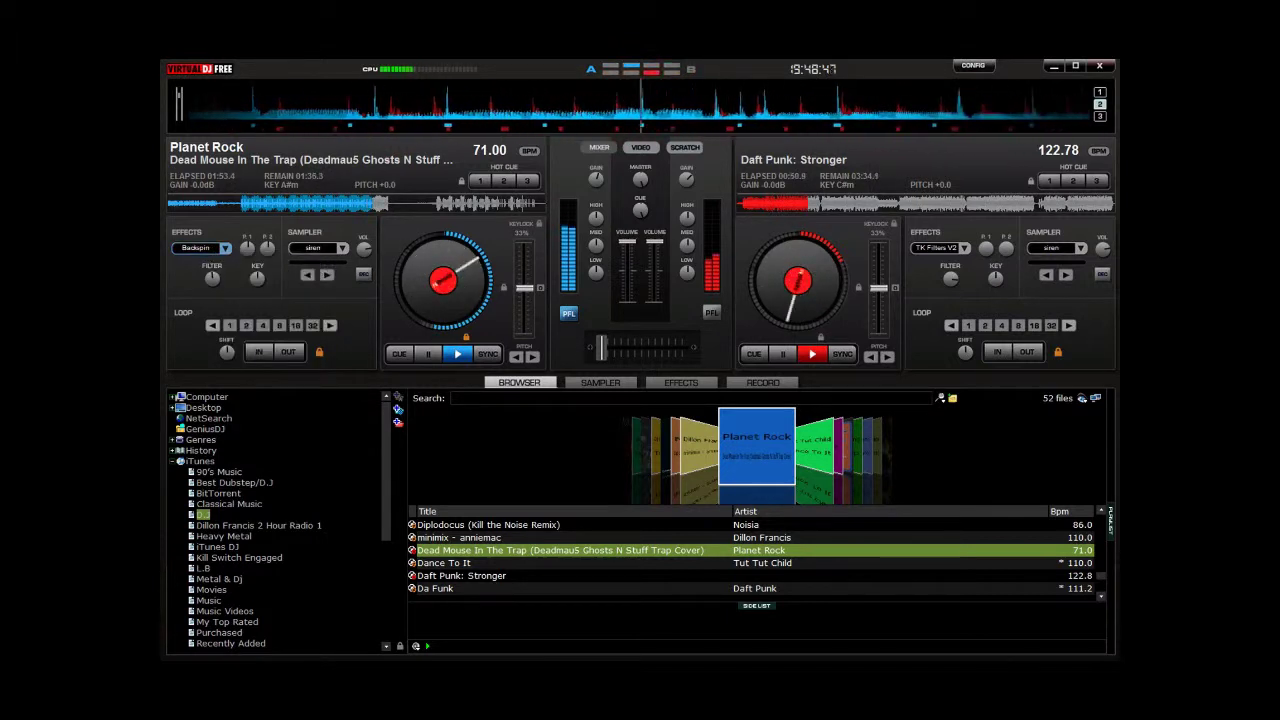
- Apply TK Filter V2 to deck 1 and sweep the crossfader over to deck 2 and gradually back to deck 1
{"action": "left_click", "coordinate": [225, 248]}
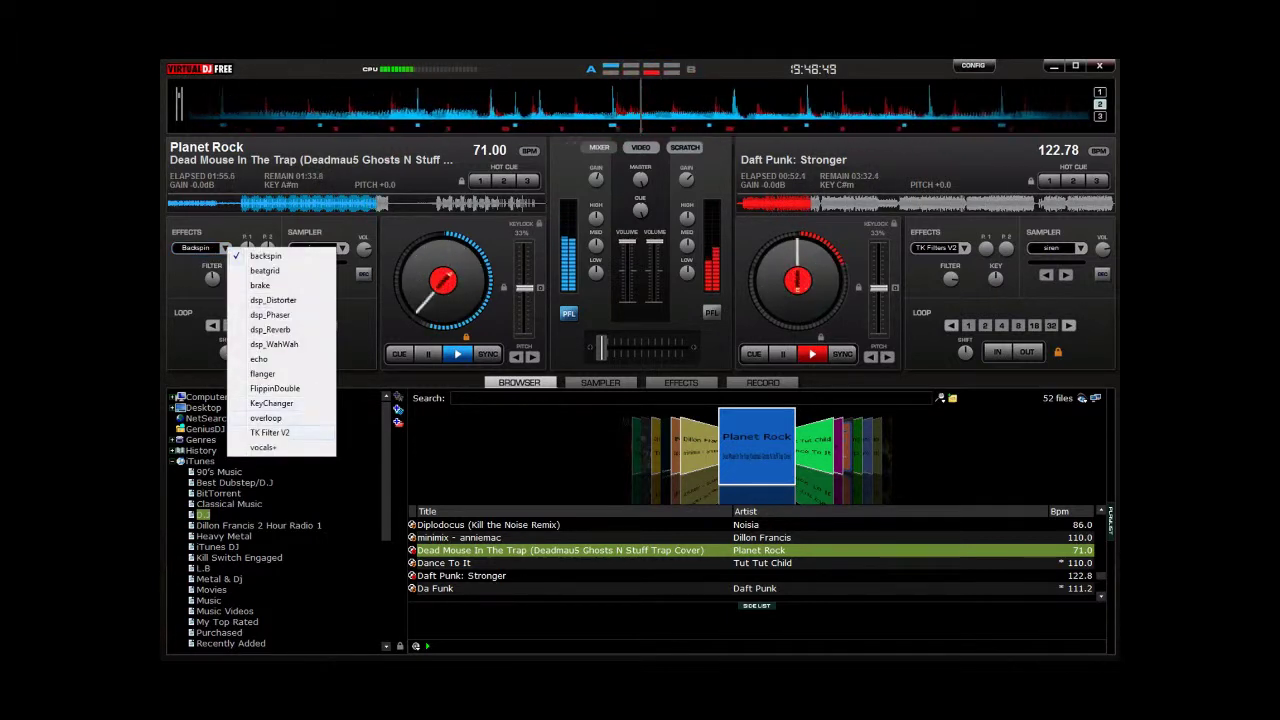
{"action": "left_click", "coordinate": [270, 432]}
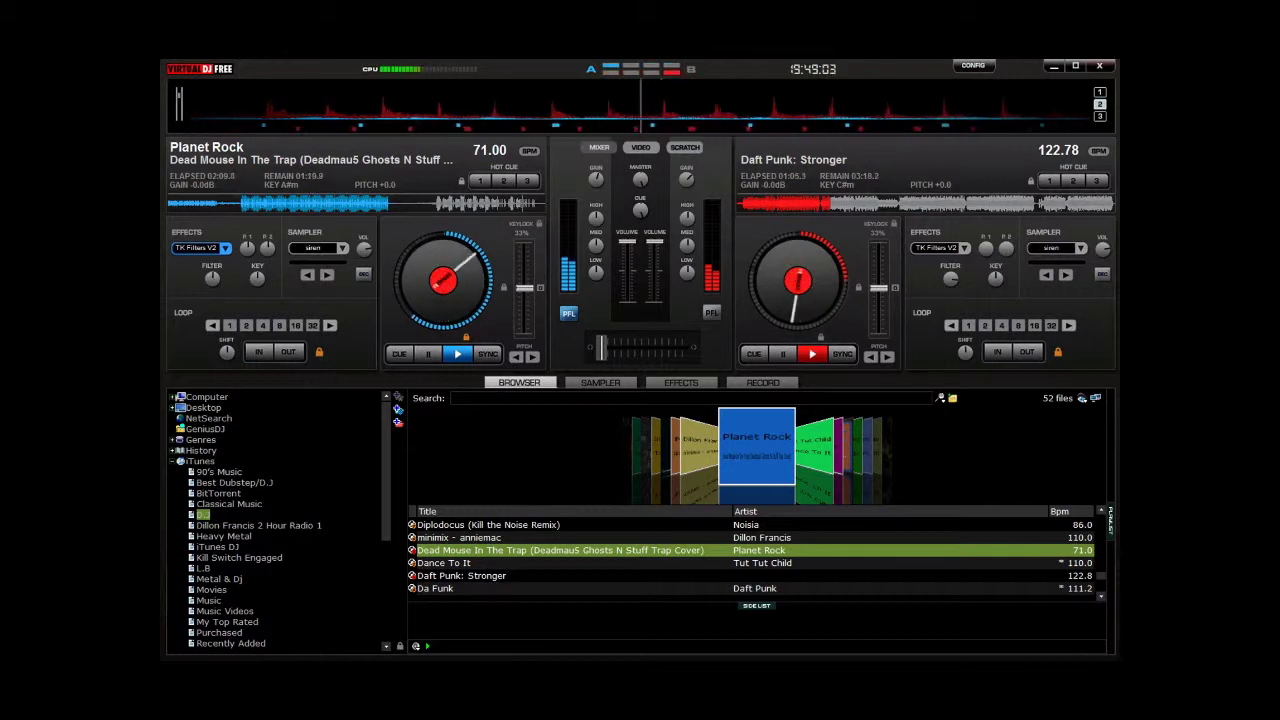
{"action": "left_click_drag", "start_coordinate": [601, 347], "coordinate": [682, 347]}
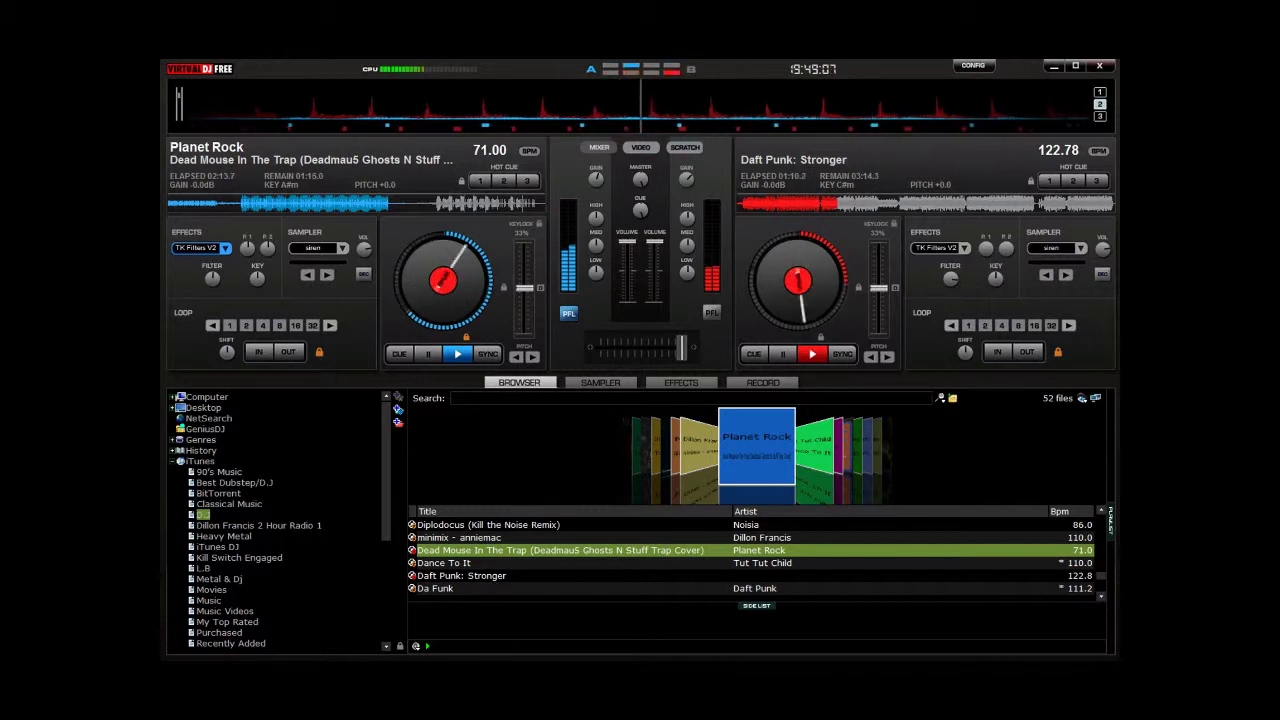
{"action": "mouse_move", "coordinate": [681, 347]}
{"action": "left_mouse_down"}
{"action": "mouse_move", "coordinate": [648, 347]}
{"action": "mouse_move", "coordinate": [664, 347]}
{"action": "left_mouse_up"}
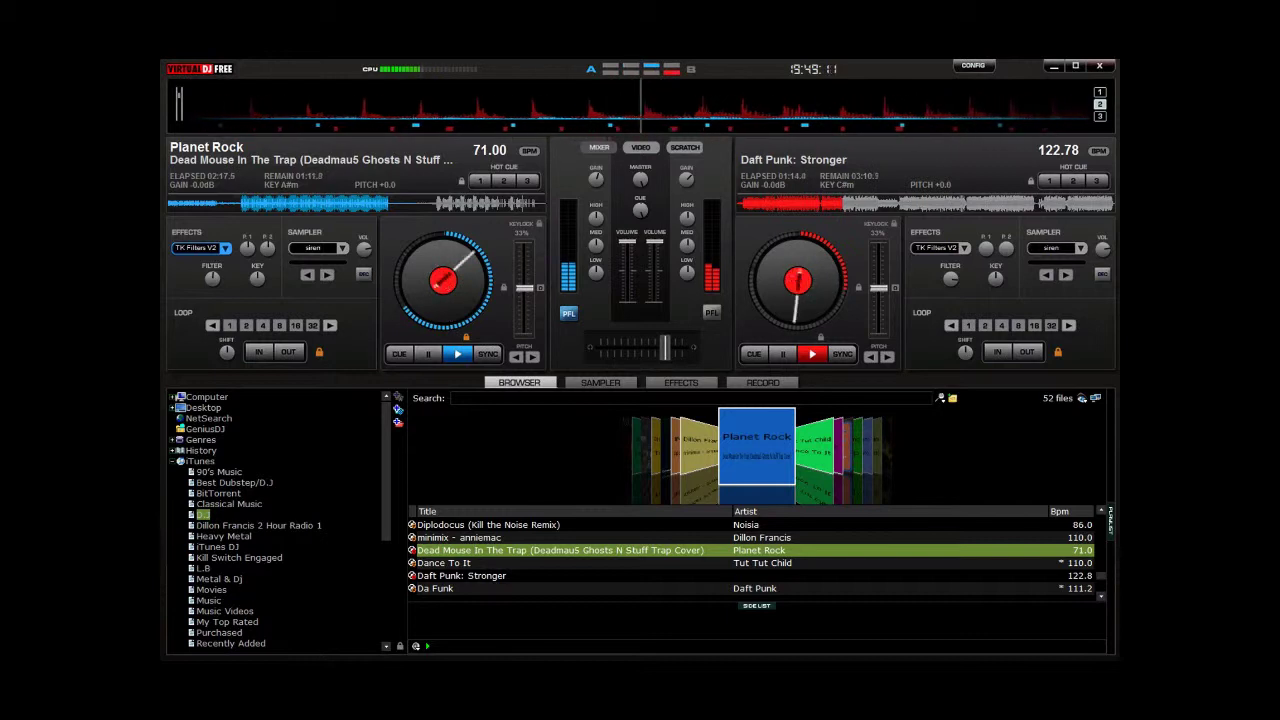
{"action": "left_click_drag", "start_coordinate": [664, 347], "coordinate": [656, 347]}
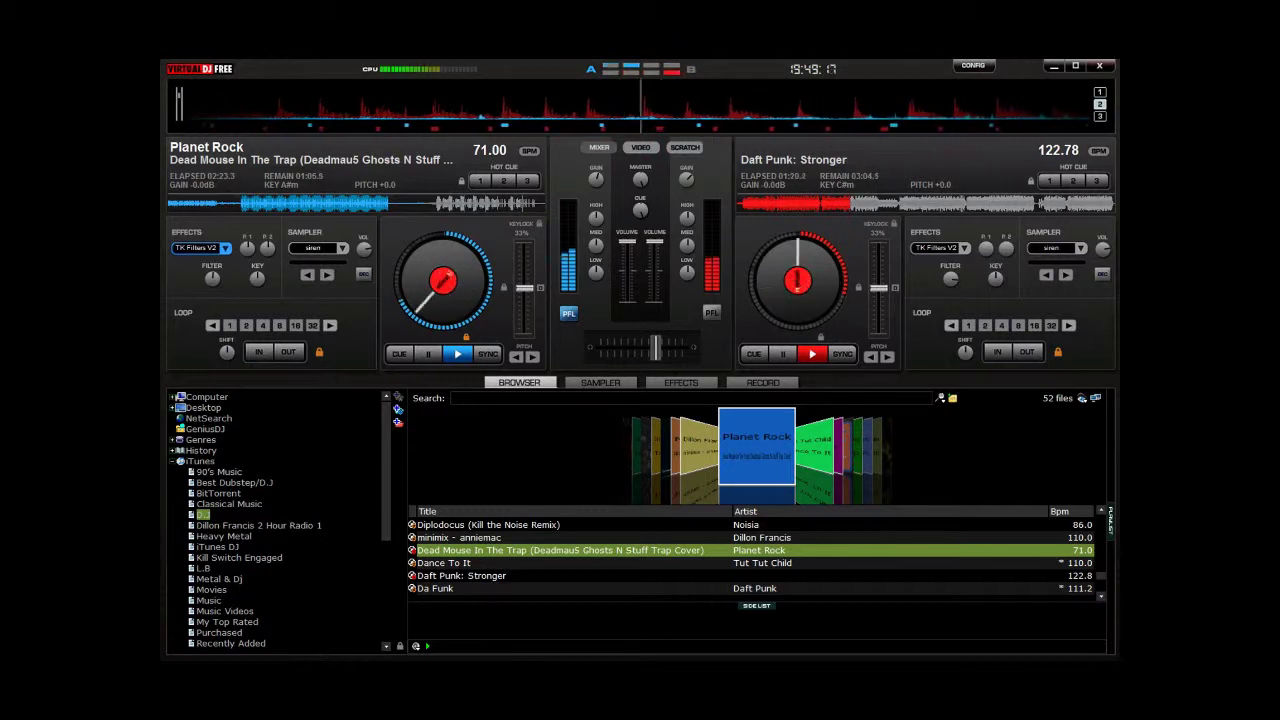
{"action": "left_click_drag", "start_coordinate": [656, 347], "coordinate": [601, 347]}
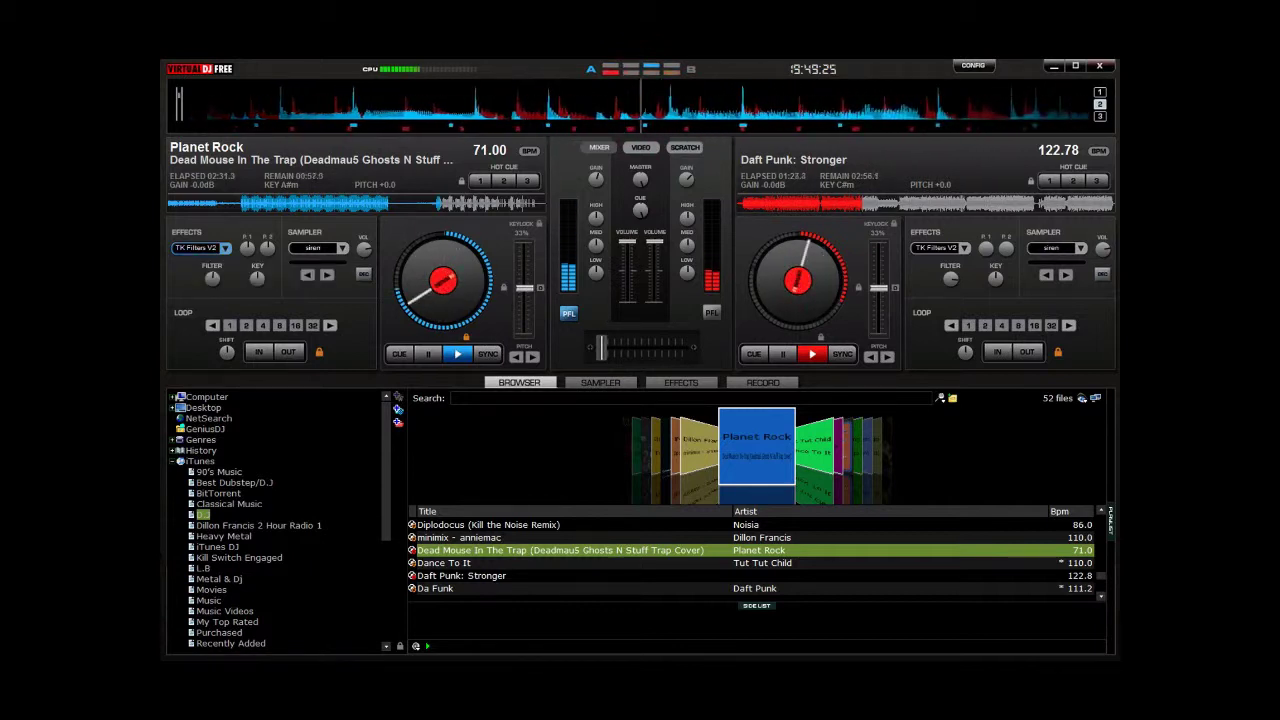
- Switch deck 1's effect briefly to beatgrid and back to TK Filter V2
{"action": "left_click", "coordinate": [225, 248]}
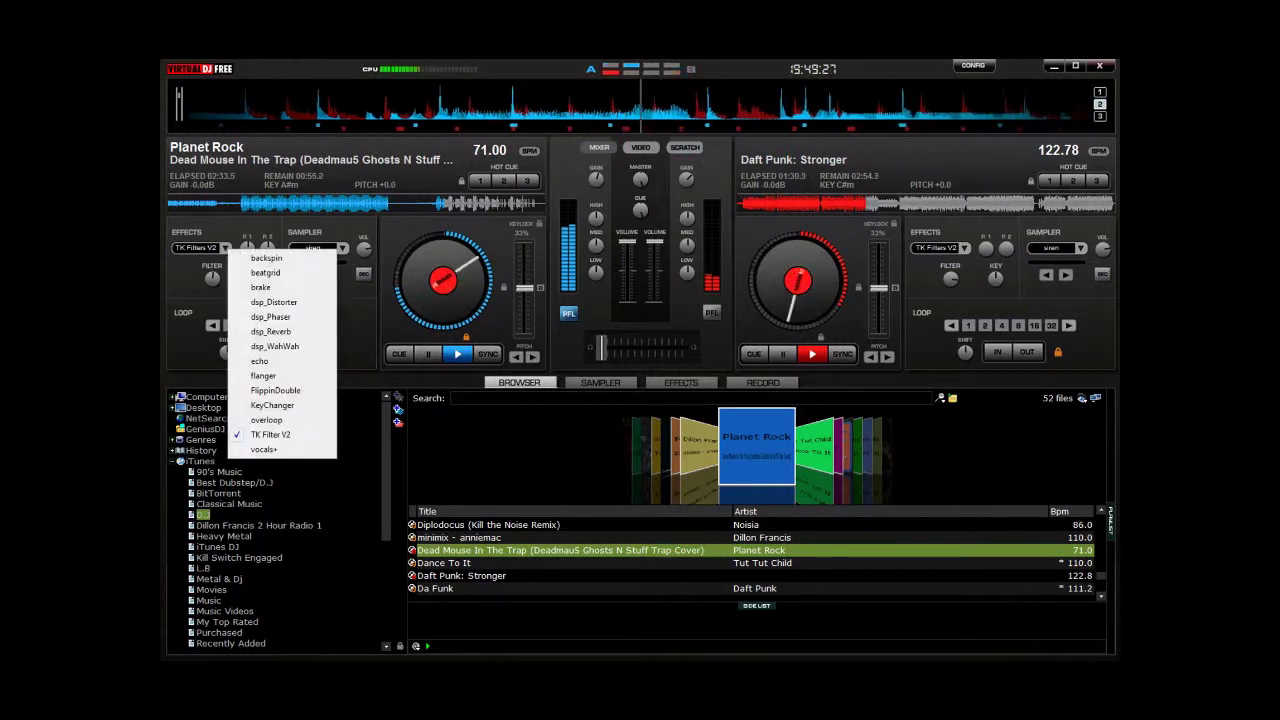
{"action": "left_click", "coordinate": [260, 272]}
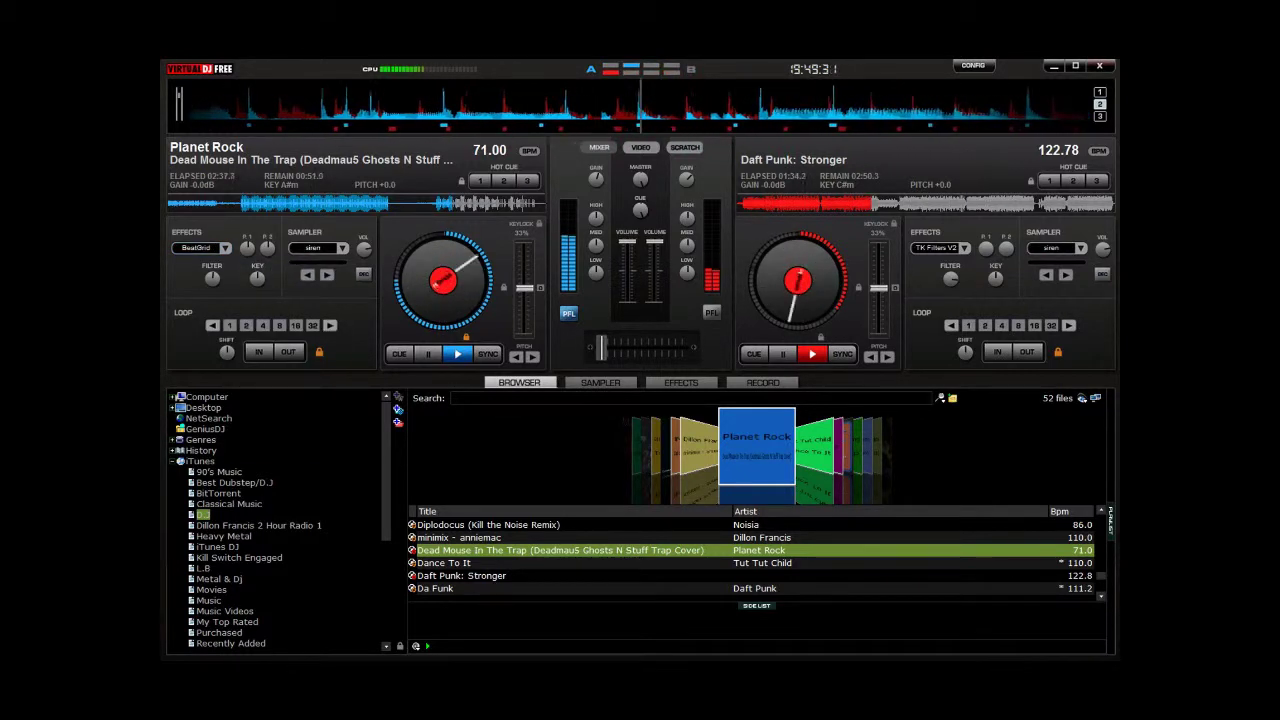
{"action": "left_click", "coordinate": [225, 248]}
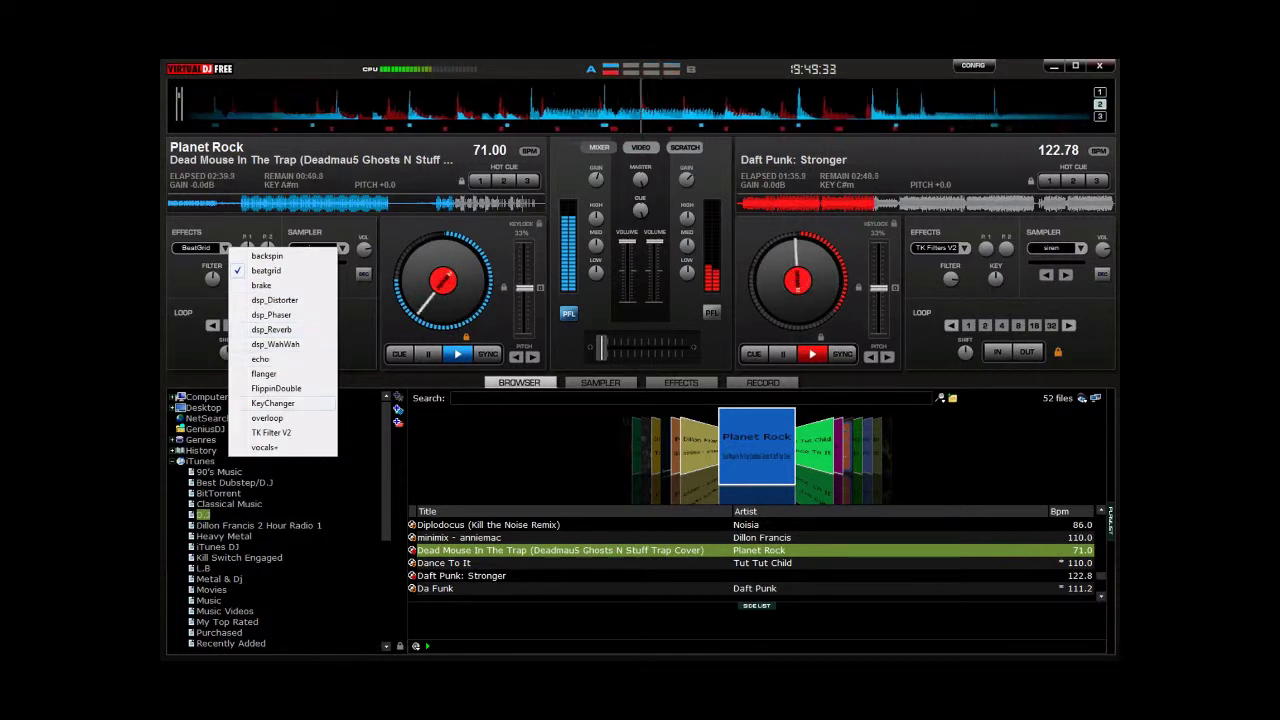
{"action": "left_click", "coordinate": [271, 432]}
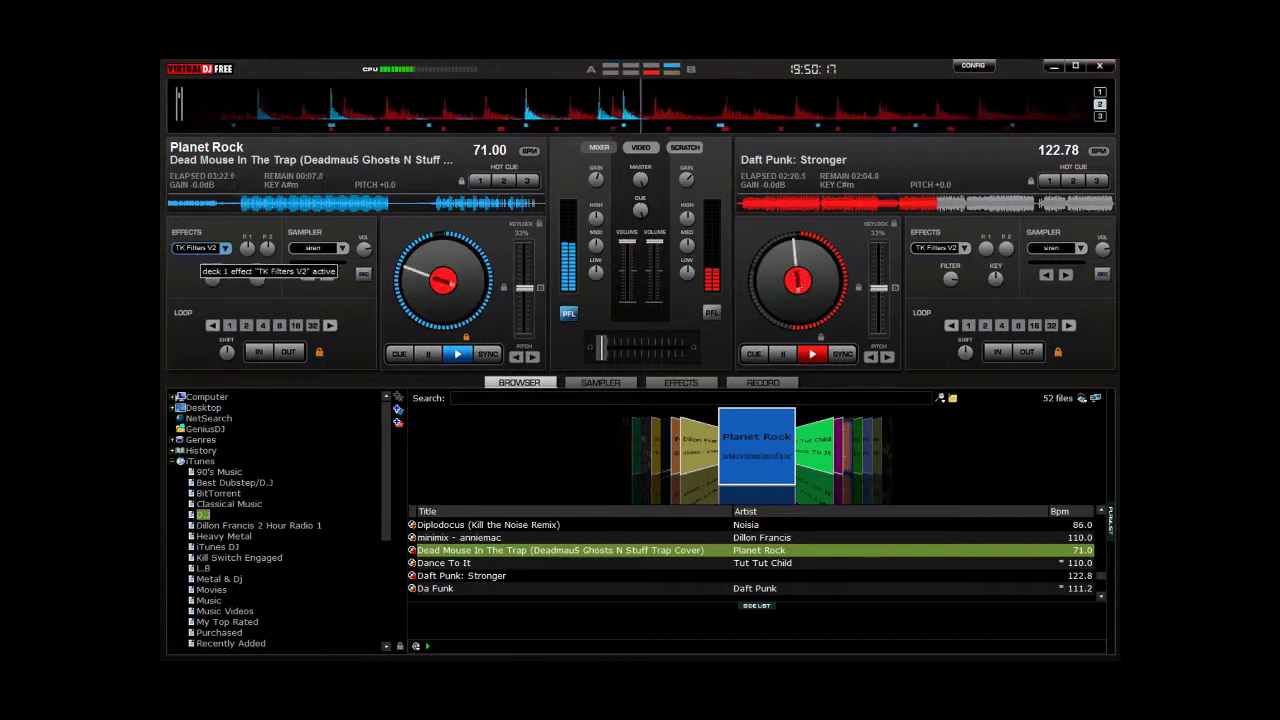
- Fade fully over to deck 2 and load Daft Punk's "Harder, Better, Faster, Stronger" from the song list onto deck 1
{"action": "left_click_drag", "start_coordinate": [601, 347], "coordinate": [682, 347]}
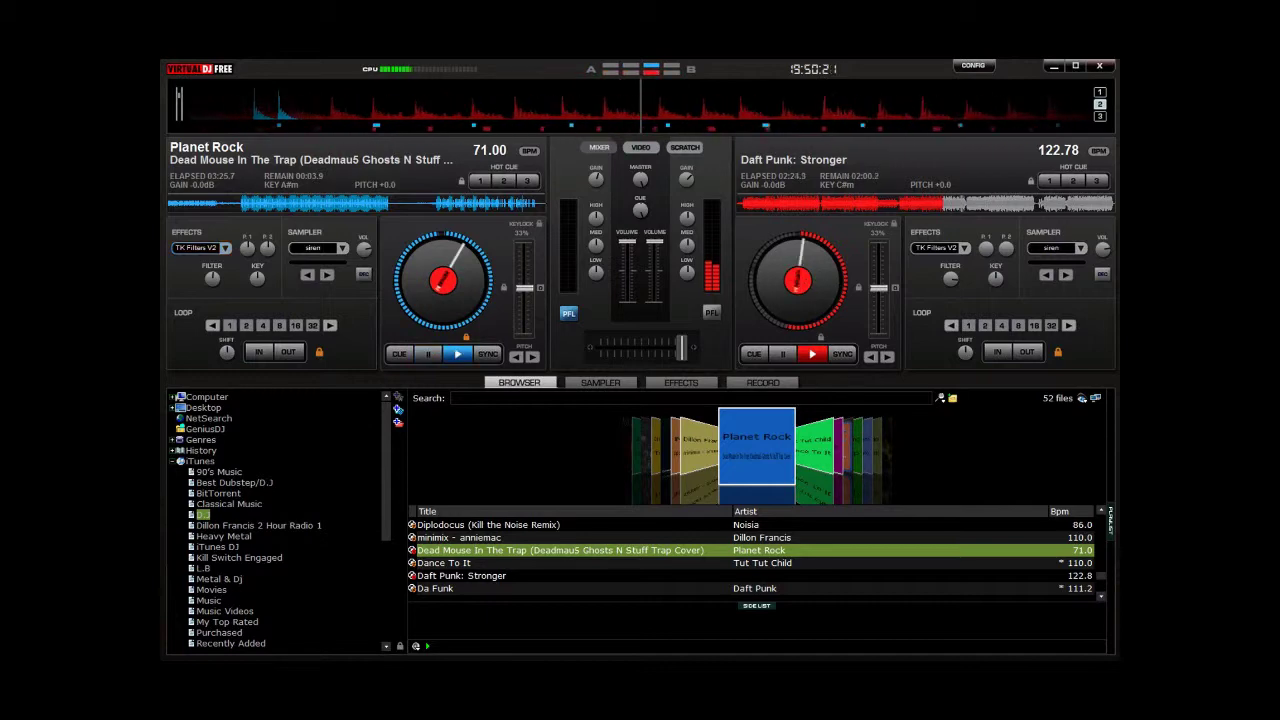
{"action": "left_click", "coordinate": [560, 563]}
{"action": "key", "text": "Up"}
{"action": "key", "text": "Up"}
{"action": "key", "text": "Up"}
{"action": "key", "text": "Up"}
{"action": "key", "text": "Up"}
{"action": "key", "text": "Up"}
{"action": "key", "text": "Up"}
{"action": "key", "text": "Up"}
{"action": "key", "text": "Up"}
{"action": "key", "text": "Up"}
{"action": "key", "text": "Up"}
{"action": "key", "text": "Up"}
{"action": "key", "text": "Up"}
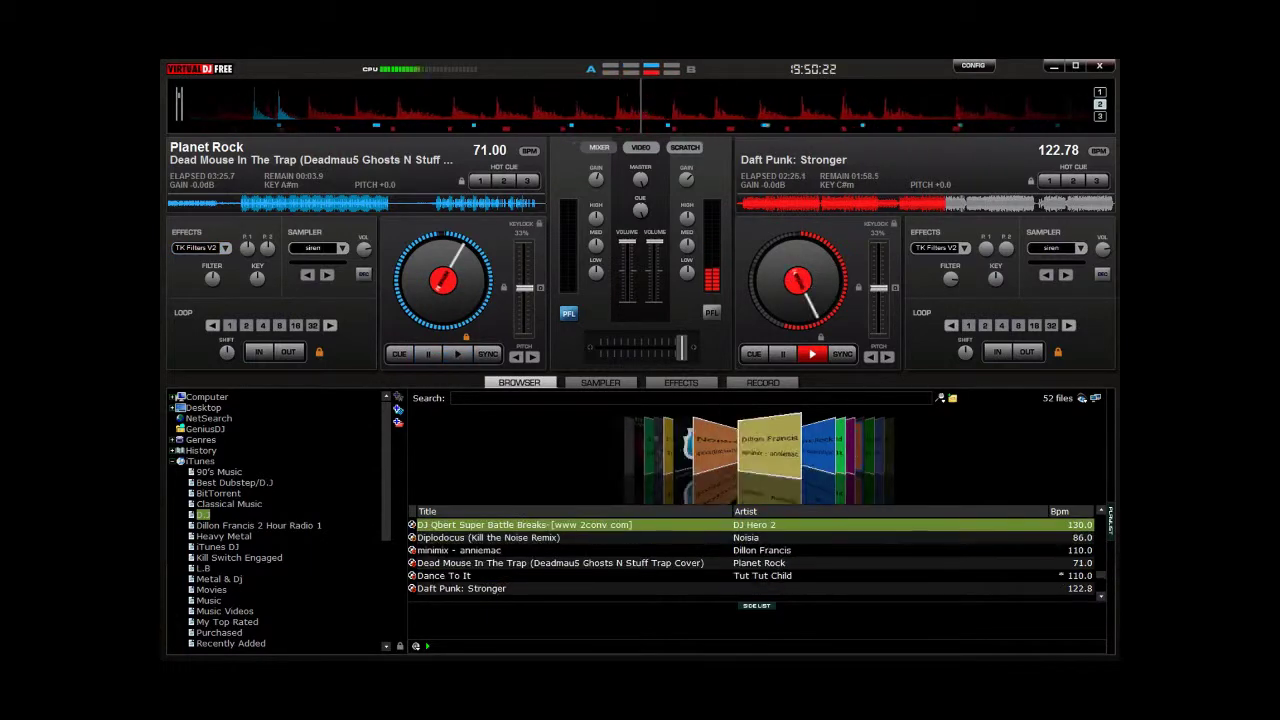
{"action": "key", "text": "Up"}
{"action": "key", "text": "Up"}
{"action": "key", "text": "Up"}
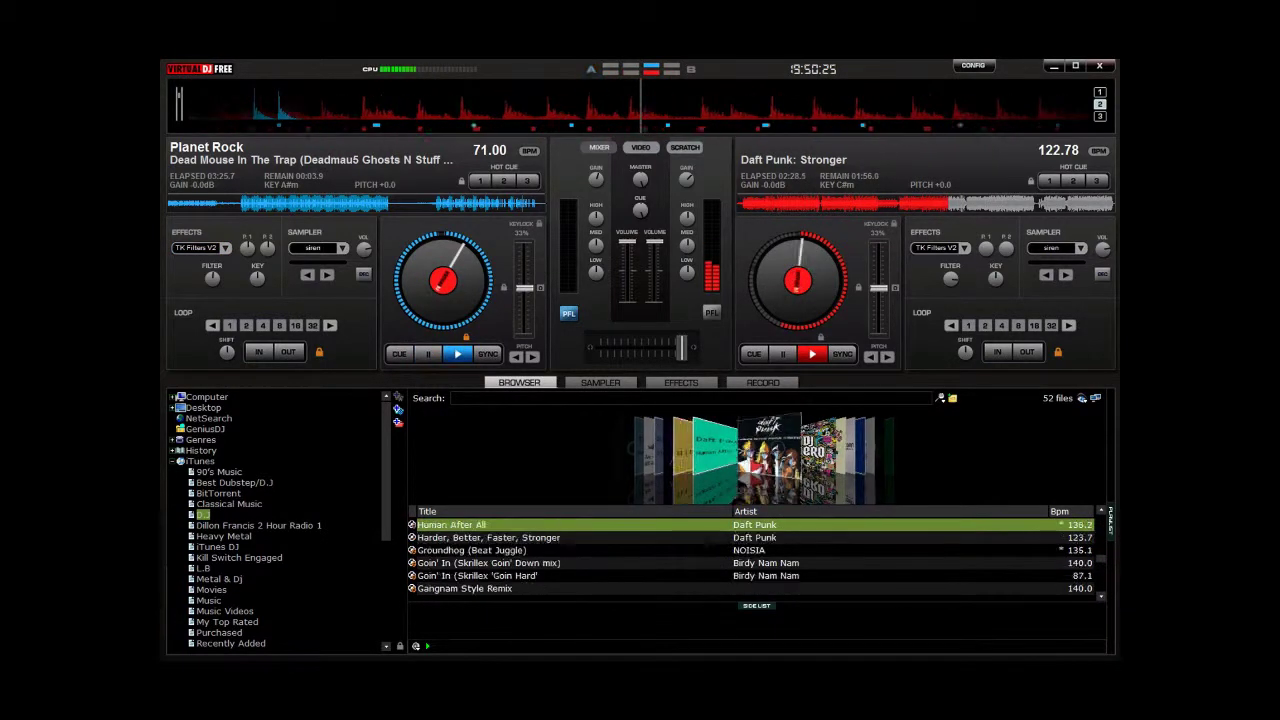
{"action": "key", "text": "Down"}
{"action": "key", "text": "Down"}
{"action": "key", "text": "Down"}
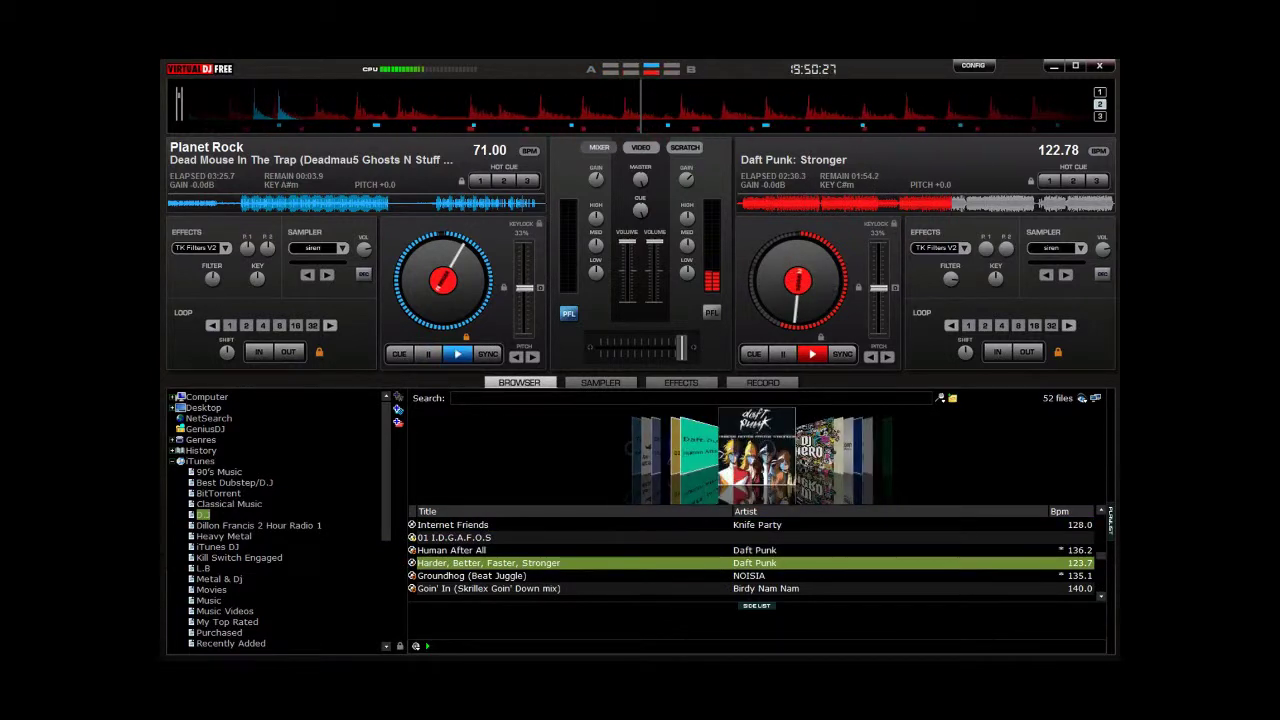
{"action": "key", "text": "Left"}
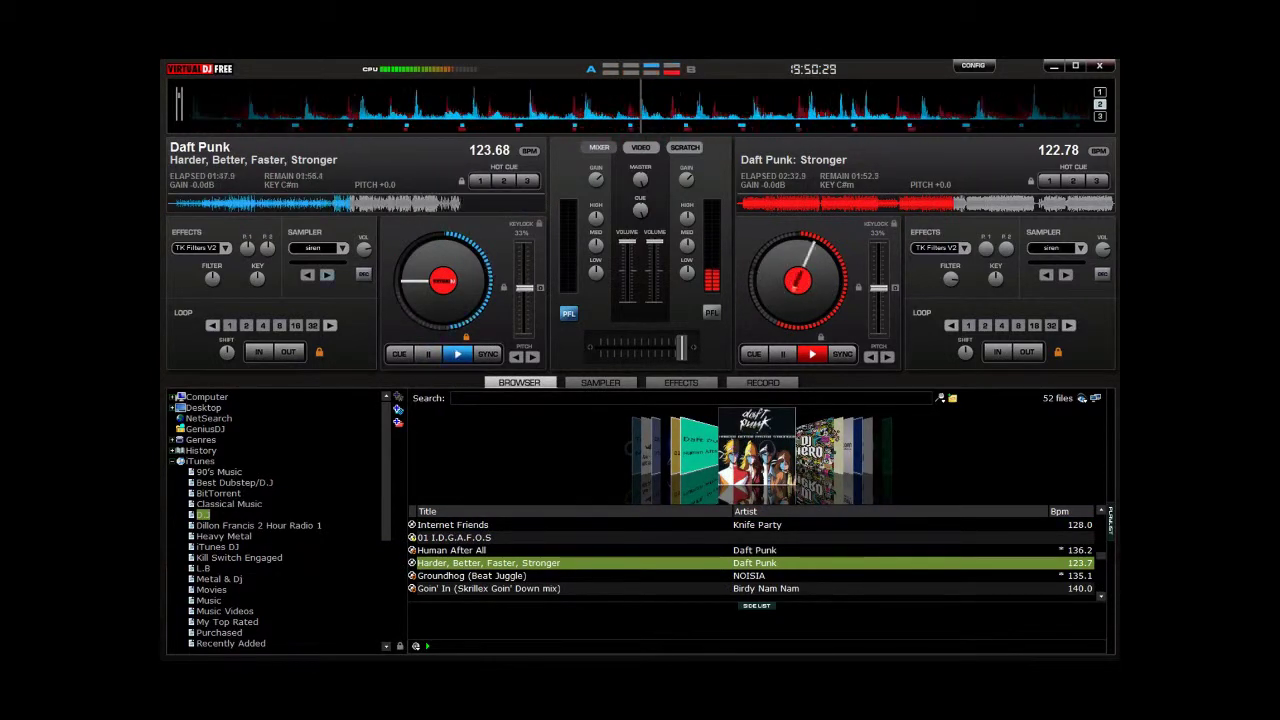
- Sync deck 1's playback to deck 2 and set the crossfader between the centre and deck 2 to blend both songs
{"action": "key", "text": "space"}
{"action": "key", "text": "s"}
{"action": "left_click_drag", "start_coordinate": [657, 347], "coordinate": [667, 347]}
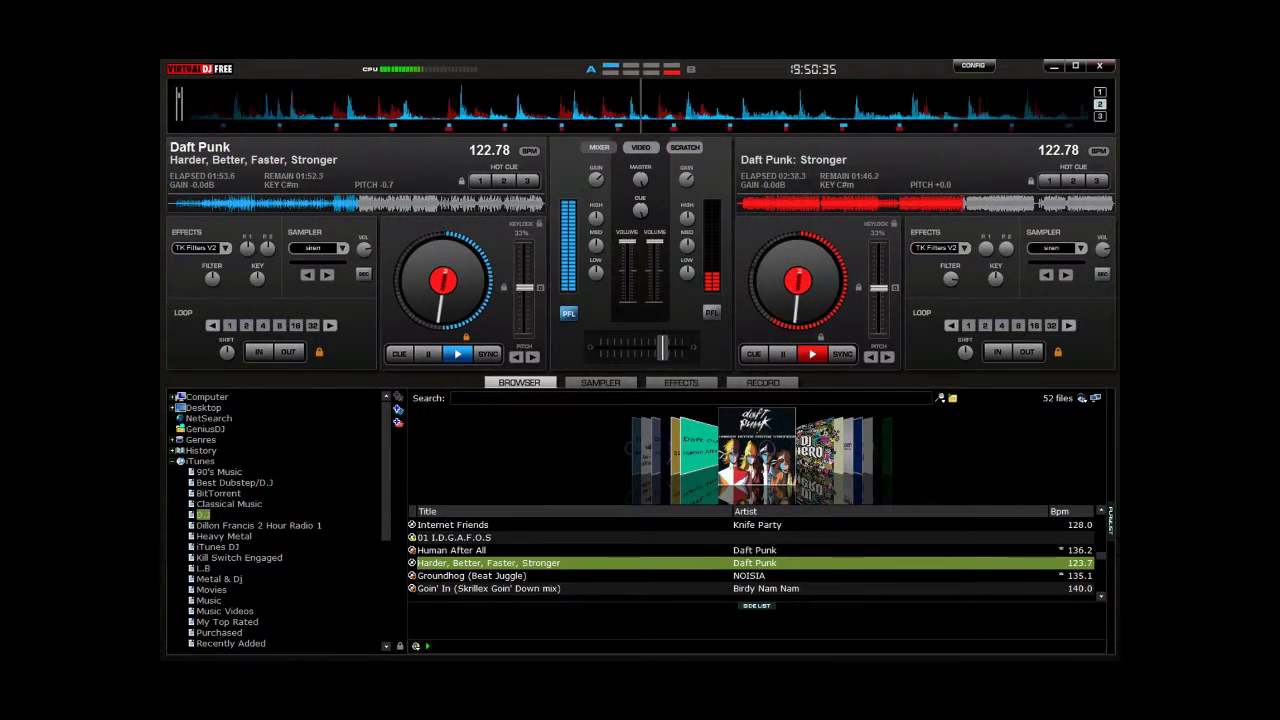
- Move up the song list and select Major Lazer's "Original Don (Flosstradamus Remix)"
{"action": "scroll", "coordinate": [757, 555], "scroll_direction": "up", "scroll_amount": 1}
{"action": "key", "text": "Up"}
{"action": "key", "text": "Up"}
{"action": "key", "text": "Up"}
{"action": "key", "text": "Up"}
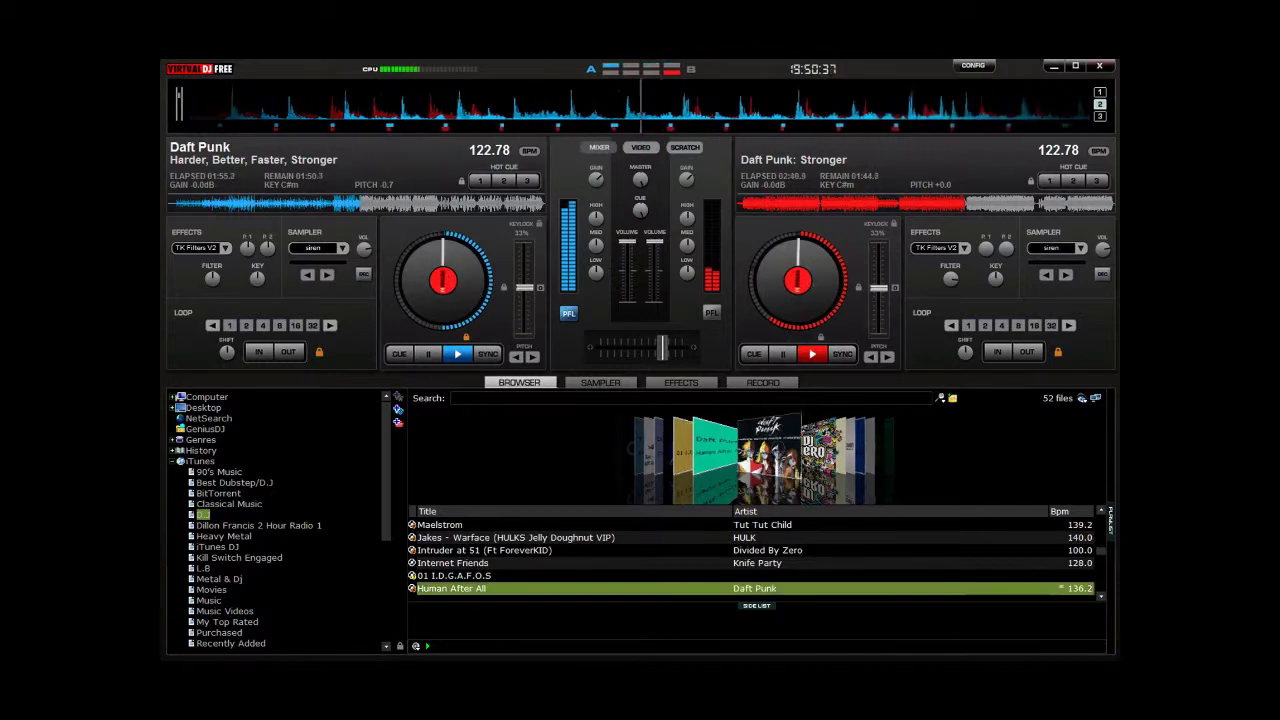
{"action": "key", "text": "Up"}
{"action": "key", "text": "Up"}
{"action": "key", "text": "Up"}
{"action": "key", "text": "Up"}
{"action": "key", "text": "Up"}
{"action": "key", "text": "Up"}
{"action": "key", "text": "Up"}
{"action": "key", "text": "Up"}
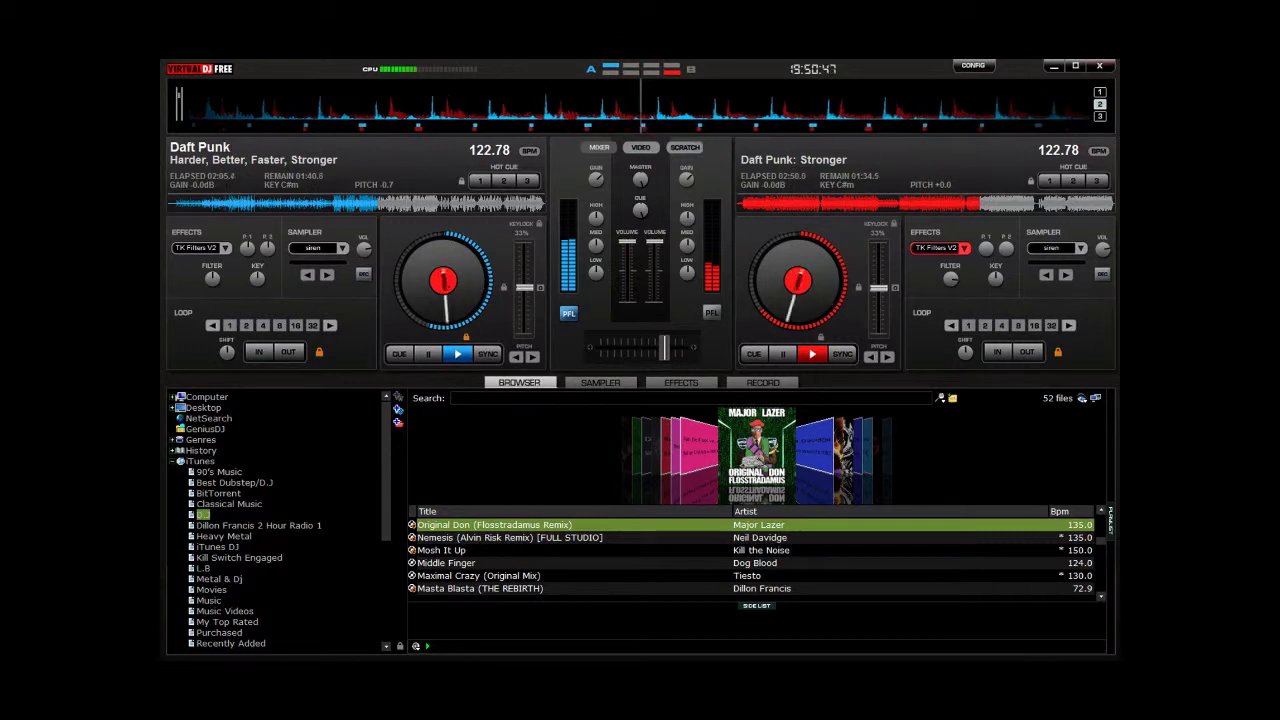
- Turn off TK Filter V2 on both decks and move the crossfader fully over to deck 2
{"action": "left_click", "coordinate": [962, 248]}
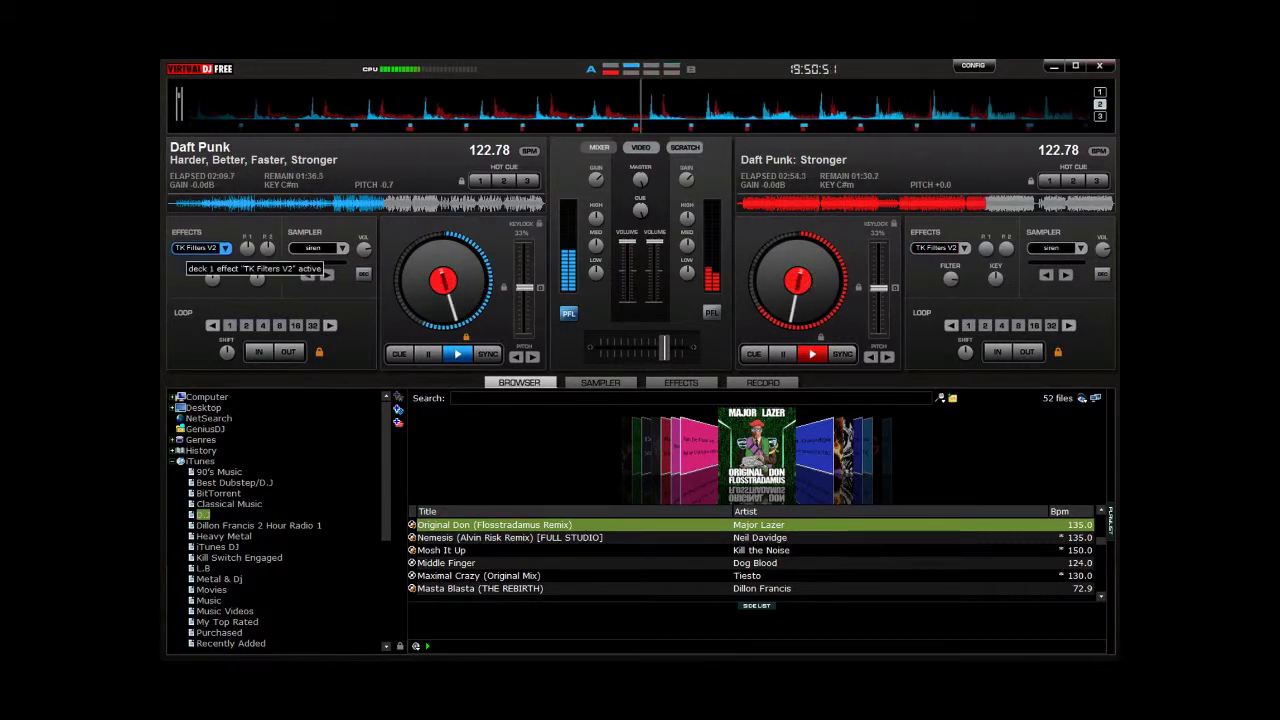
{"action": "left_click", "coordinate": [198, 248]}
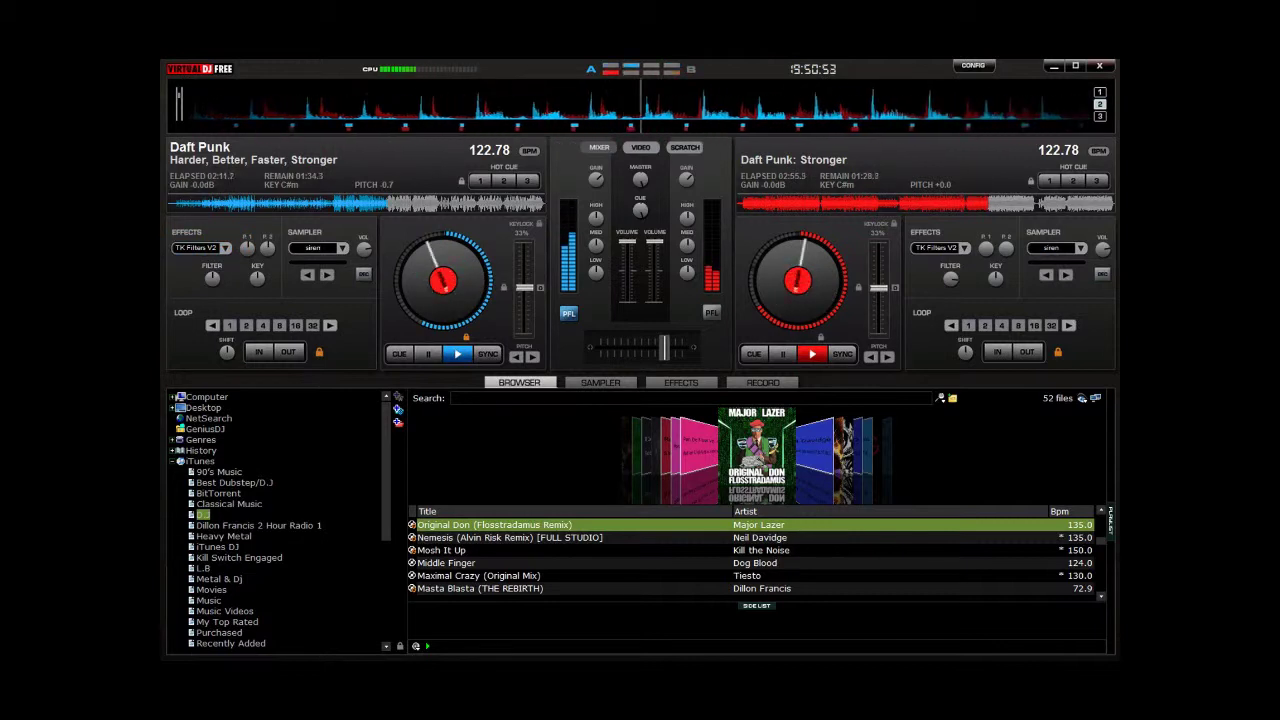
{"action": "left_click_drag", "start_coordinate": [664, 347], "coordinate": [681, 347]}
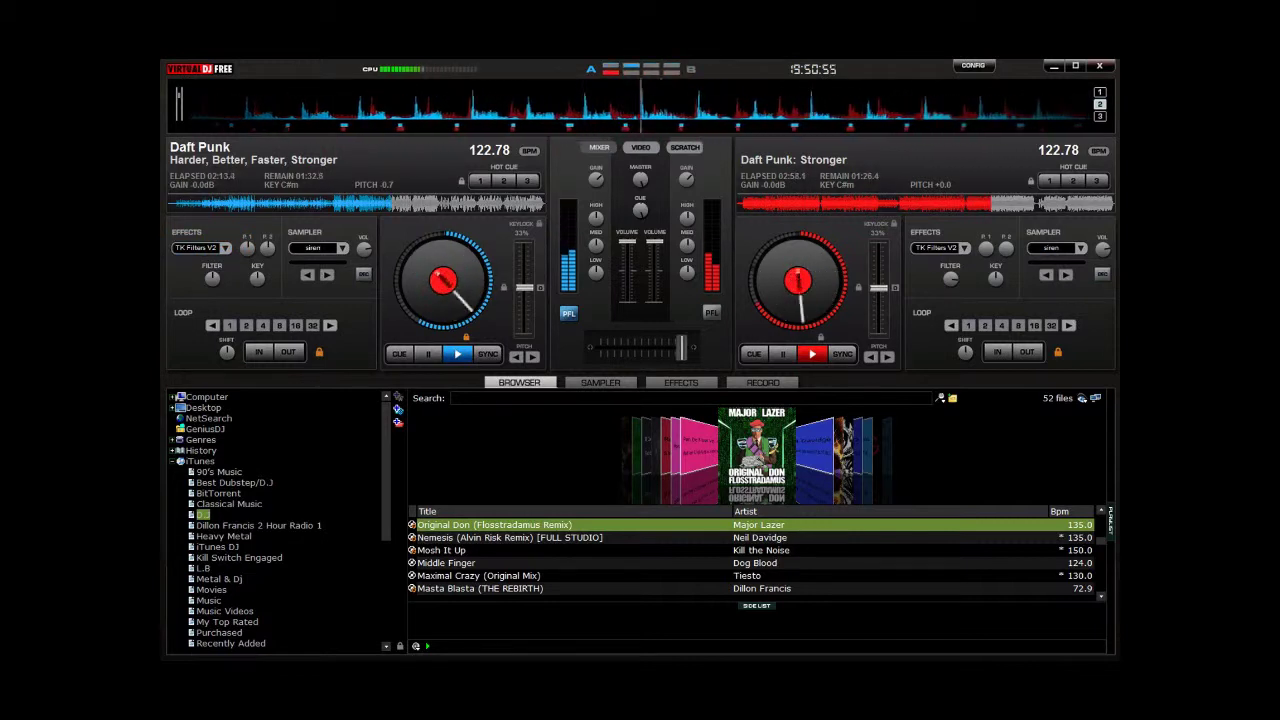
- Jump deck 2's song ahead to about 3:35 and fade over to deck 1
{"action": "left_click", "coordinate": [1044, 203]}
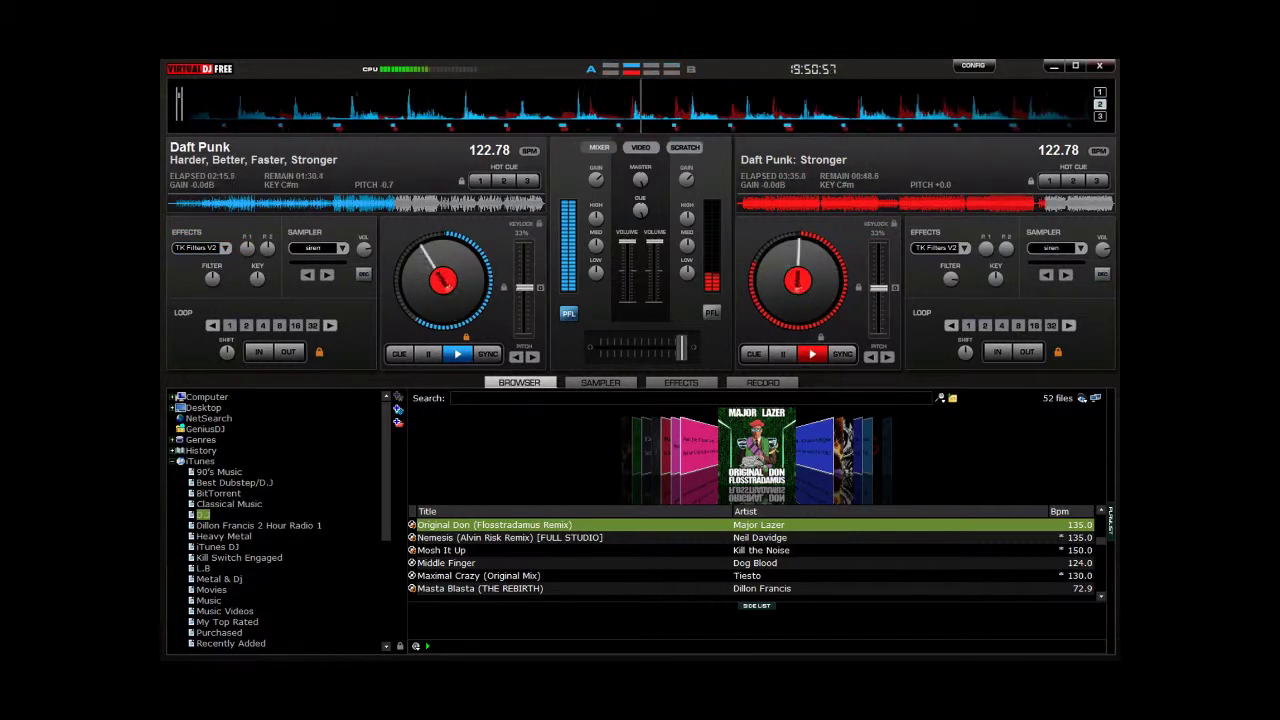
{"action": "left_click_drag", "start_coordinate": [682, 347], "coordinate": [601, 347]}
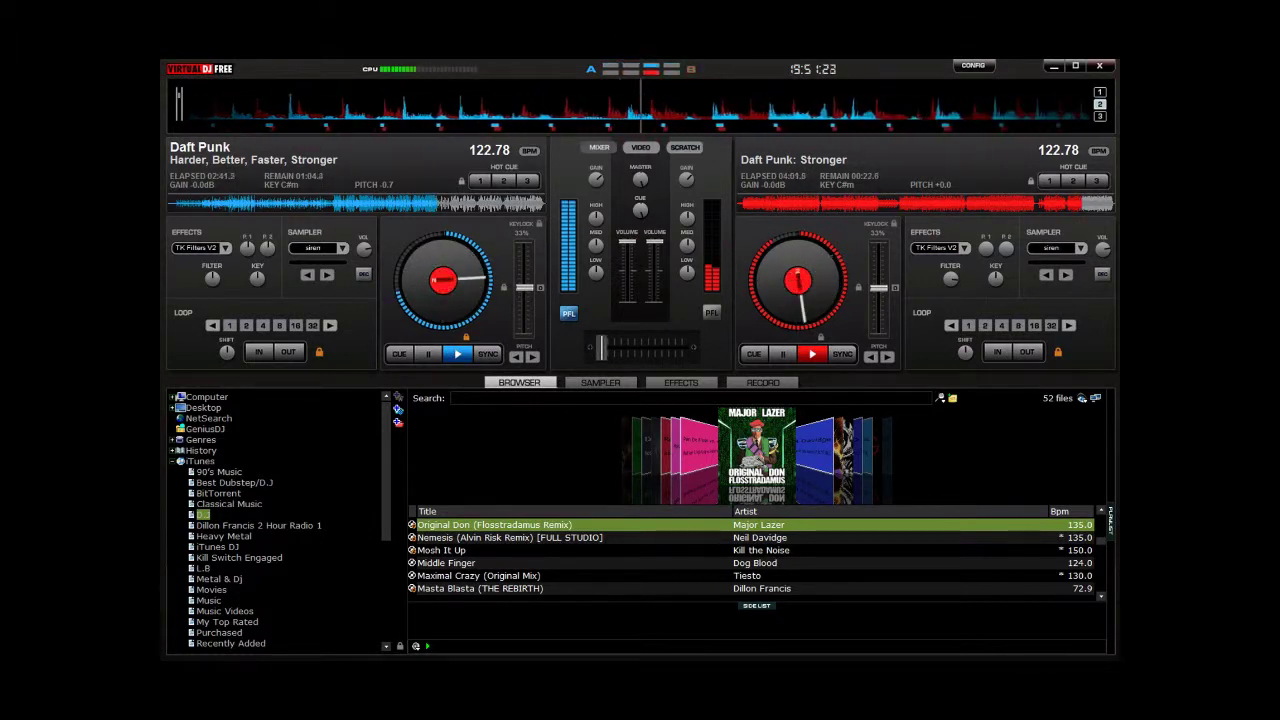
- Load the selected "Original Don (Flosstradamus Remix)" onto deck 2 and fade fully over to it with TK Filter V2 switched on
{"action": "left_click_drag", "start_coordinate": [601, 347], "coordinate": [648, 347]}
{"action": "key", "text": "Return"}
{"action": "key", "text": "Return"}
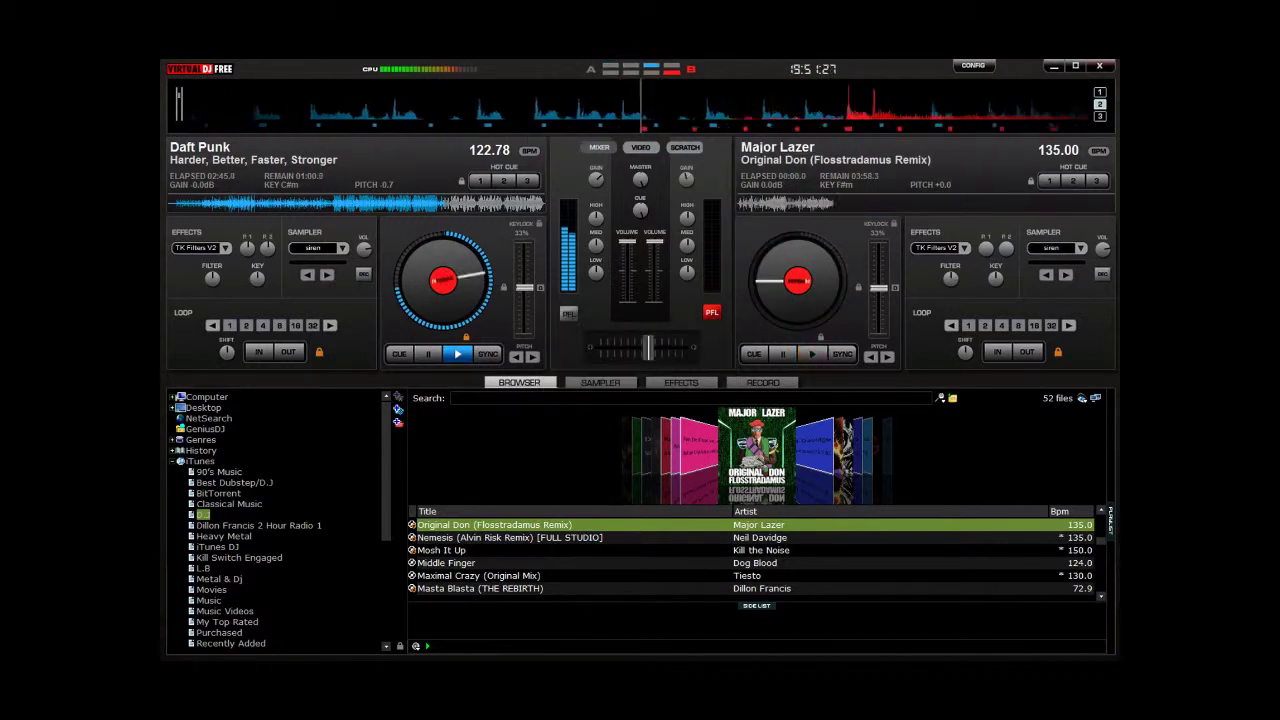
{"action": "left_click_drag", "start_coordinate": [648, 347], "coordinate": [681, 347]}
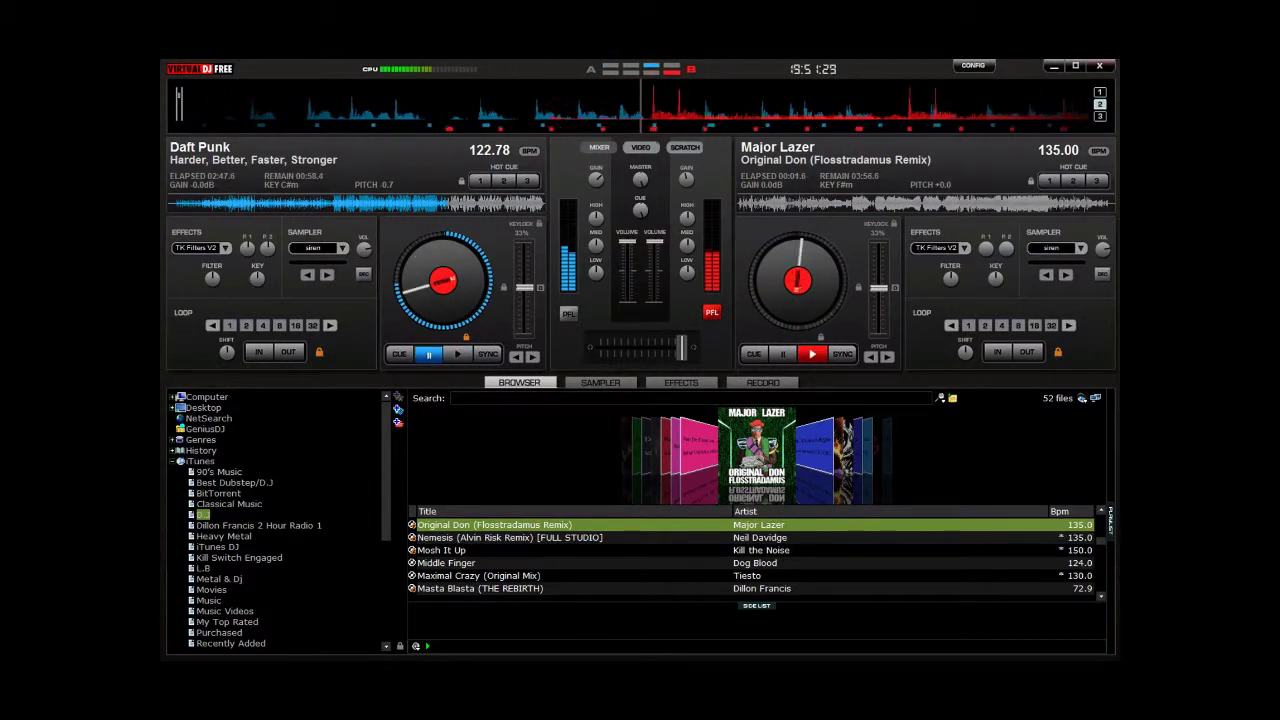
{"action": "left_click", "coordinate": [937, 248]}
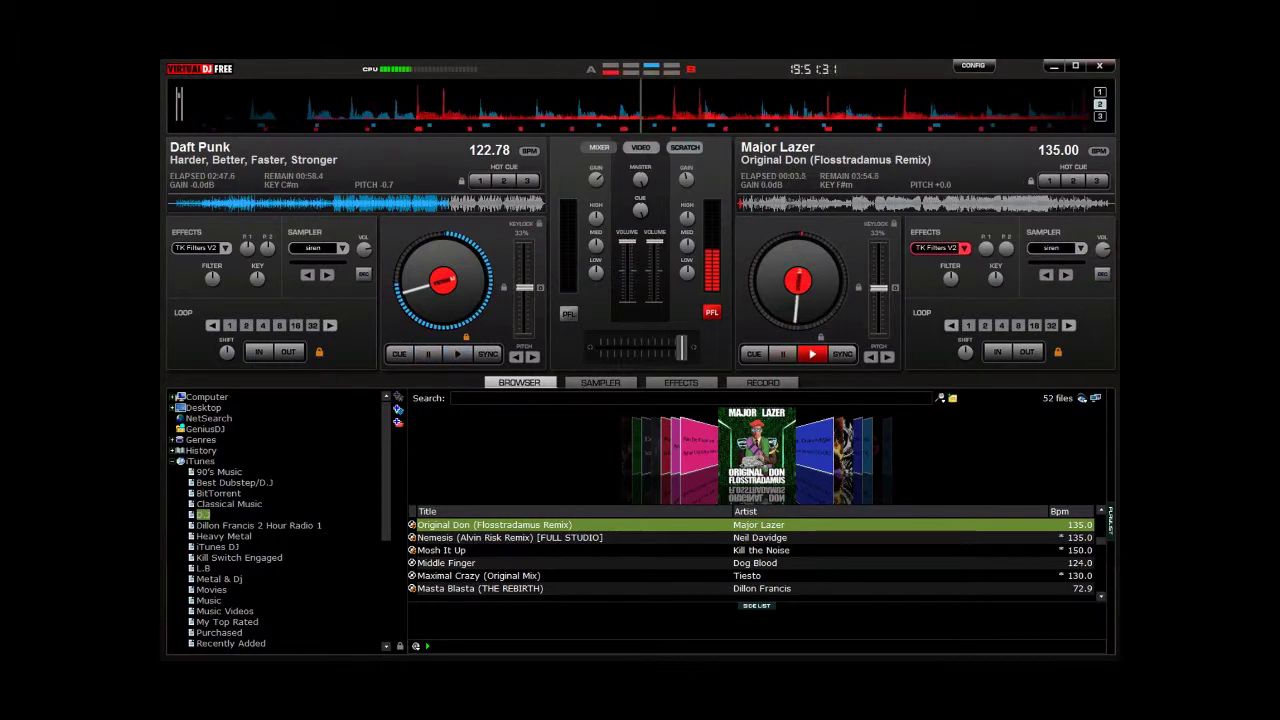
- Load Flosstradamus' "Underground Anthem" from the song list onto deck 1 and sync its playback to deck 2
{"action": "key", "text": "Up"}
{"action": "key", "text": "Up"}
{"action": "key", "text": "Up"}
{"action": "key", "text": "Up"}
{"action": "key", "text": "Up"}
{"action": "key", "text": "Up"}
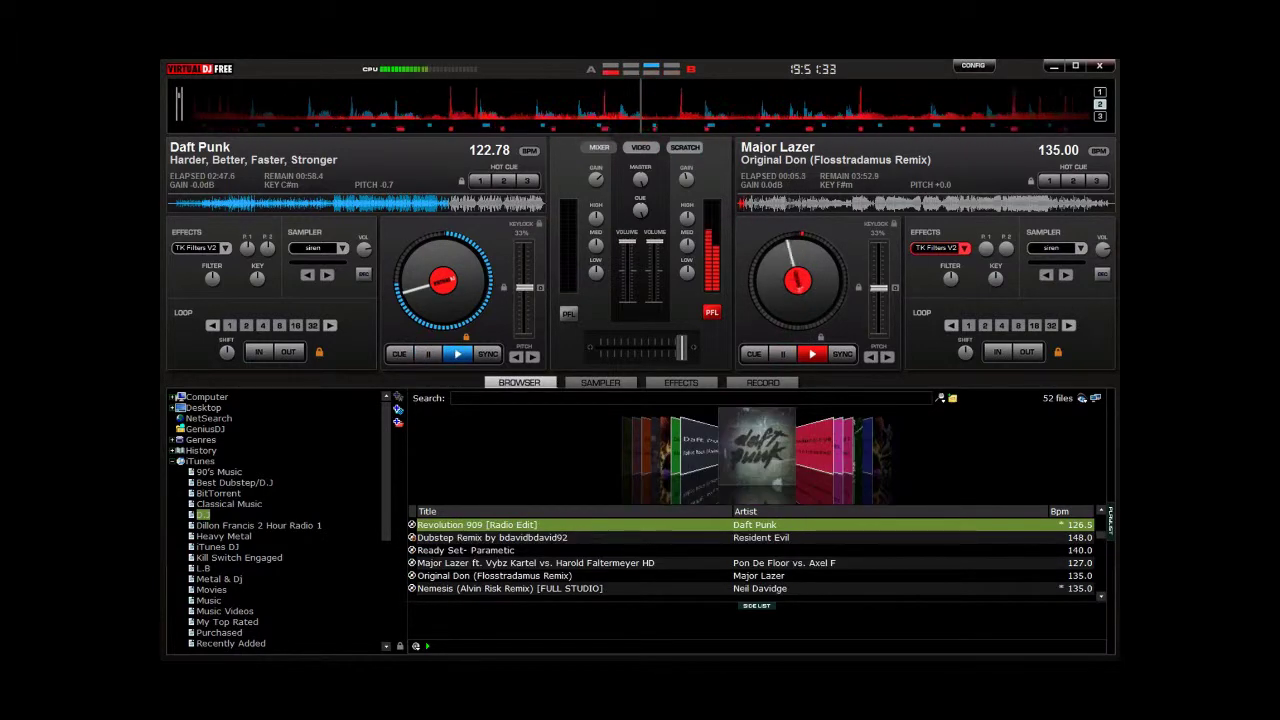
{"action": "key", "text": "Up"}
{"action": "key", "text": "Up"}
{"action": "key", "text": "Up"}
{"action": "key", "text": "Up"}
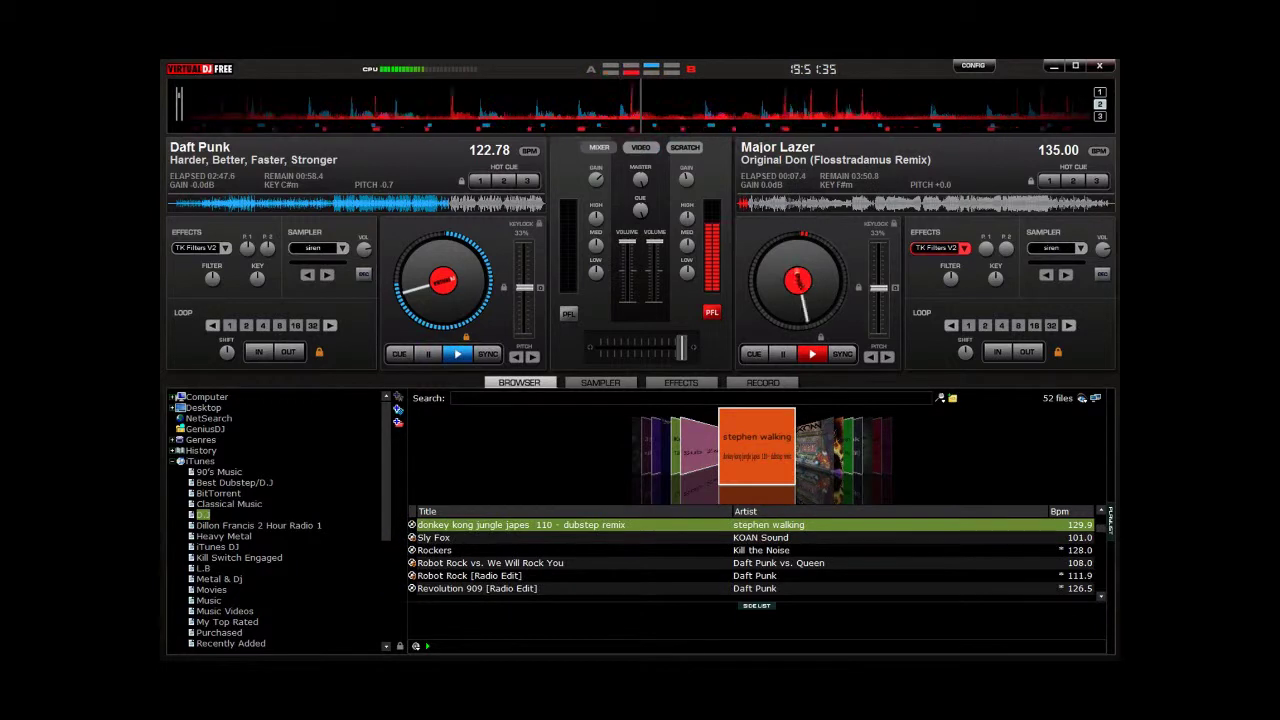
{"action": "key", "text": "Up"}
{"action": "key", "text": "Up"}
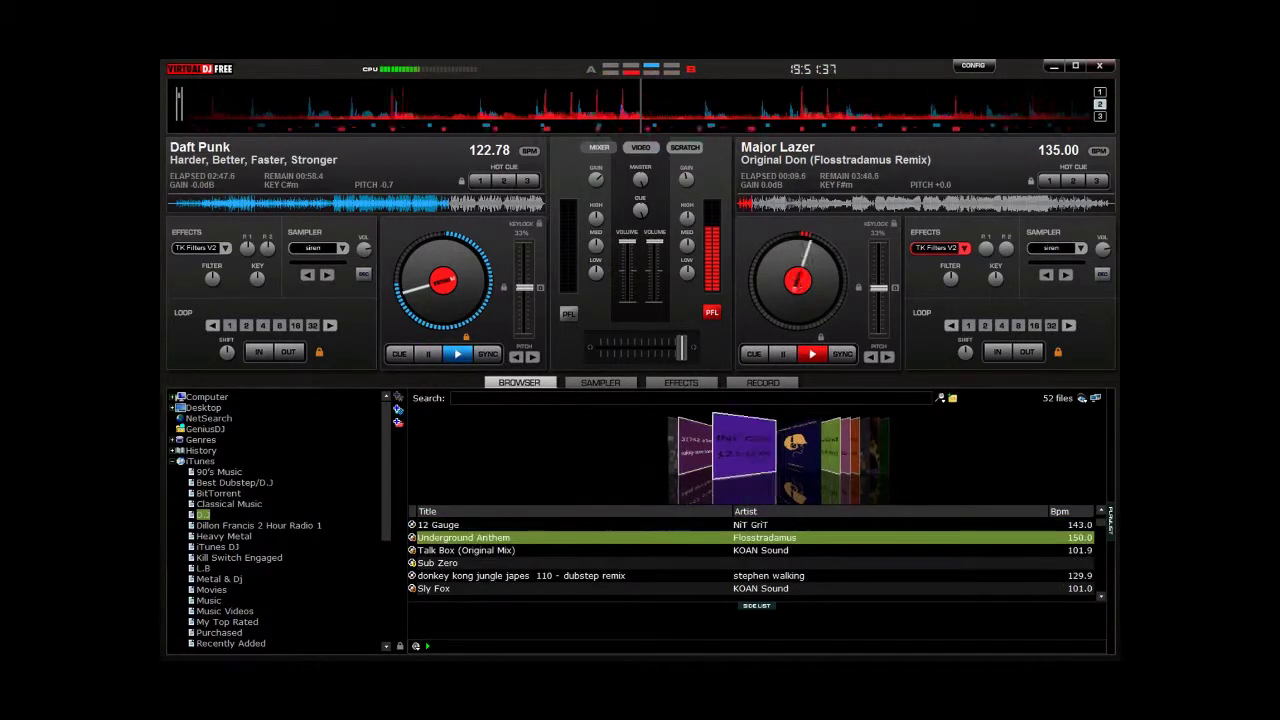
{"action": "key", "text": "Left"}
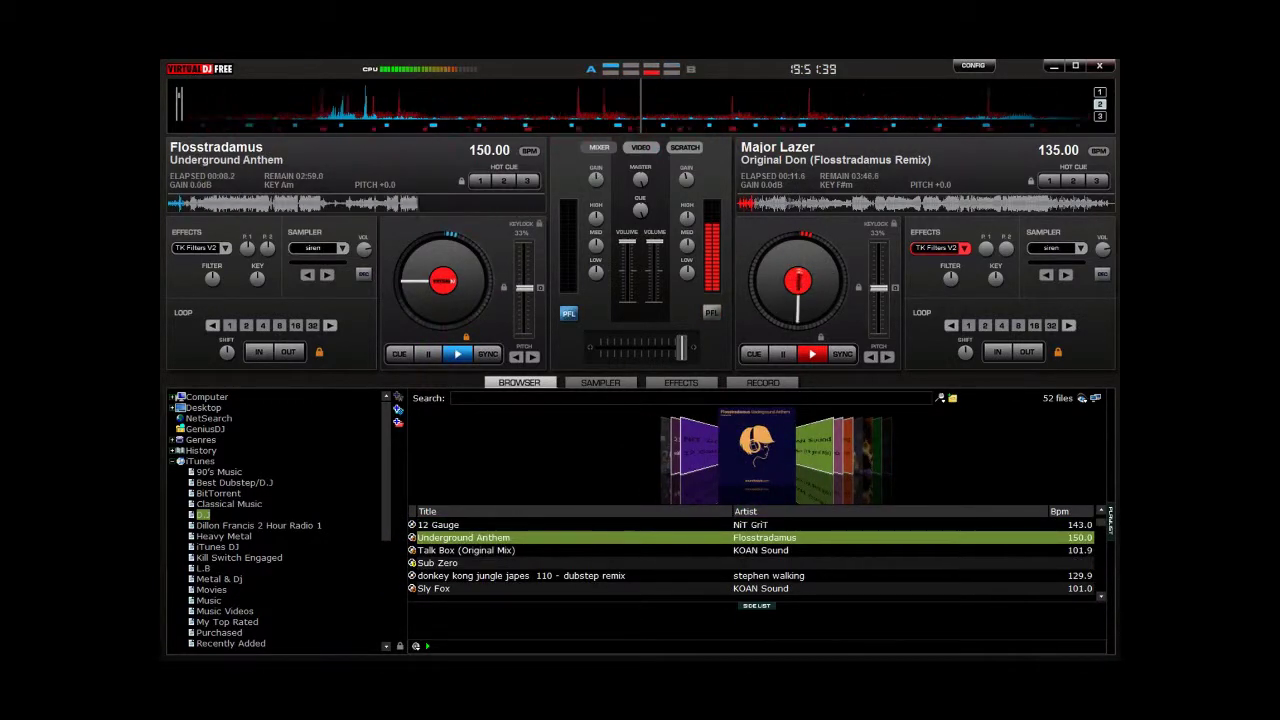
{"action": "key", "text": "space"}
{"action": "key", "text": "s"}
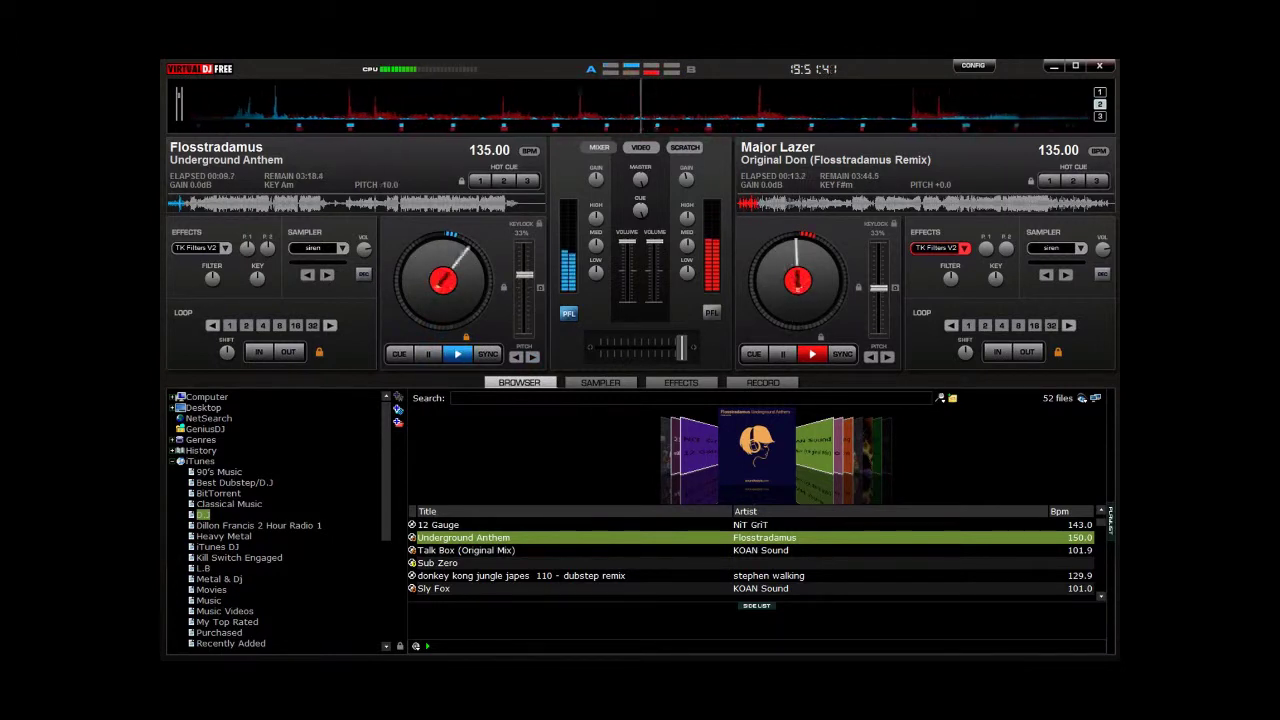
- Return deck 1 to about its original pitch with TK Filter V2 on and bring the crossfader to near the centre
{"action": "key", "text": "Left"}
{"action": "key", "text": "e"}
{"action": "key", "text": "Right"}
{"action": "key", "text": "p"}
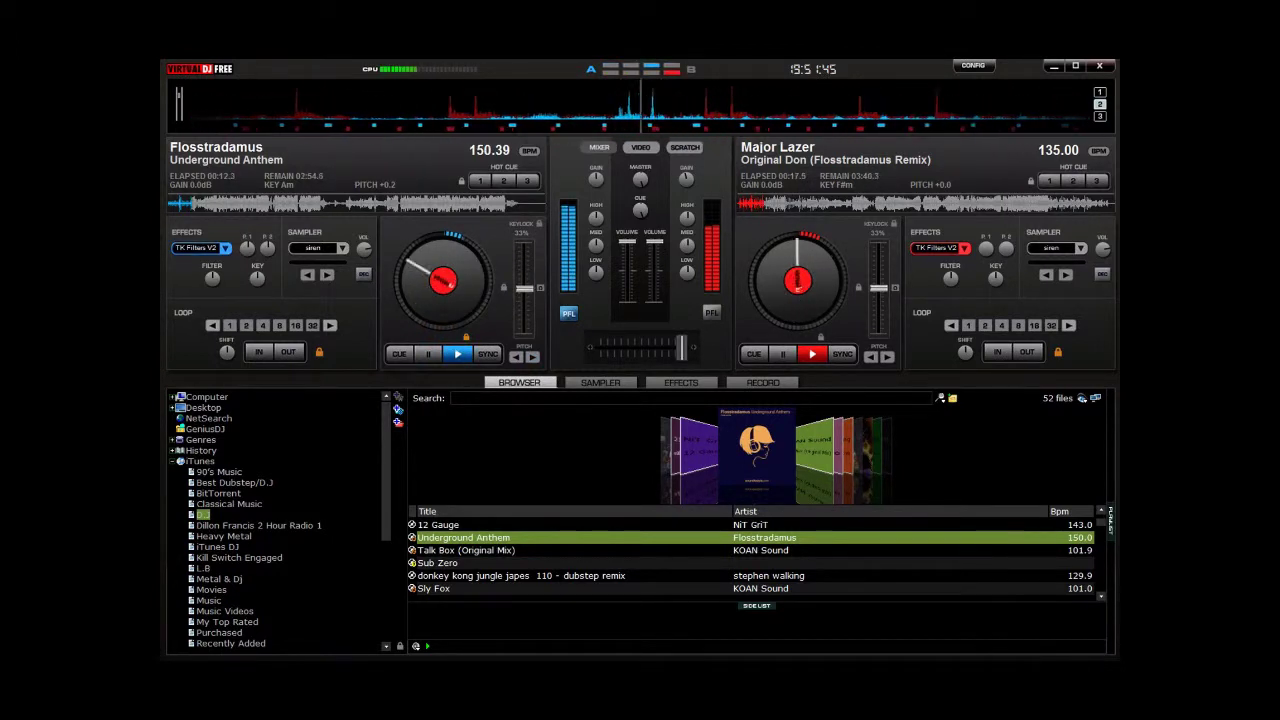
{"action": "left_click_drag", "start_coordinate": [682, 347], "coordinate": [636, 347]}
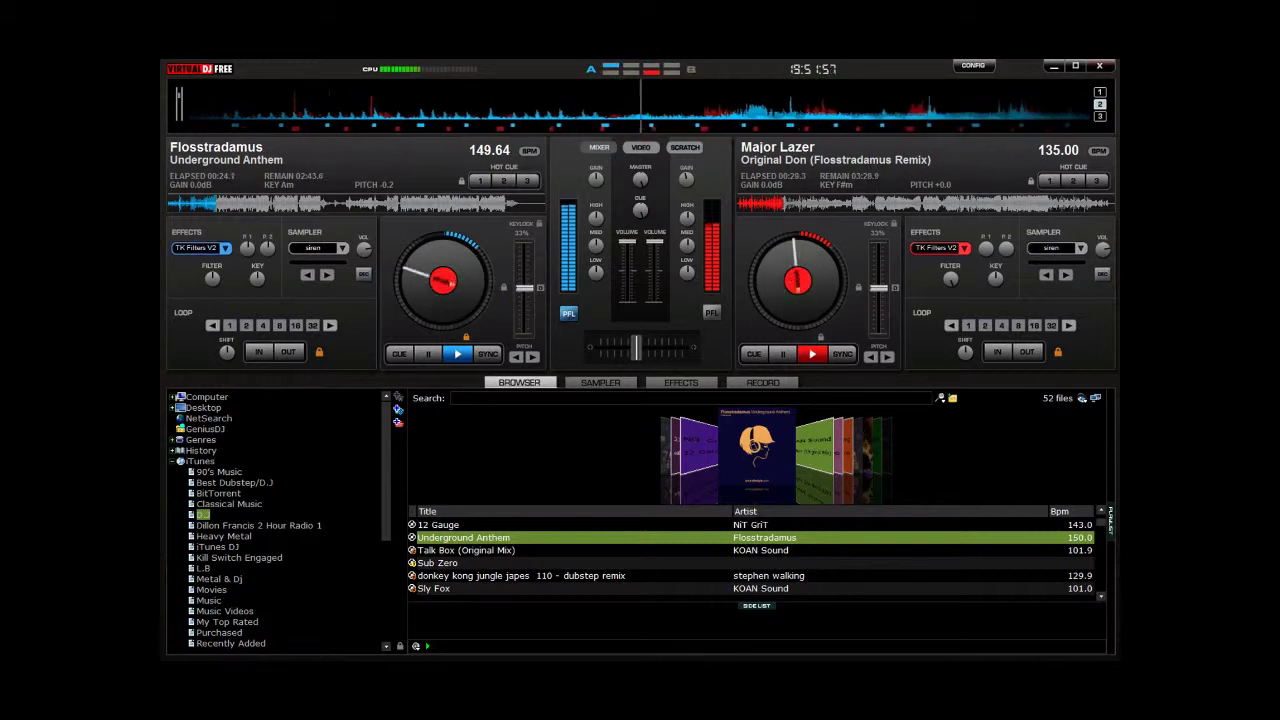
- Apply the beatgrid effect to deck 1 for a while and replace it with FlippinDouble
{"action": "left_click", "coordinate": [226, 248]}
{"action": "left_click", "coordinate": [264, 272]}
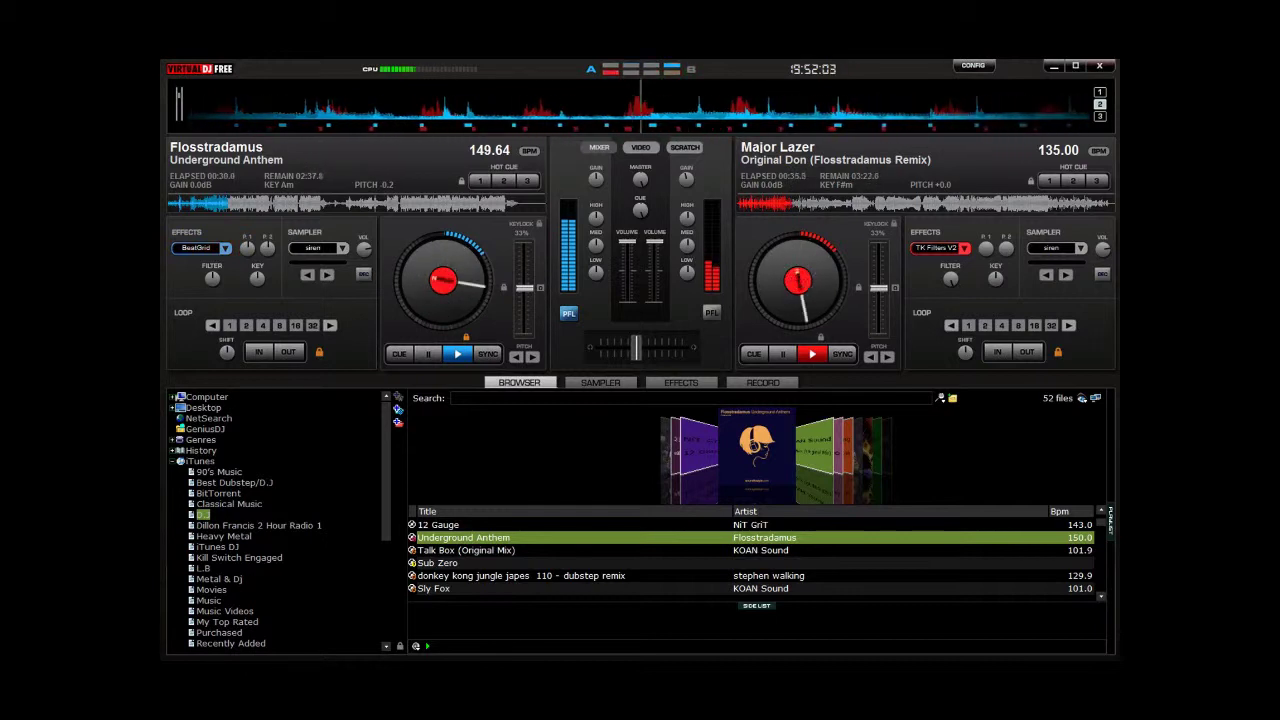
{"action": "left_click", "coordinate": [225, 248]}
{"action": "left_click", "coordinate": [262, 277]}
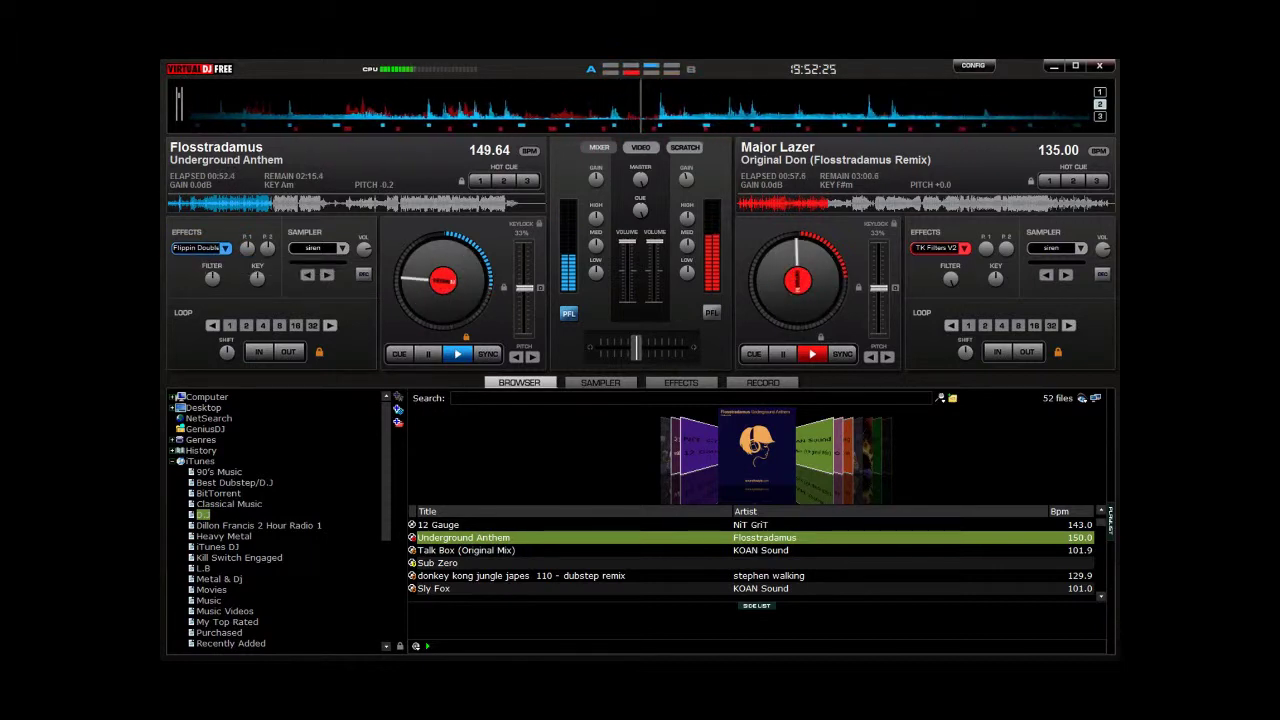
- Fade fully over to deck 2 and replace deck 1's song with "BINNED" from the Dillon Francis 2 Hour Radio 1 playlist
{"action": "left_click_drag", "start_coordinate": [636, 347], "coordinate": [682, 347]}
{"action": "left_click", "coordinate": [428, 354]}
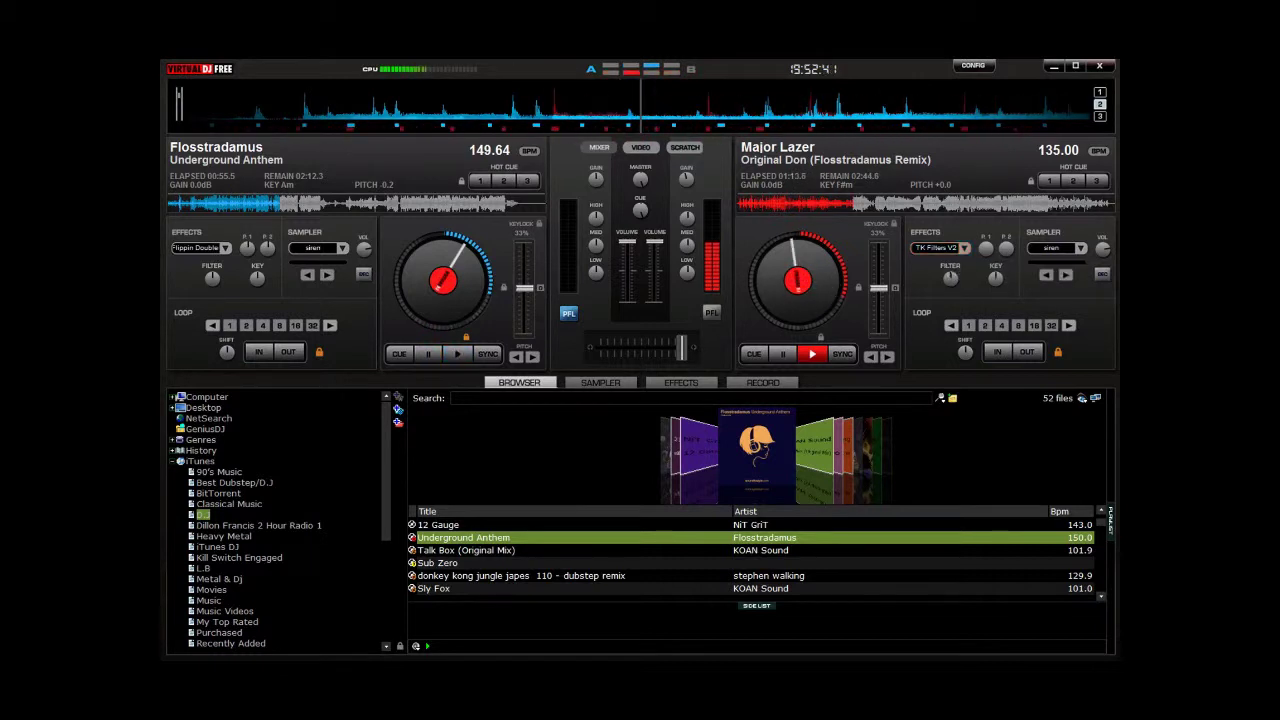
{"action": "left_click", "coordinate": [259, 525]}
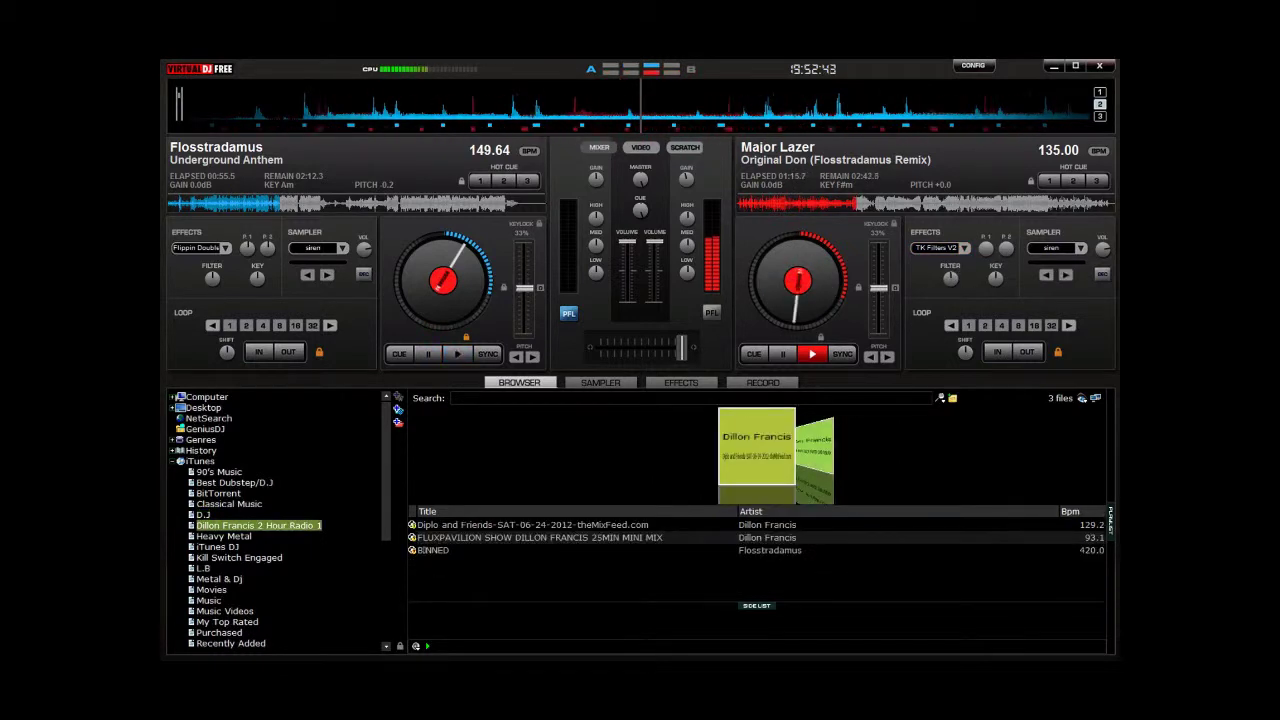
{"action": "double_click", "coordinate": [450, 550]}
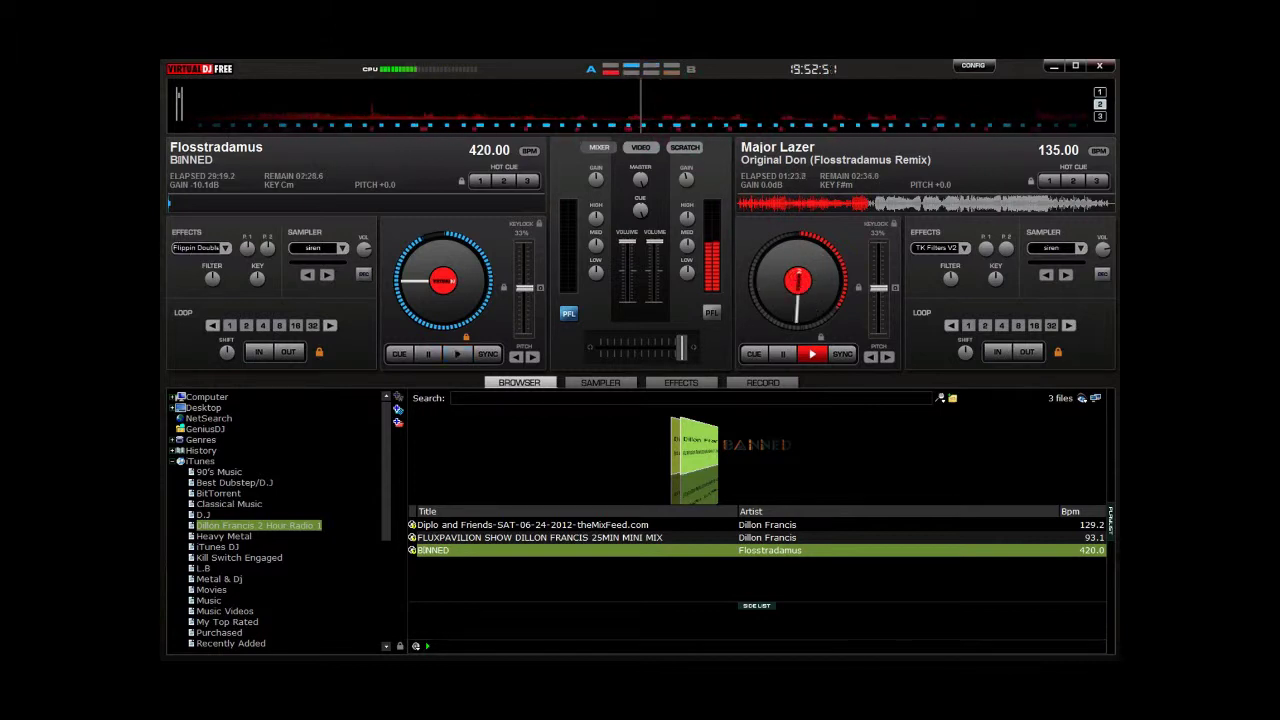
- Switch deck 2's effect to beatgrid and on to dsp_Reverb, and activate the reverb
{"action": "left_click", "coordinate": [965, 248]}
{"action": "left_click", "coordinate": [998, 273]}
{"action": "left_click", "coordinate": [965, 248]}
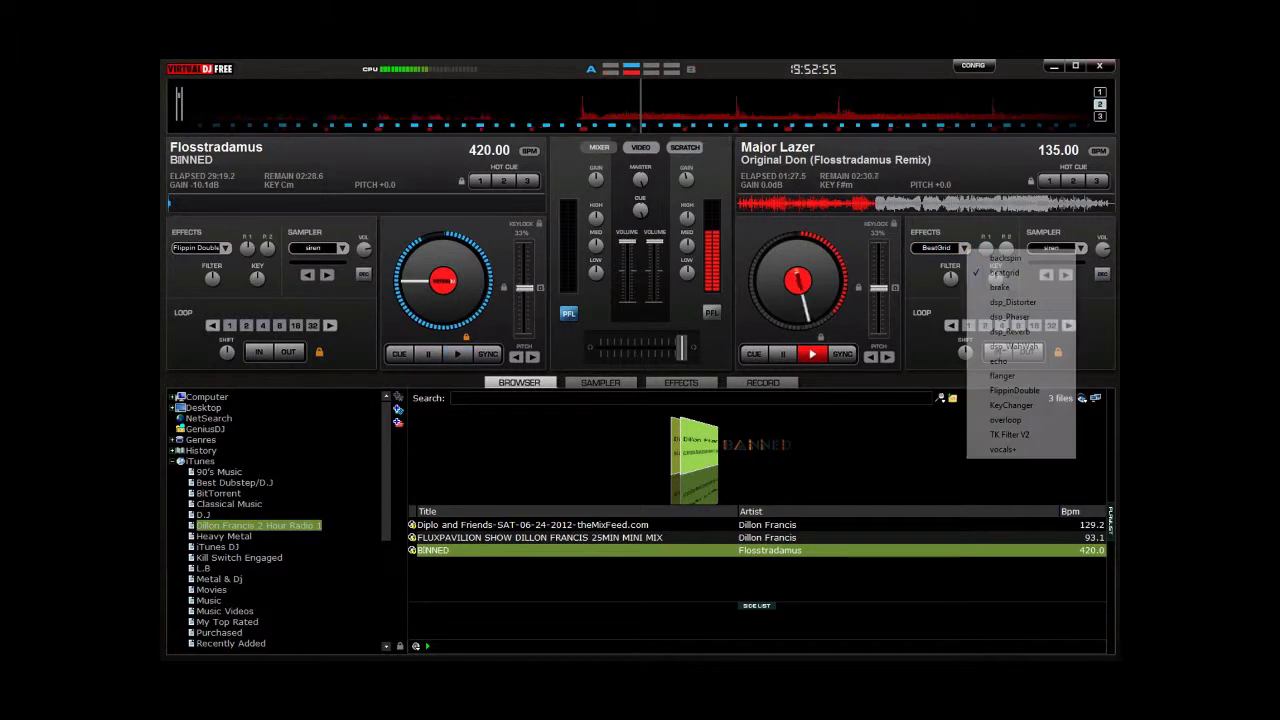
{"action": "left_click", "coordinate": [1010, 331]}
{"action": "left_click", "coordinate": [936, 248]}
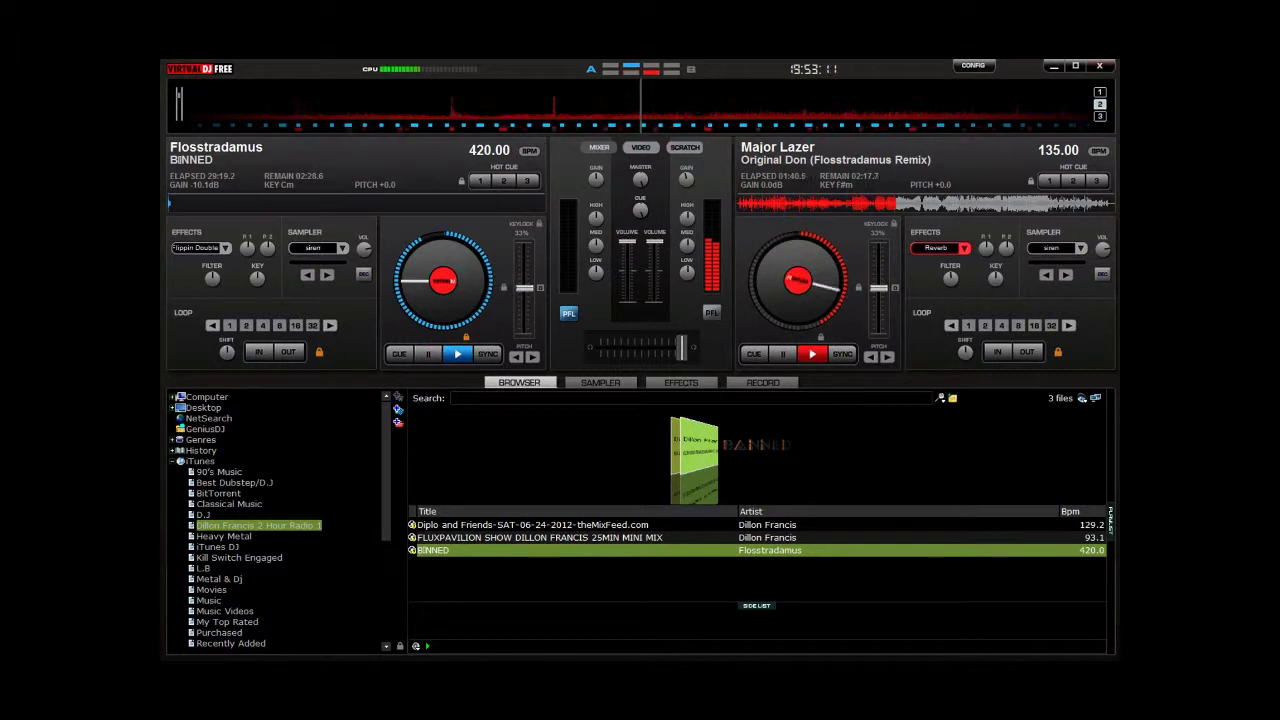
- Play deck 2 through dsp_Phaser and the echo effect, and turn the echo off
{"action": "left_click", "coordinate": [965, 248]}
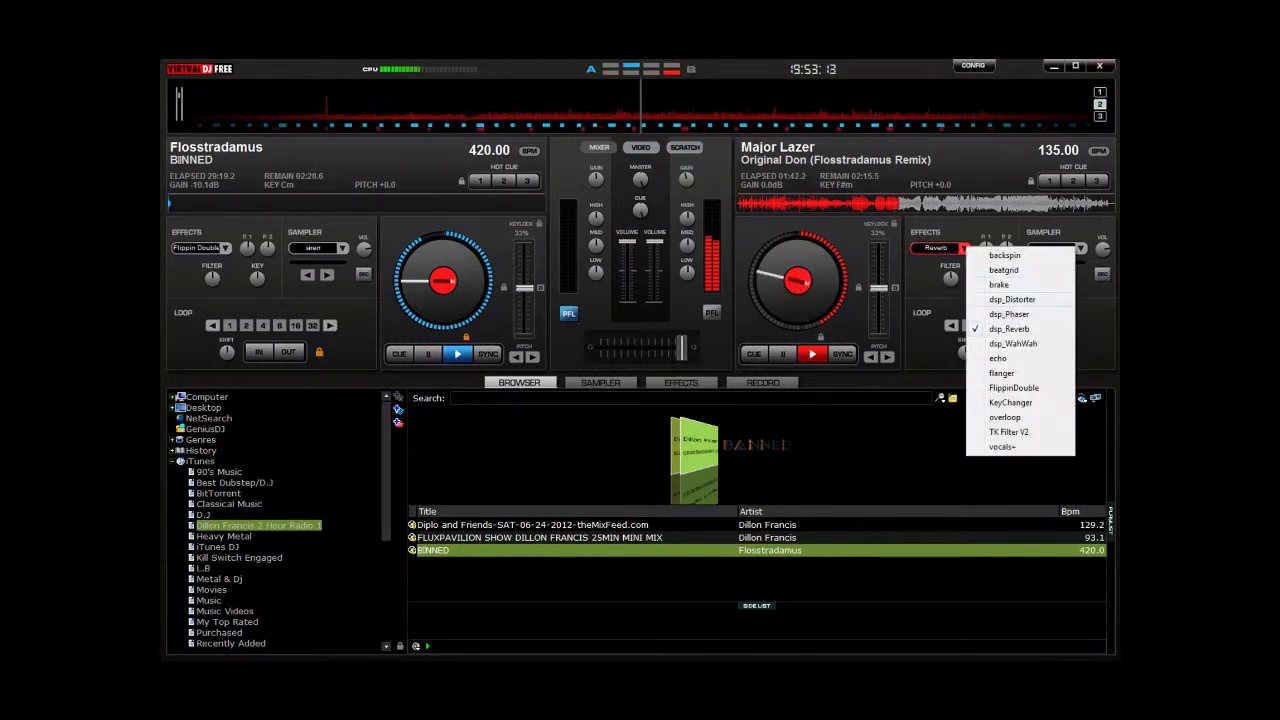
{"action": "left_click", "coordinate": [1012, 315]}
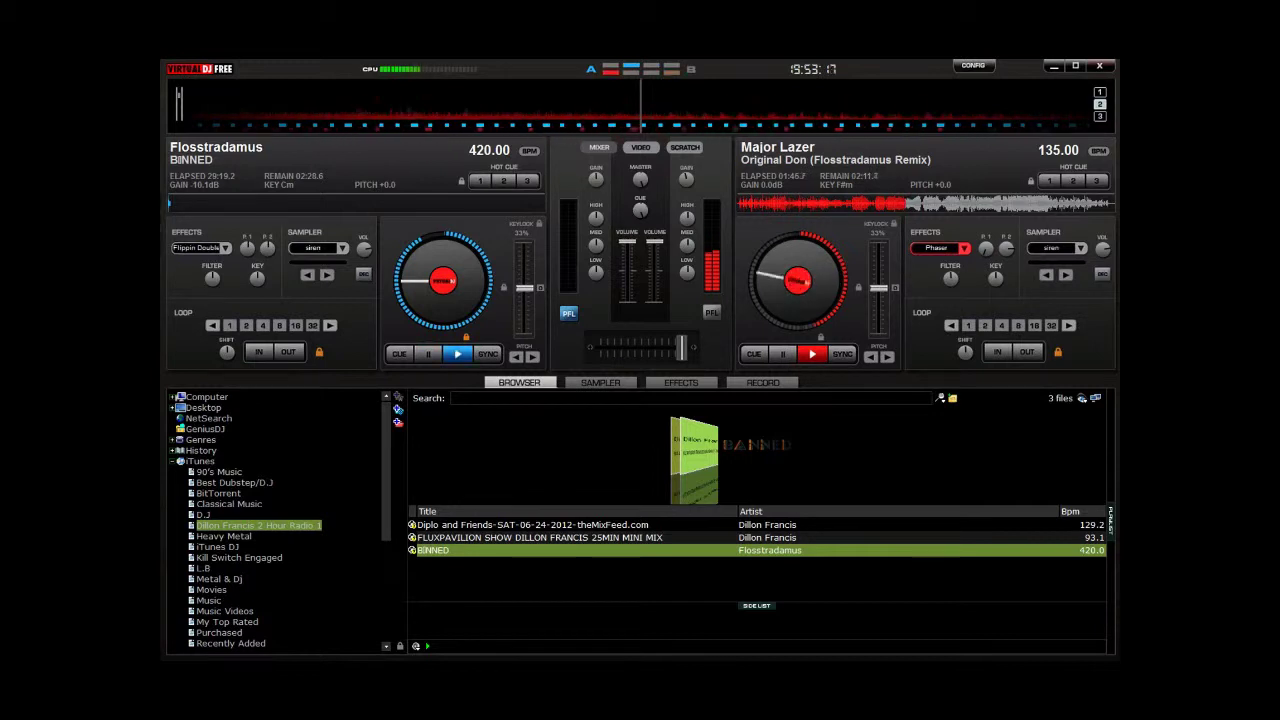
{"action": "left_click", "coordinate": [964, 248]}
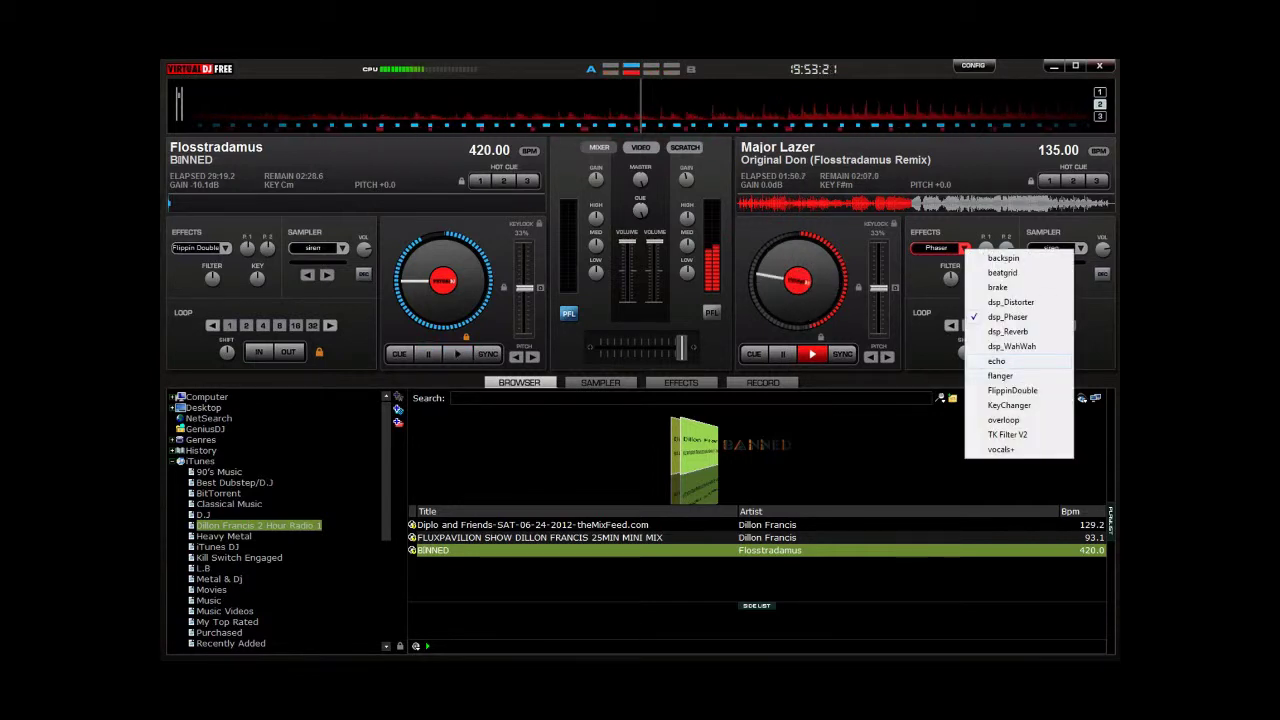
{"action": "left_click", "coordinate": [997, 361]}
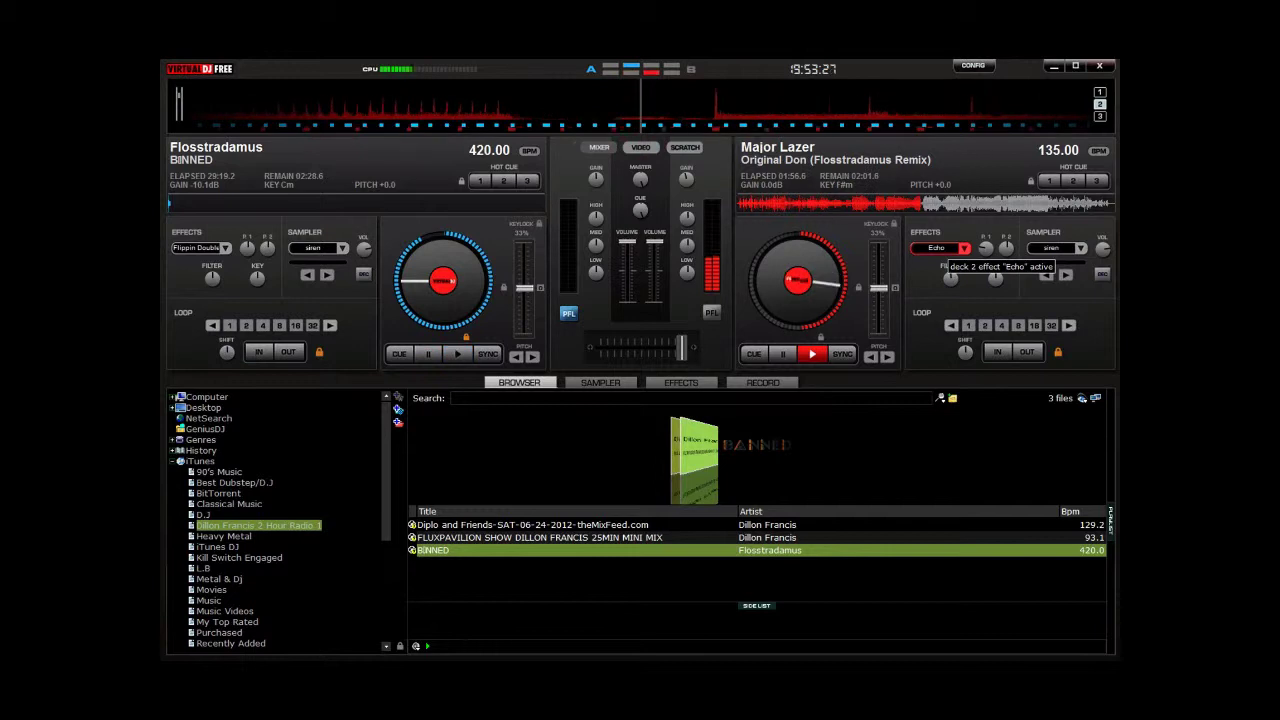
{"action": "left_click", "coordinate": [940, 248]}
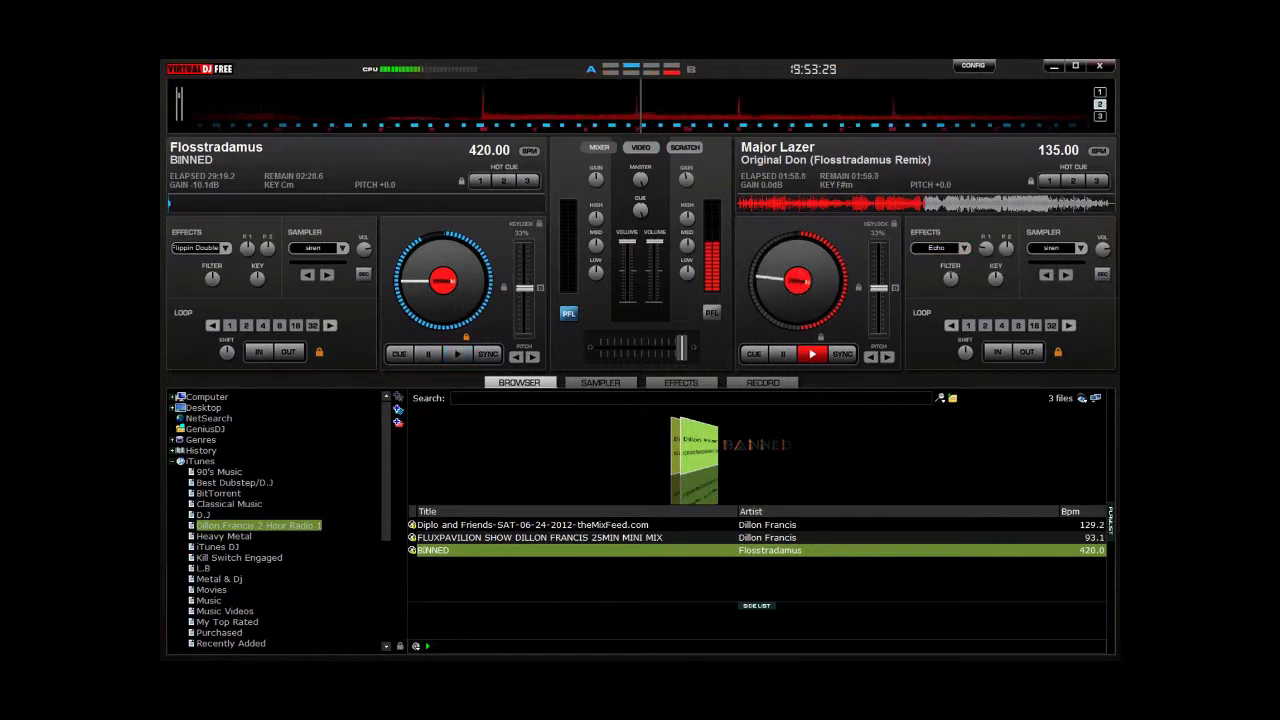
- Run deck 2 through the brake, dsp_WahWah and FlippinDouble effects in turn
{"action": "left_click", "coordinate": [964, 248]}
{"action": "left_click", "coordinate": [1010, 283]}
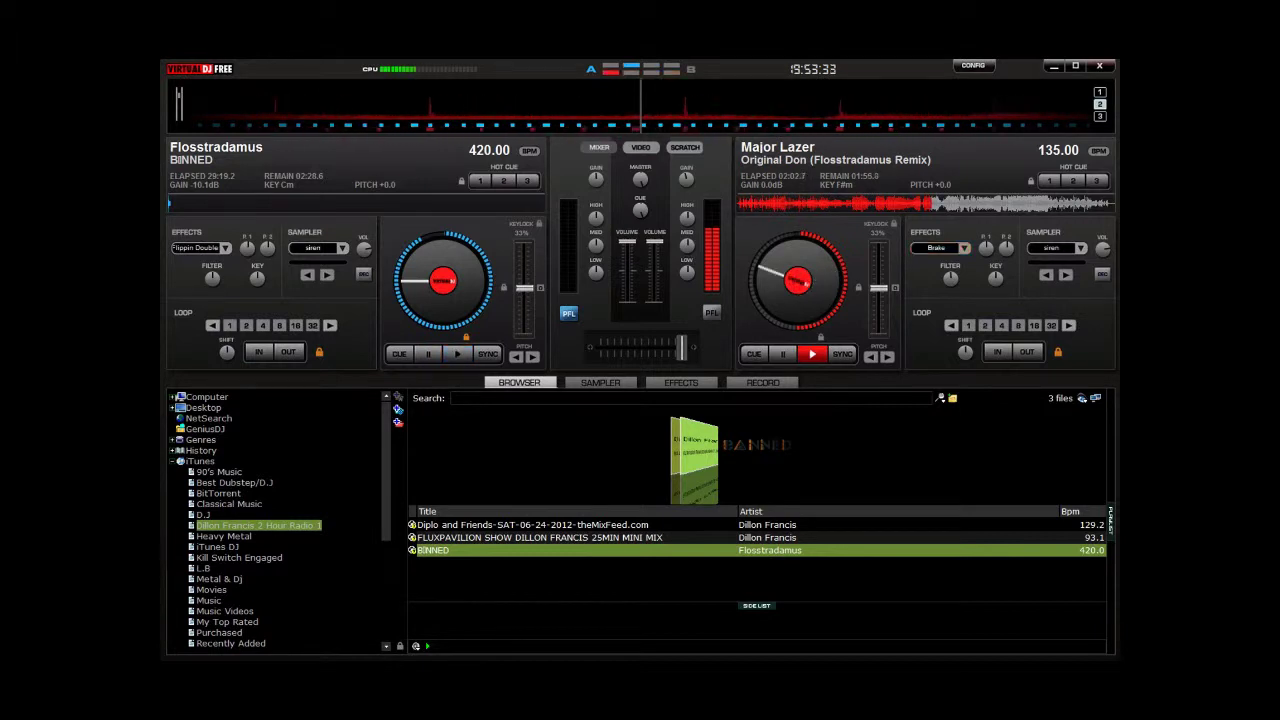
{"action": "left_click", "coordinate": [964, 248]}
{"action": "left_click", "coordinate": [1014, 351]}
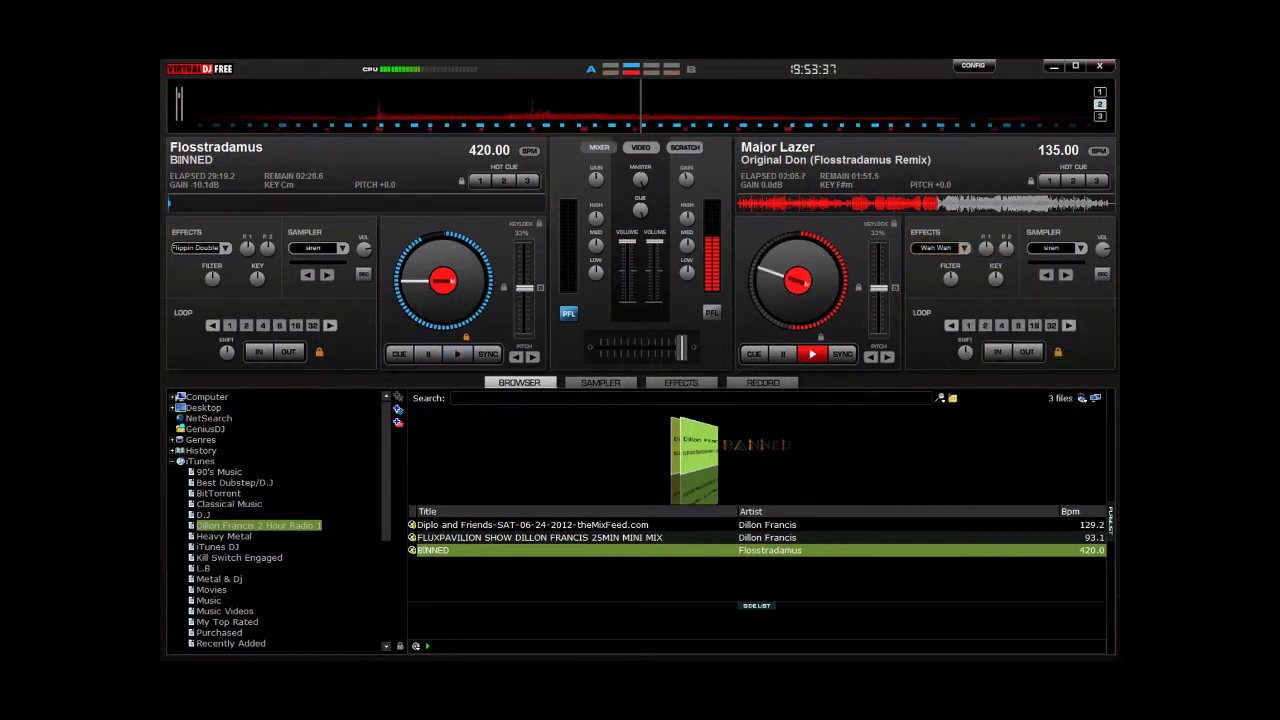
{"action": "left_click", "coordinate": [964, 248]}
{"action": "left_click", "coordinate": [1010, 390]}
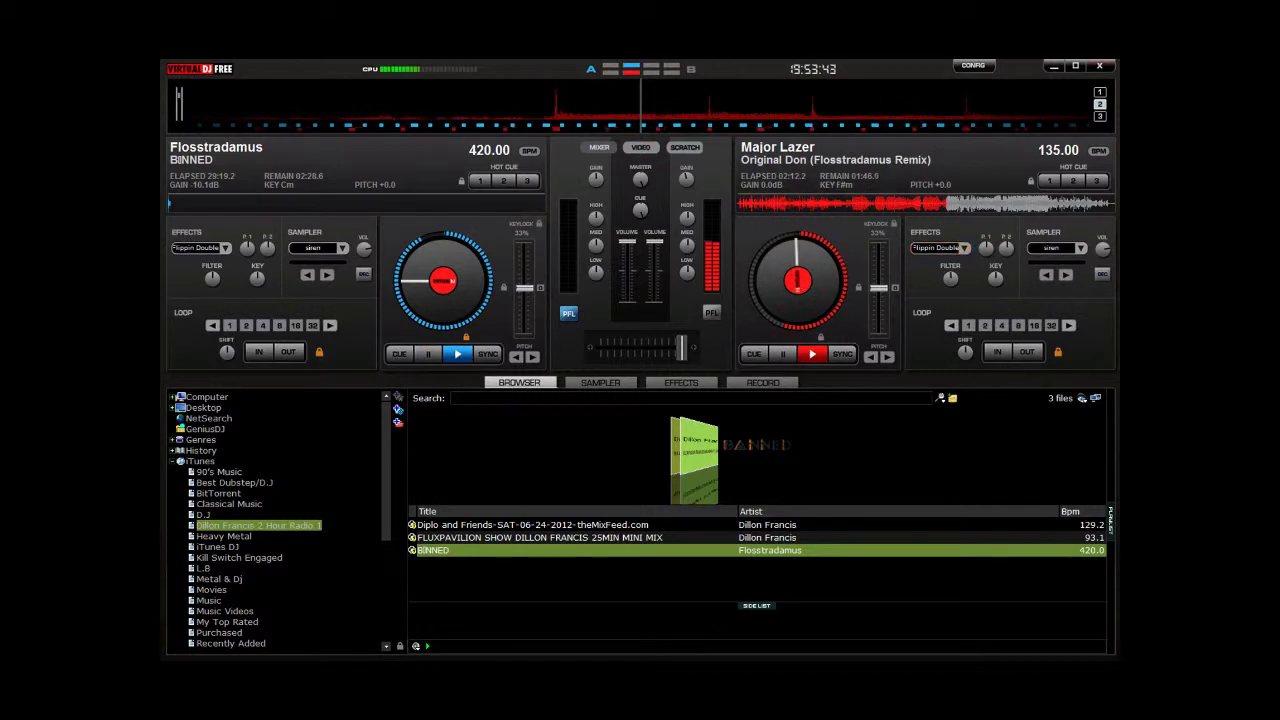
- Change deck 2's effect back to dsp_WahWah for a while and on to TK Filter V2
{"action": "left_click", "coordinate": [964, 249]}
{"action": "left_click", "coordinate": [1000, 350]}
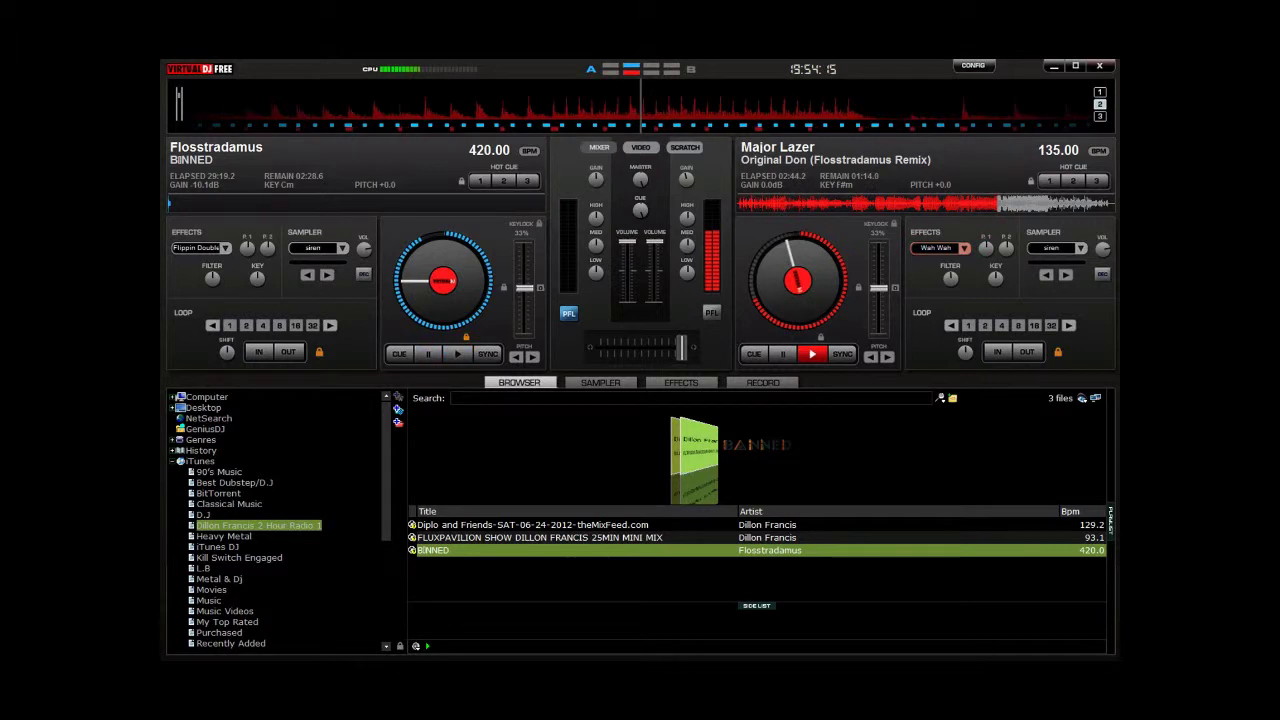
{"action": "left_click", "coordinate": [964, 248]}
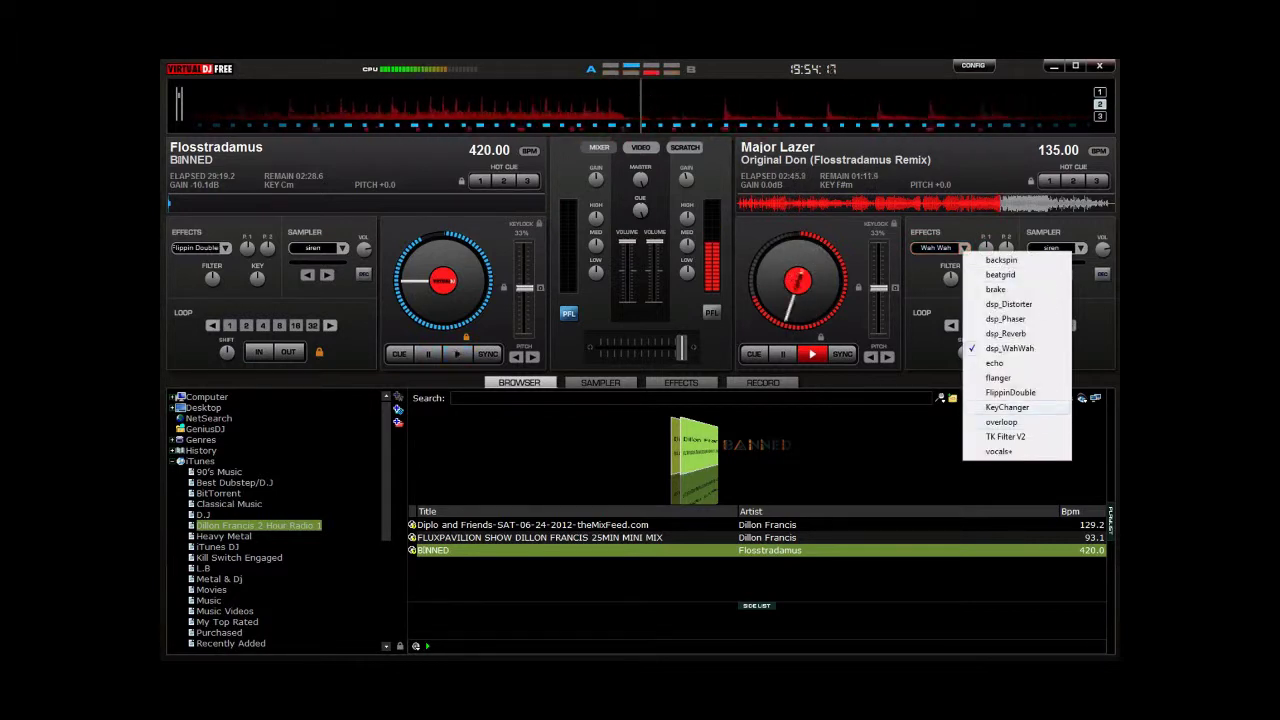
{"action": "left_click", "coordinate": [1005, 436]}
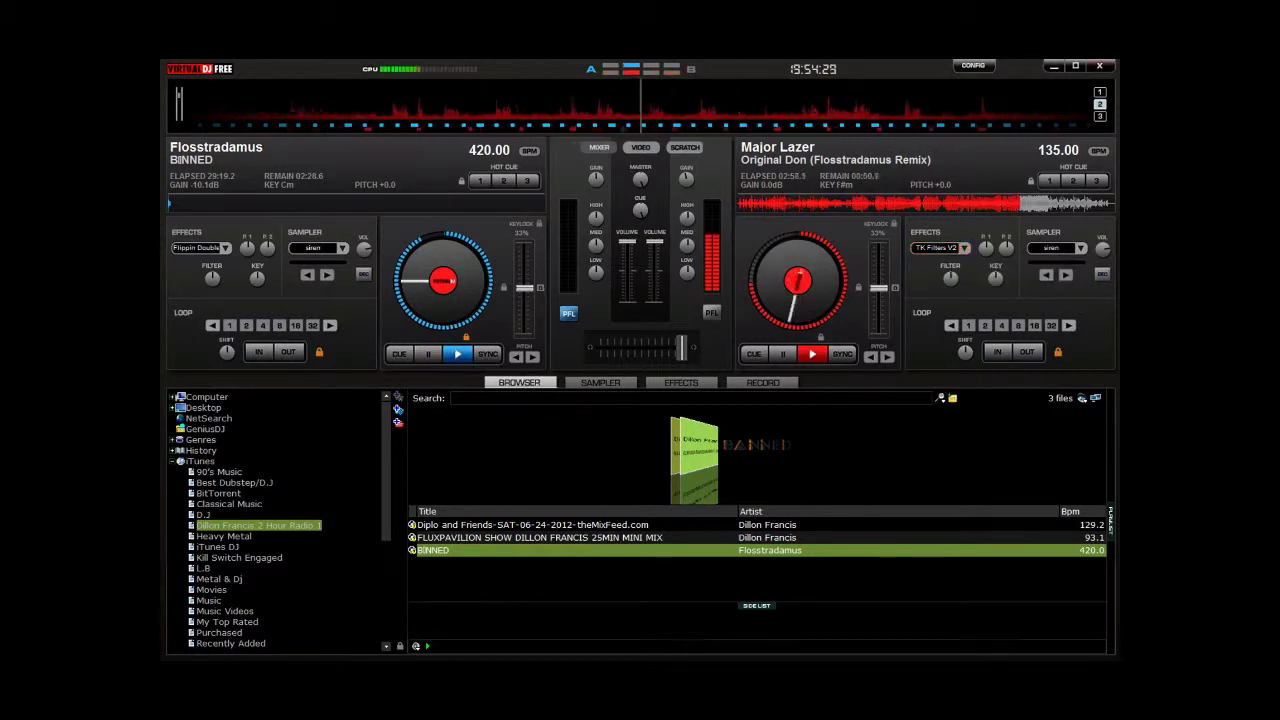
- Start BINNED on deck 1, crossfade fully over to it, and bring its pitch back to about +0.2
{"action": "left_click", "coordinate": [458, 354]}
{"action": "left_click", "coordinate": [601, 347]}
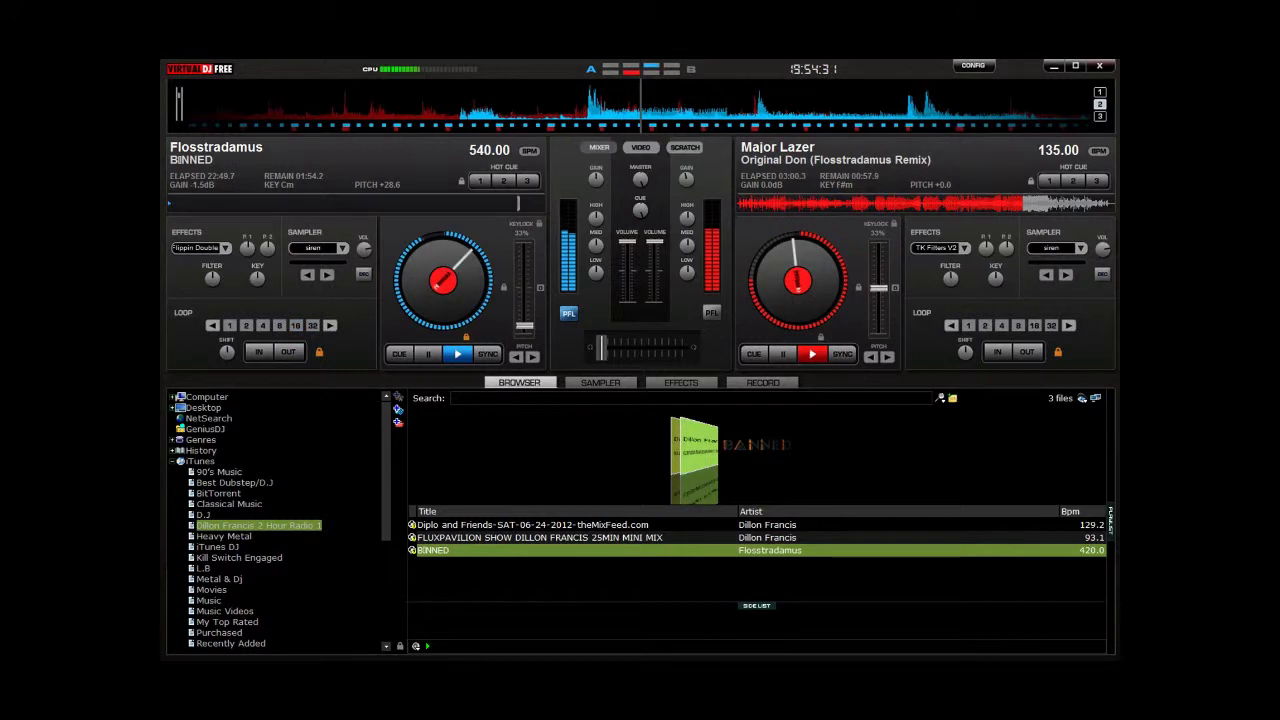
{"action": "left_click_drag", "start_coordinate": [524, 326], "coordinate": [524, 289]}
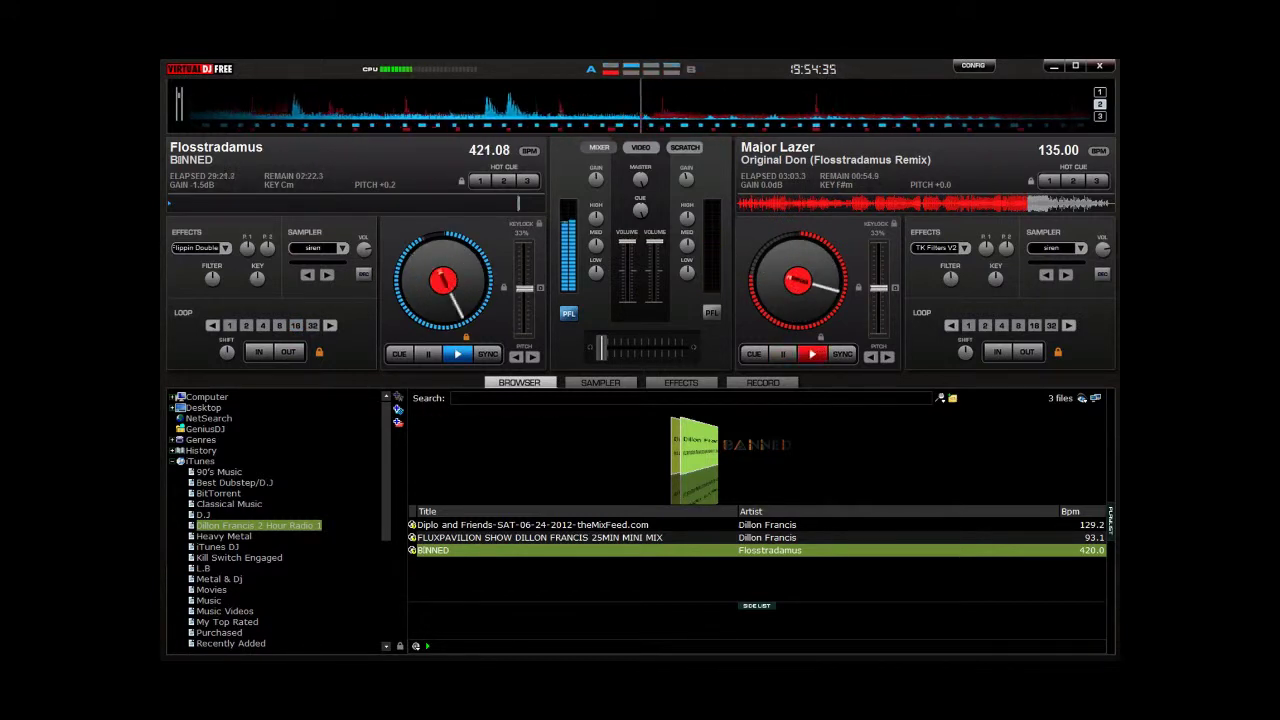
- Run deck 1 through the TK Filter V2, dsp_WahWah and FlippinDouble effects in turn
{"action": "left_click", "coordinate": [540, 538]}
{"action": "left_click", "coordinate": [225, 248]}
{"action": "left_click", "coordinate": [270, 430]}
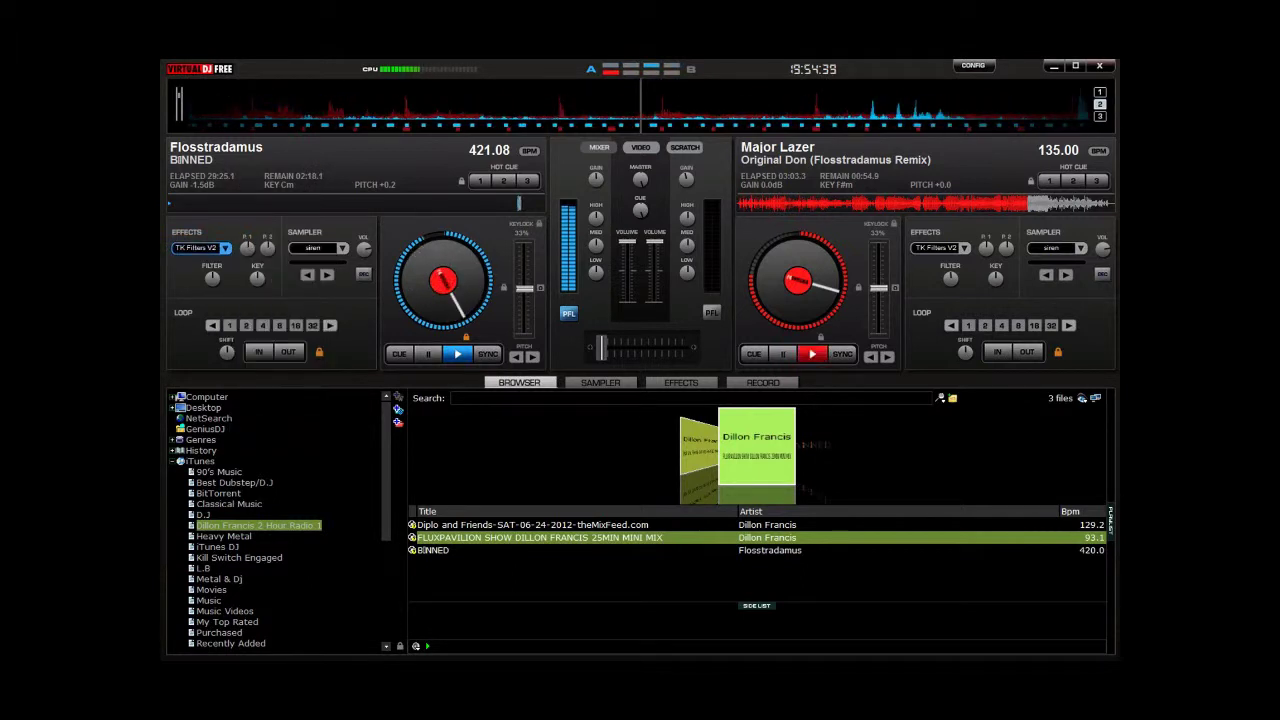
{"action": "left_click", "coordinate": [225, 248]}
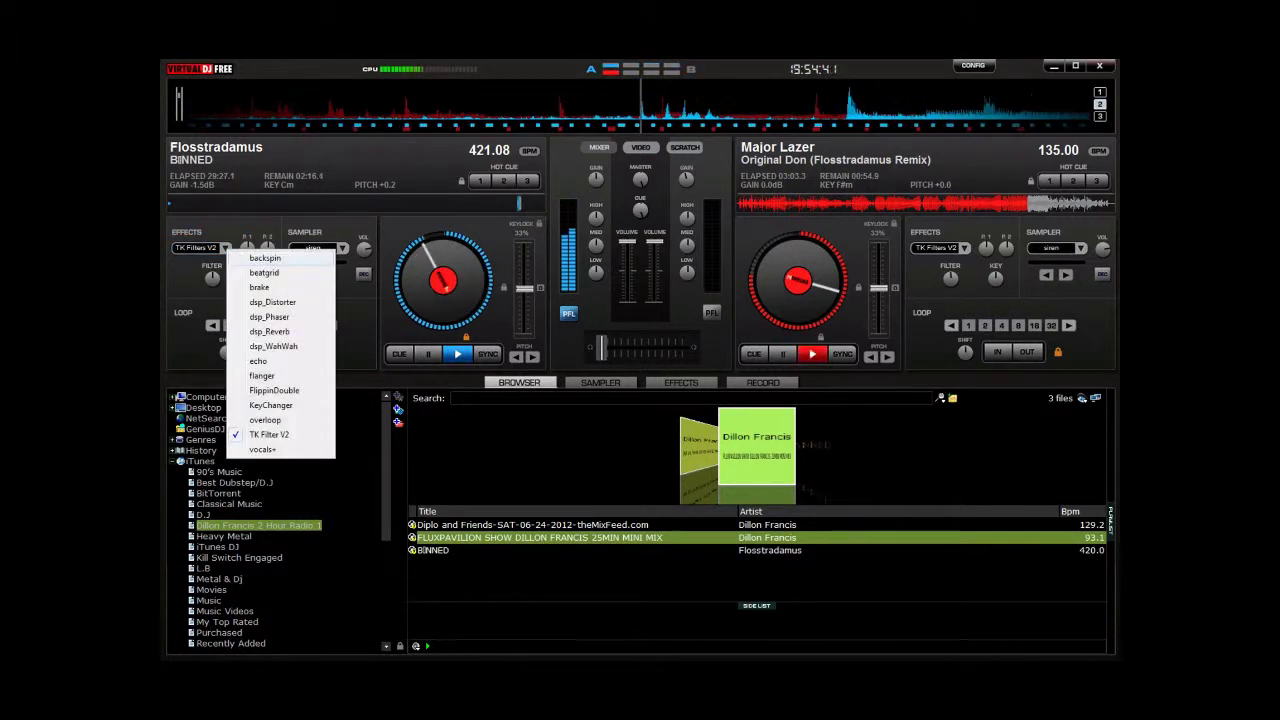
{"action": "left_click", "coordinate": [273, 346]}
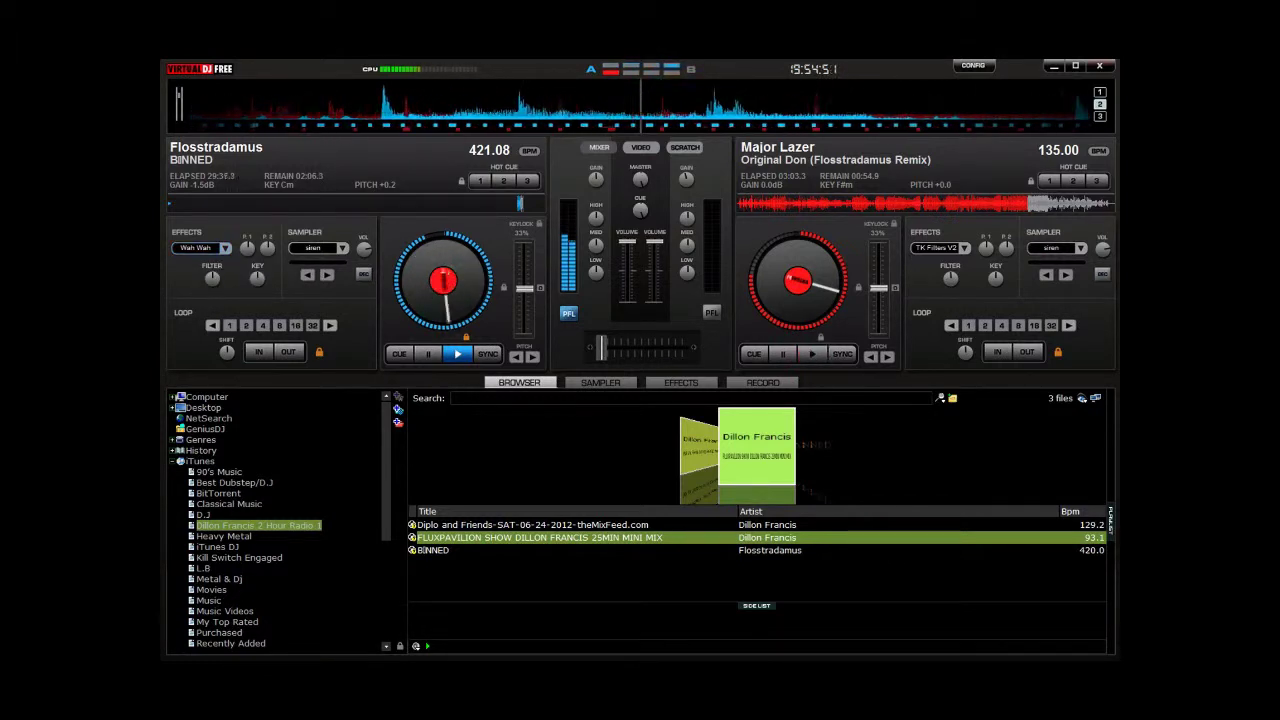
{"action": "left_click", "coordinate": [226, 248]}
{"action": "left_click", "coordinate": [279, 390]}
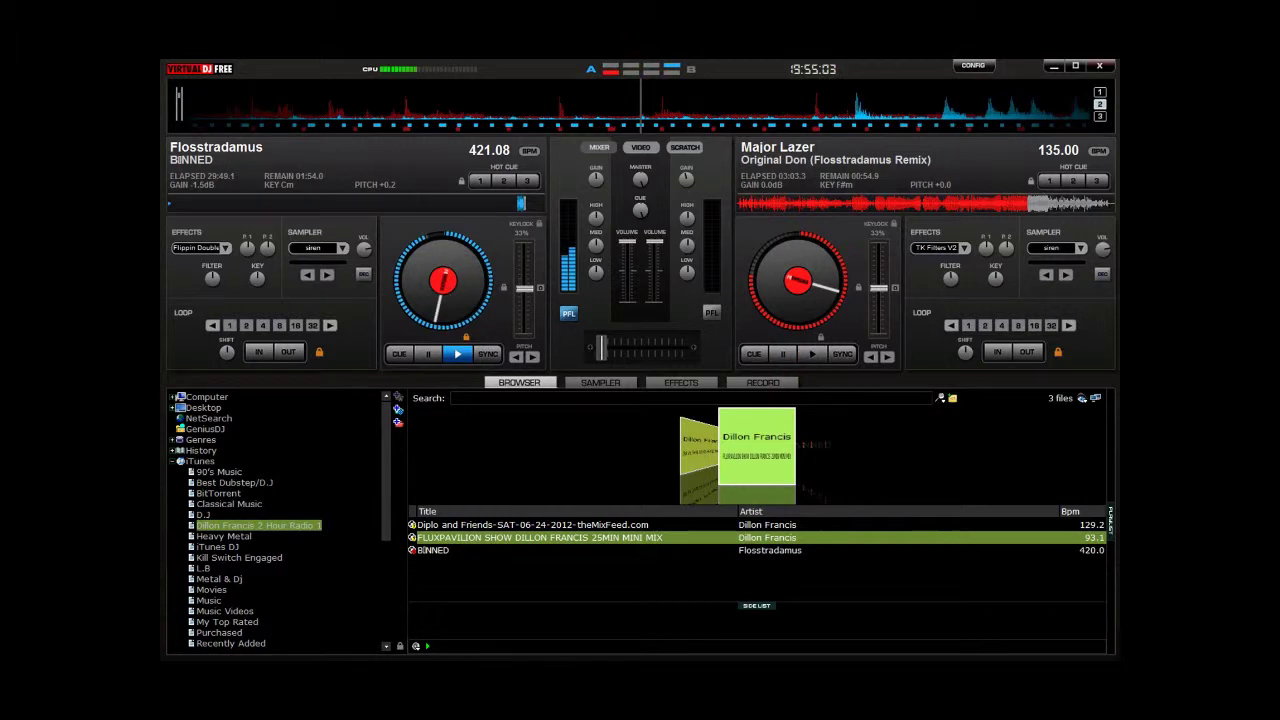
- Load Mosh It Up by Kill the Noise from the D.J playlist onto deck 2 and cue it at about 1:22
{"action": "key", "text": "Up"}
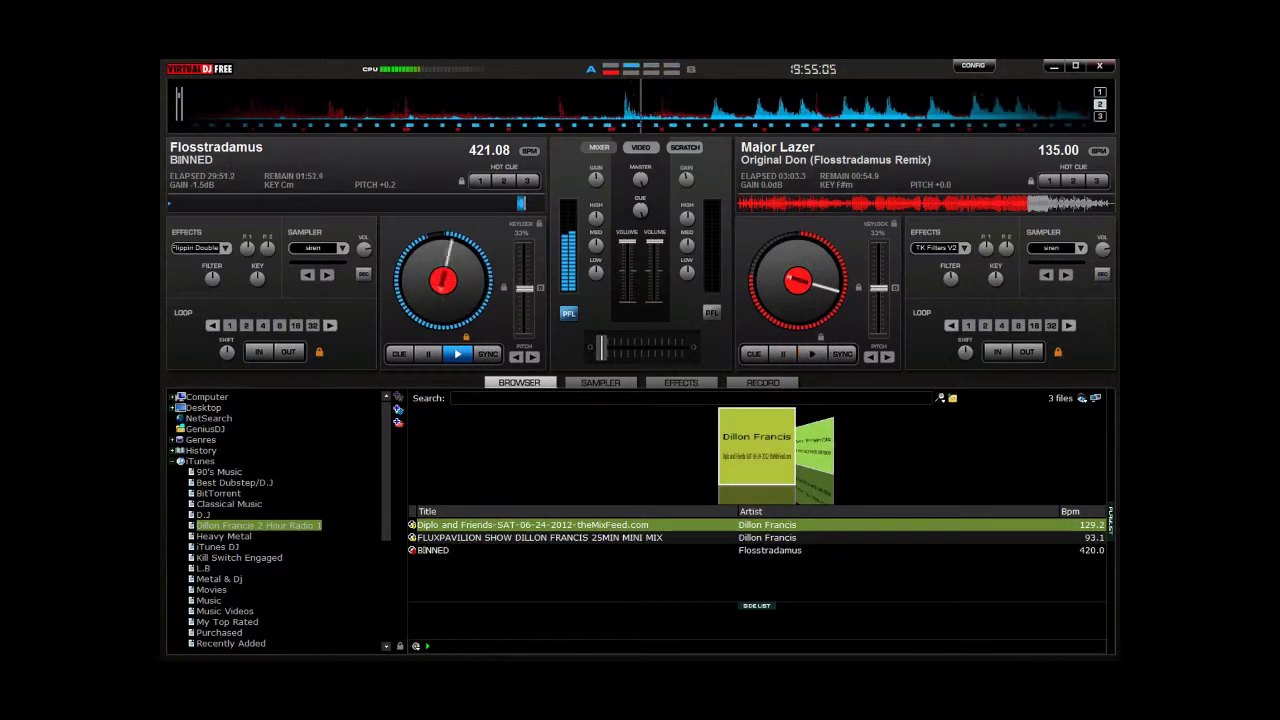
{"action": "left_click", "coordinate": [203, 515]}
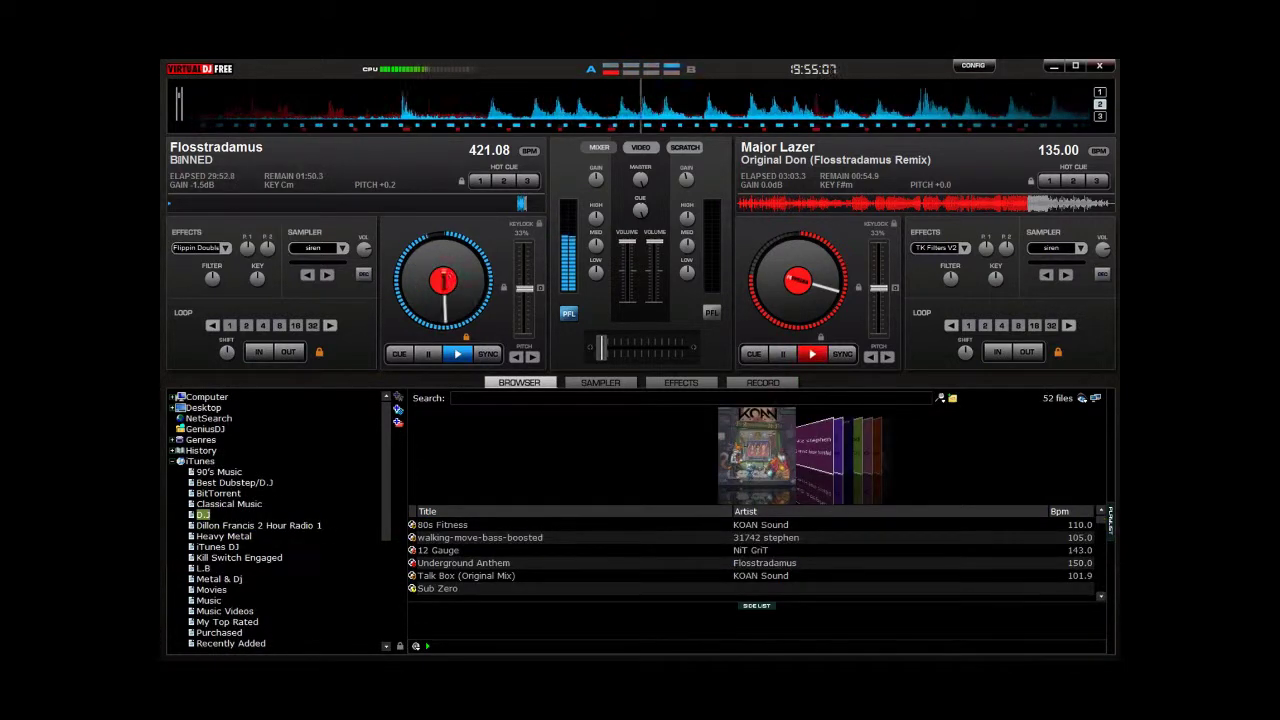
{"action": "scroll", "coordinate": [752, 557], "scroll_direction": "down", "scroll_amount": 4}
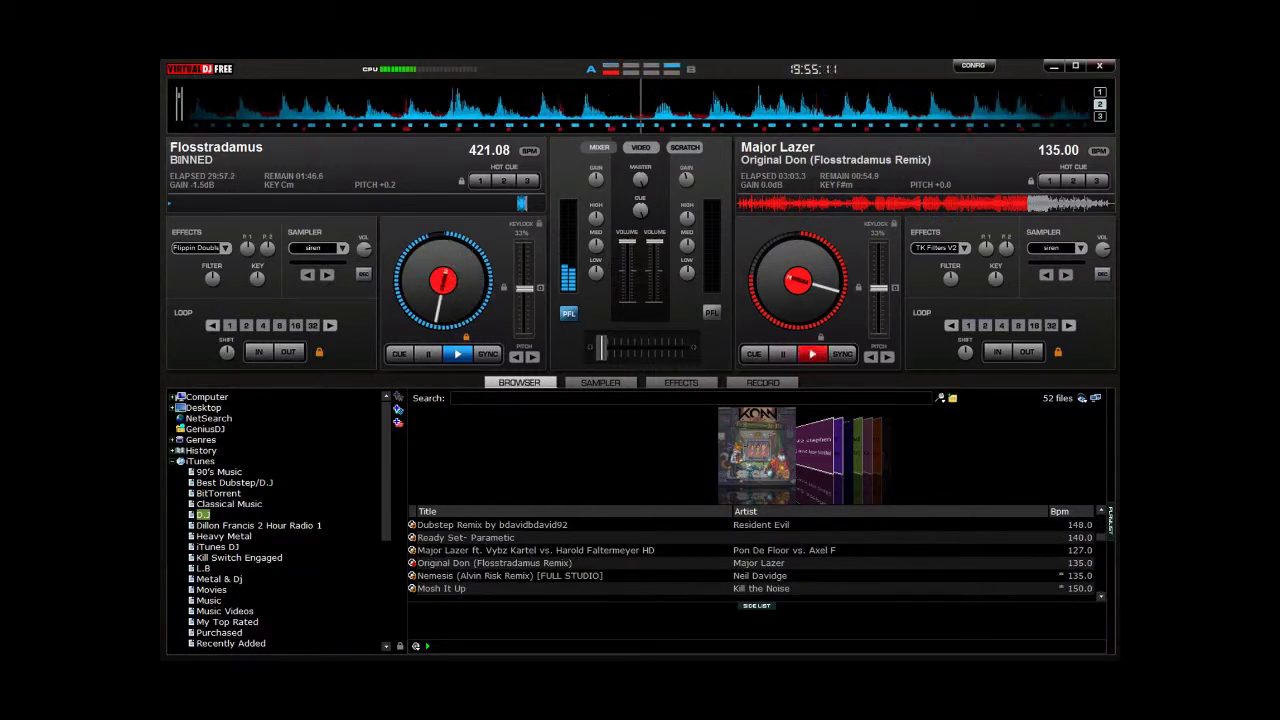
{"action": "scroll", "coordinate": [750, 556], "scroll_direction": "down", "scroll_amount": 4}
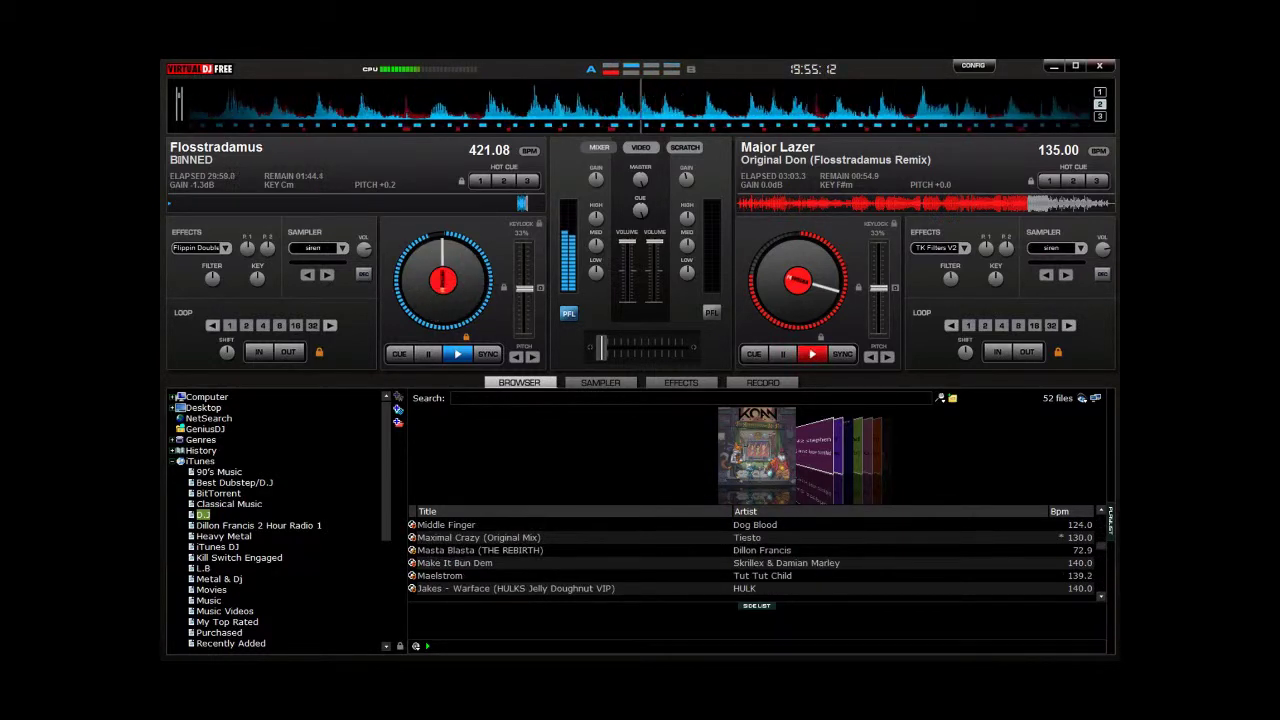
{"action": "scroll", "coordinate": [750, 556], "scroll_direction": "up", "scroll_amount": 3}
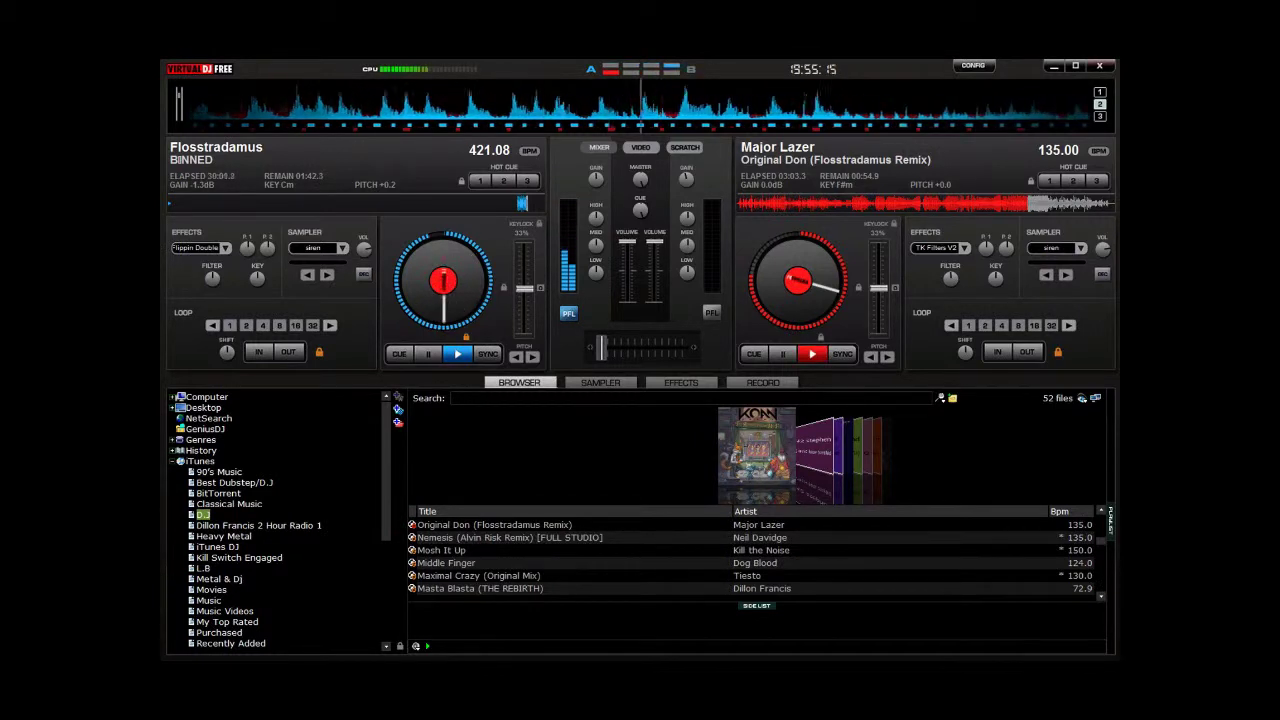
{"action": "left_click", "coordinate": [575, 550]}
{"action": "left_click_drag", "start_coordinate": [575, 550], "coordinate": [798, 280]}
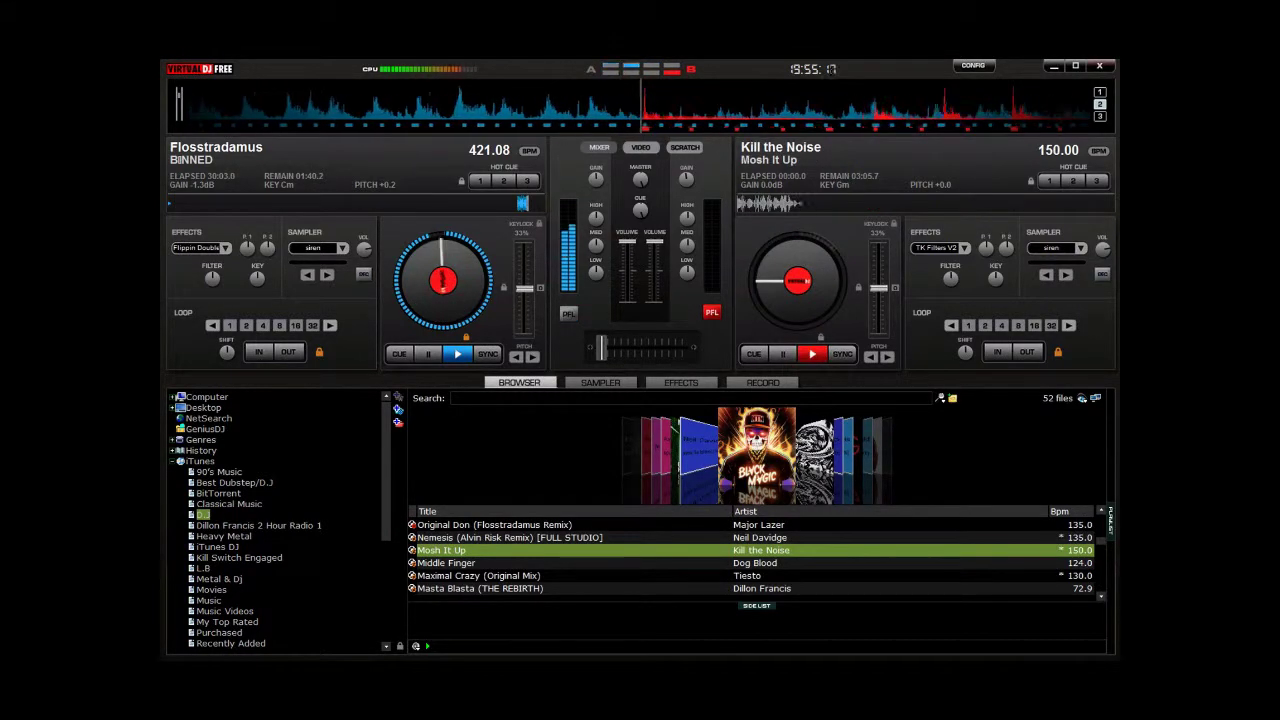
{"action": "left_click", "coordinate": [898, 203]}
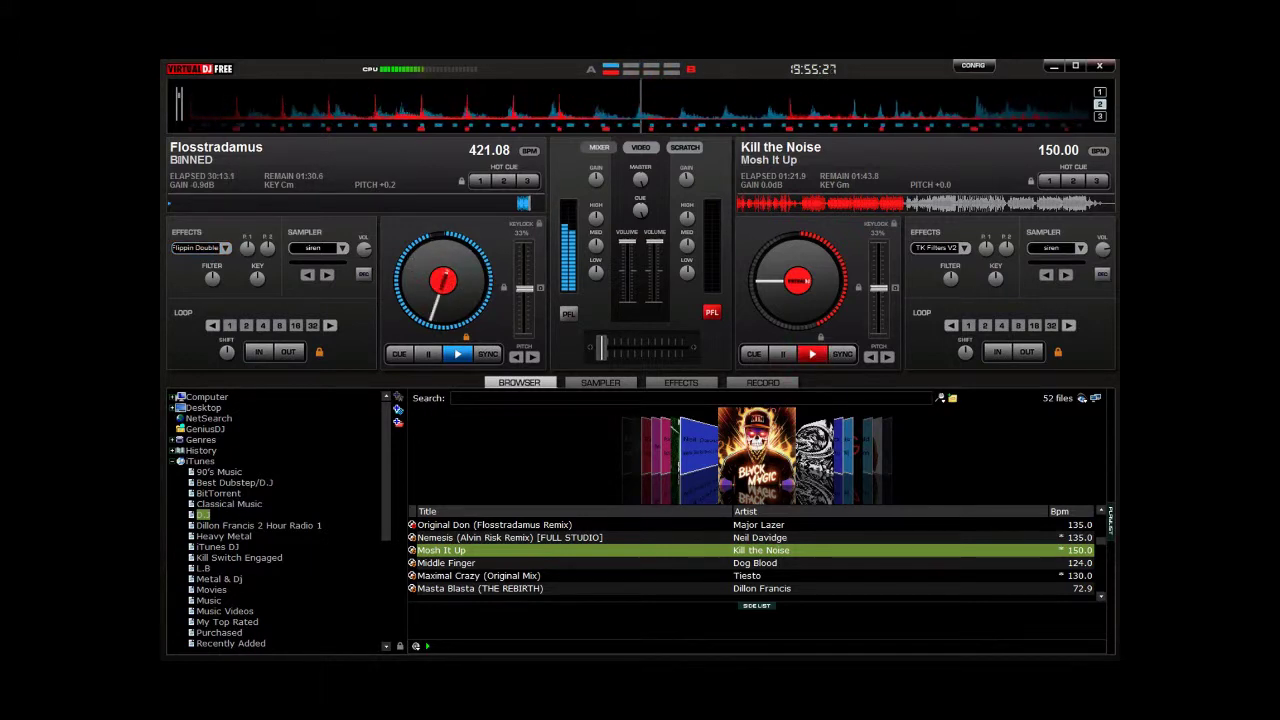
- Switch deck 1's effect to beatgrid, dsp_WahWah and TK Filter V2 in turn, and toggle the filter
{"action": "left_click", "coordinate": [225, 248]}
{"action": "left_click", "coordinate": [260, 276]}
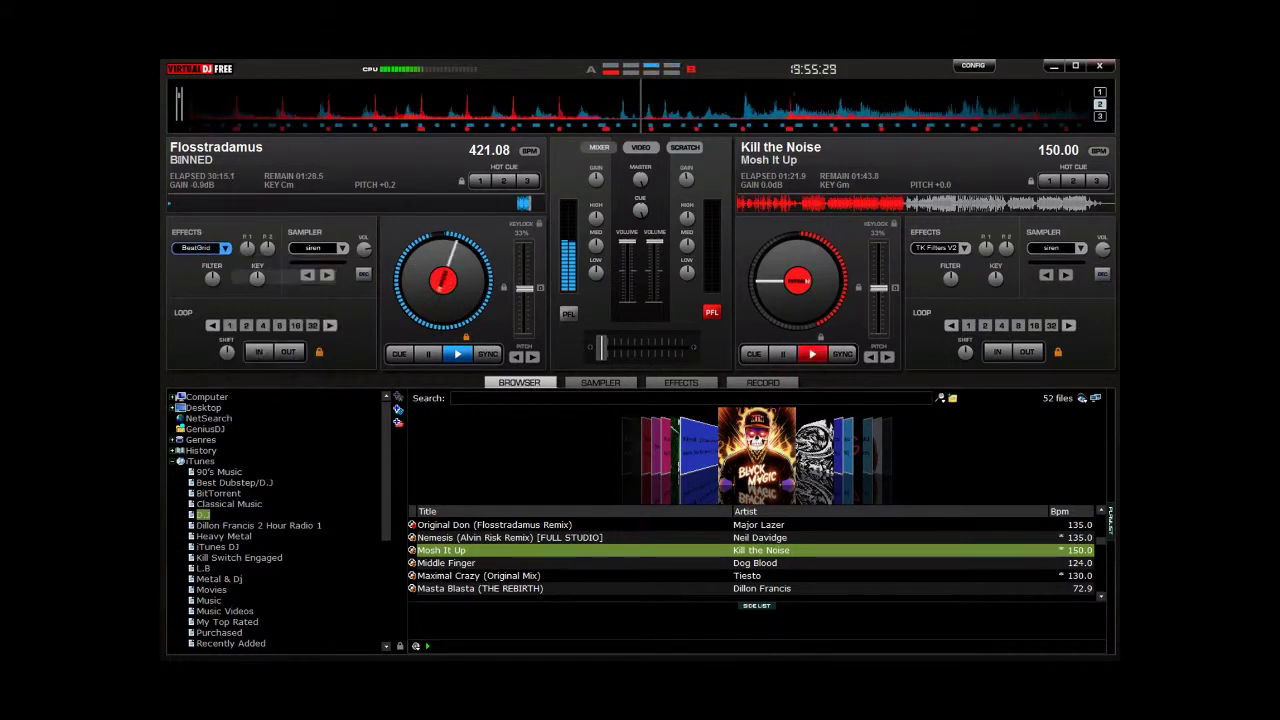
{"action": "left_click", "coordinate": [225, 248]}
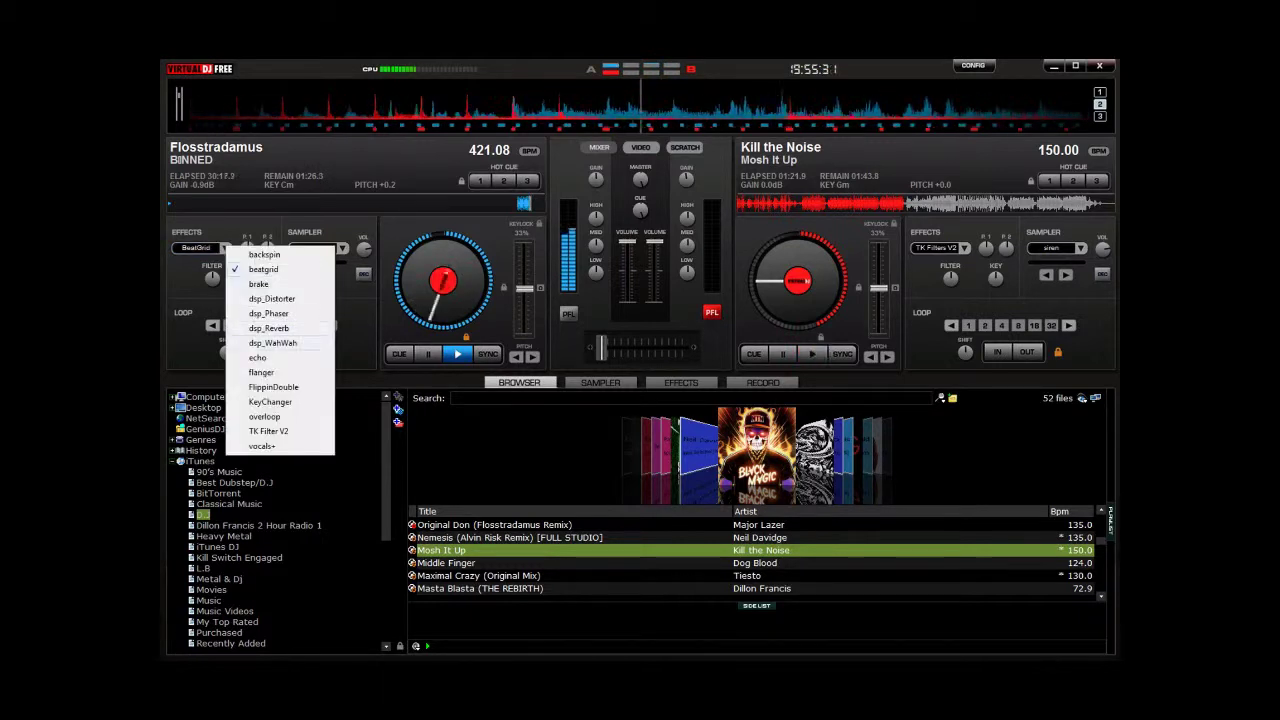
{"action": "left_click", "coordinate": [272, 343]}
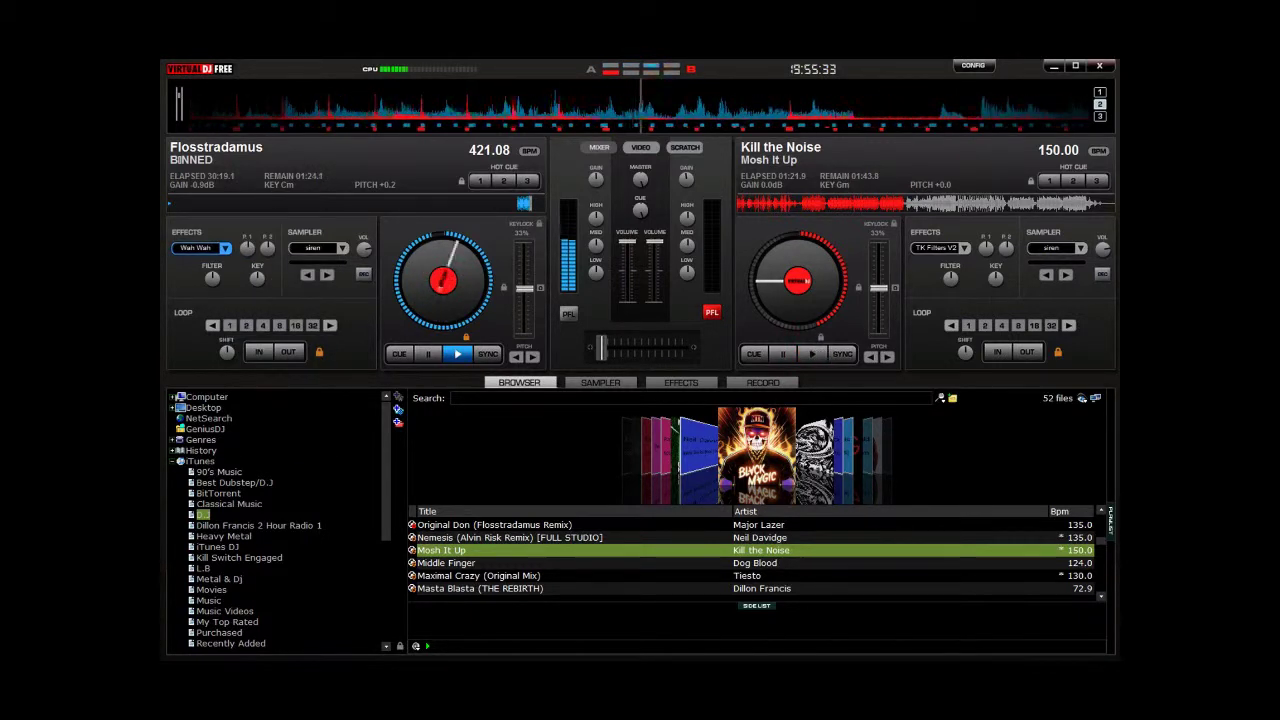
{"action": "left_click", "coordinate": [225, 248]}
{"action": "left_click", "coordinate": [268, 436]}
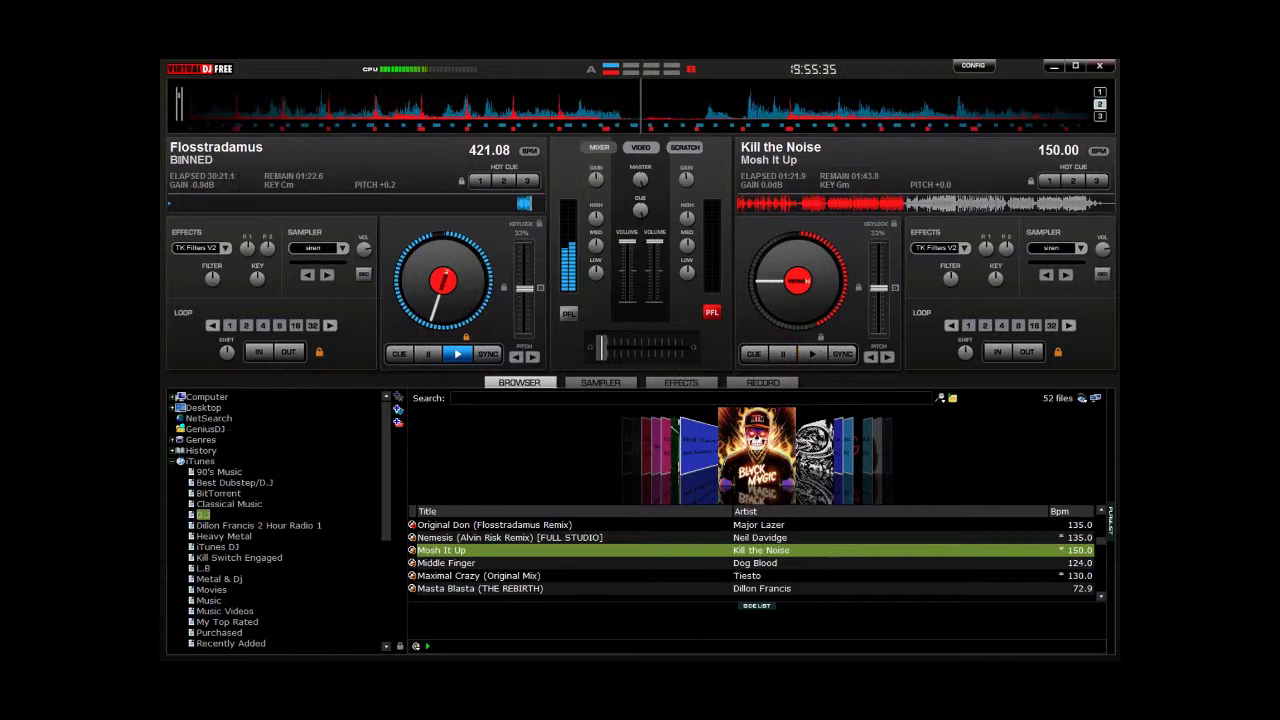
{"action": "left_click", "coordinate": [195, 248]}
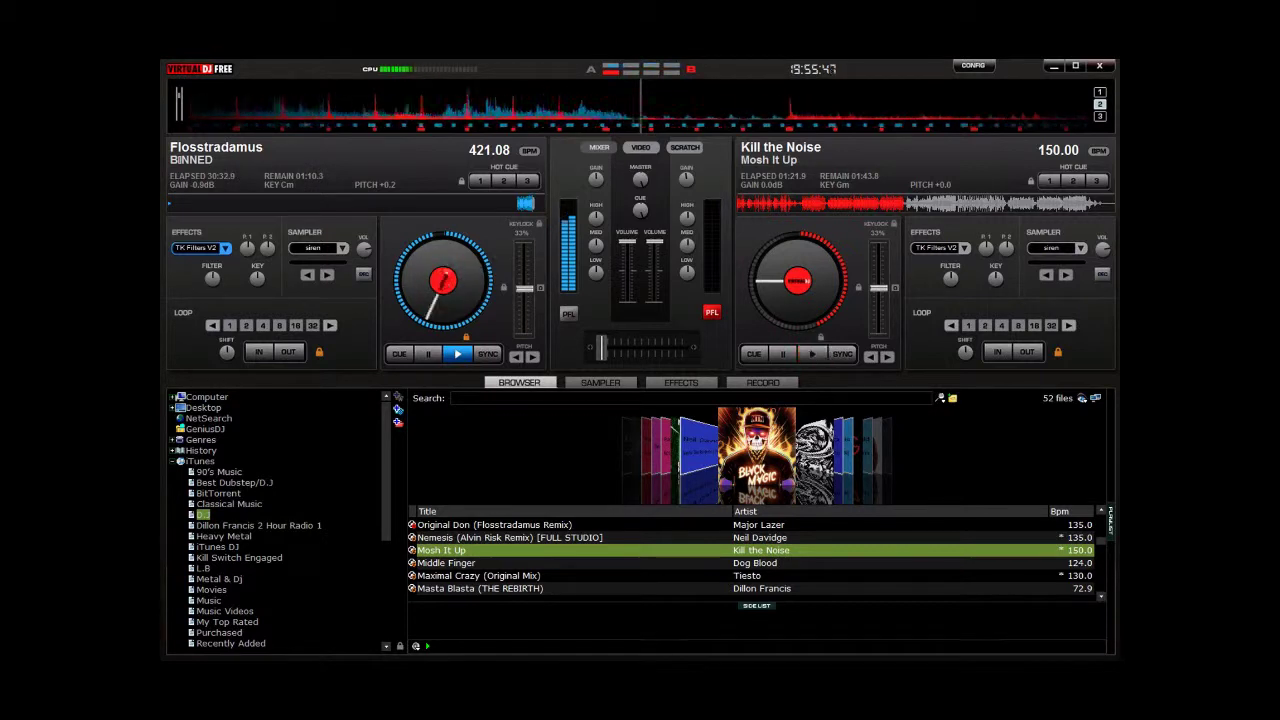
- Bring in Mosh It Up by starting deck 2 and crossfading fully to it, and skip further into the track
{"action": "key", "text": "space"}
{"action": "left_click_drag", "start_coordinate": [601, 347], "coordinate": [682, 347]}
{"action": "key", "text": "space"}
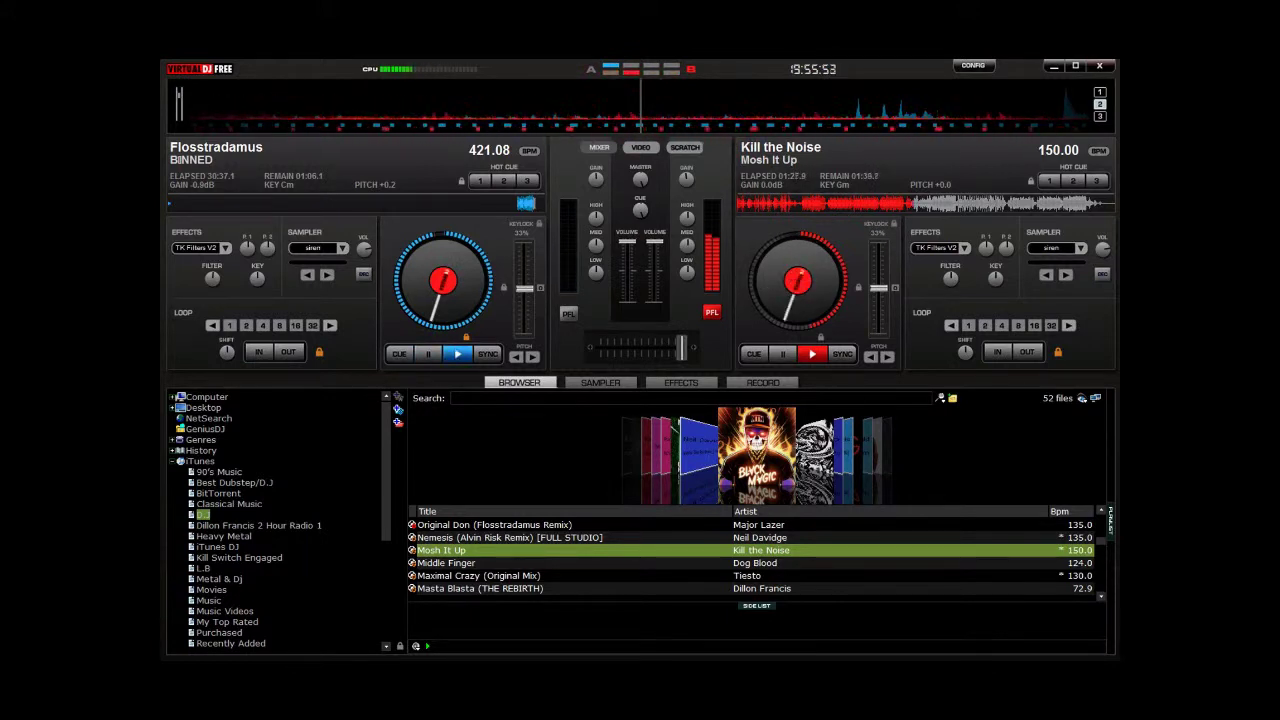
{"action": "left_click", "coordinate": [956, 203]}
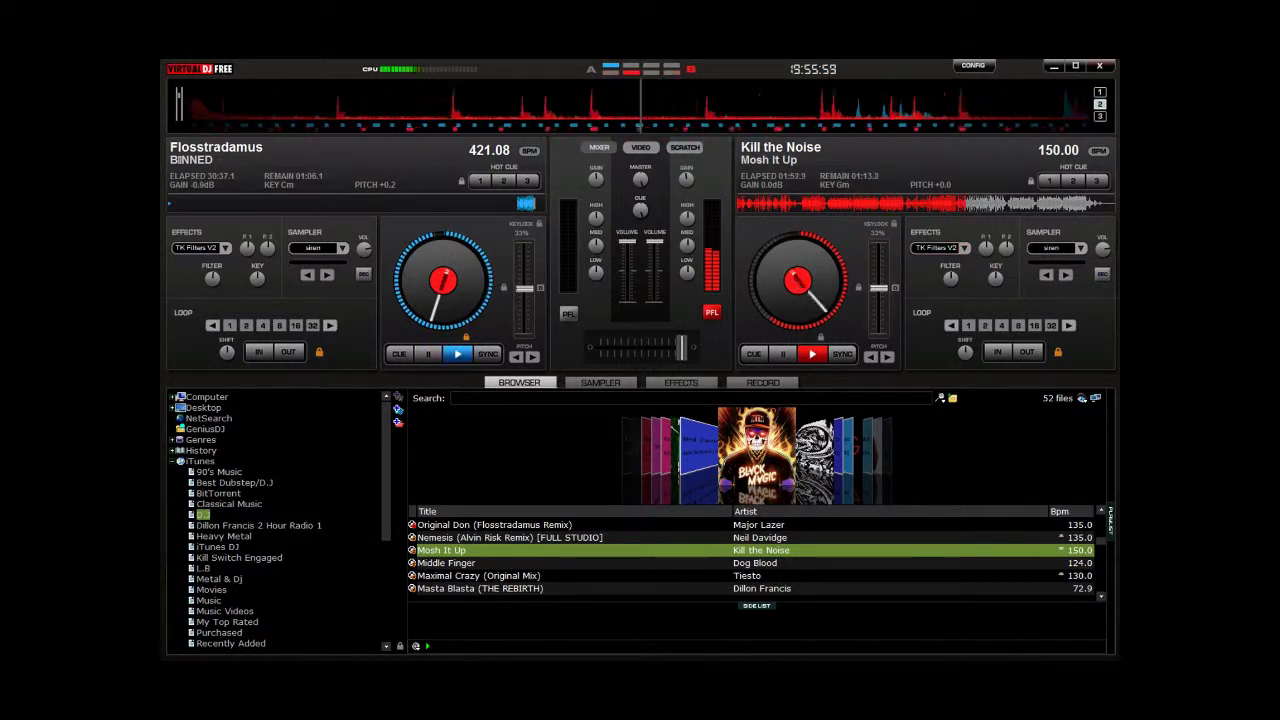
- Play deck 2 through the beatgrid effect and change it to dsp_Reverb
{"action": "left_click", "coordinate": [965, 248]}
{"action": "left_click", "coordinate": [1002, 272]}
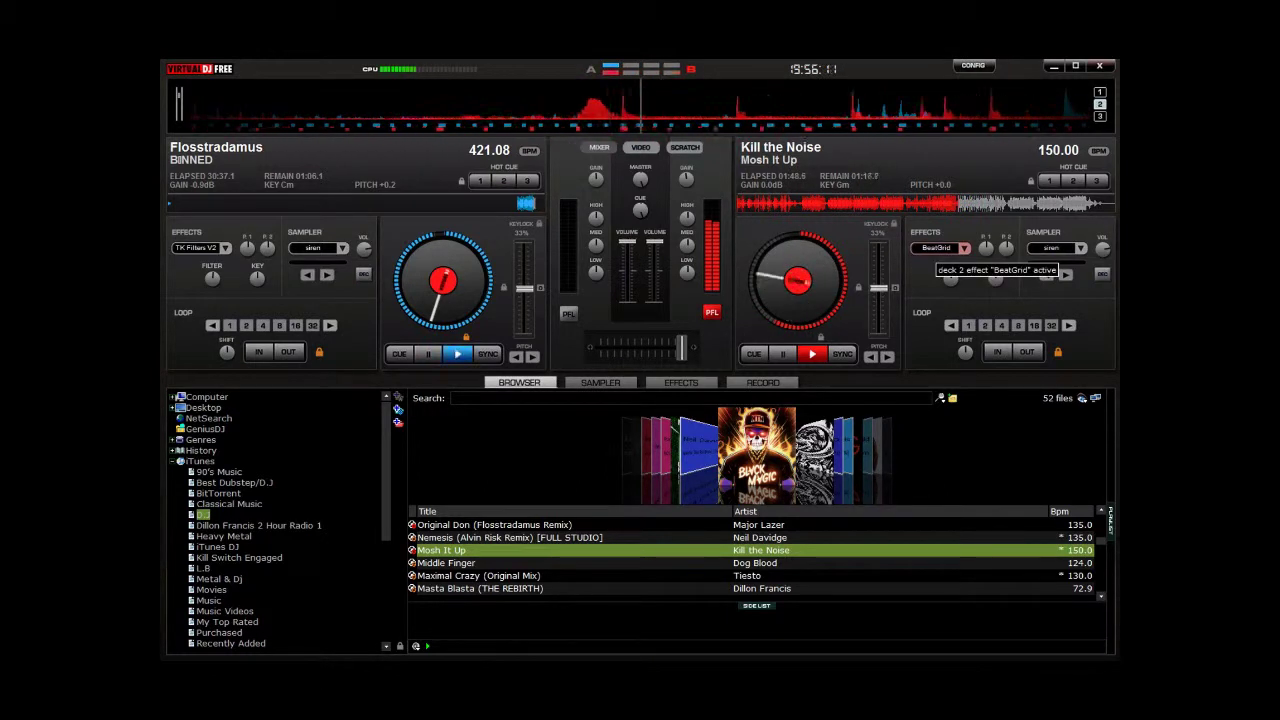
{"action": "left_click", "coordinate": [963, 246]}
{"action": "left_click", "coordinate": [1008, 327]}
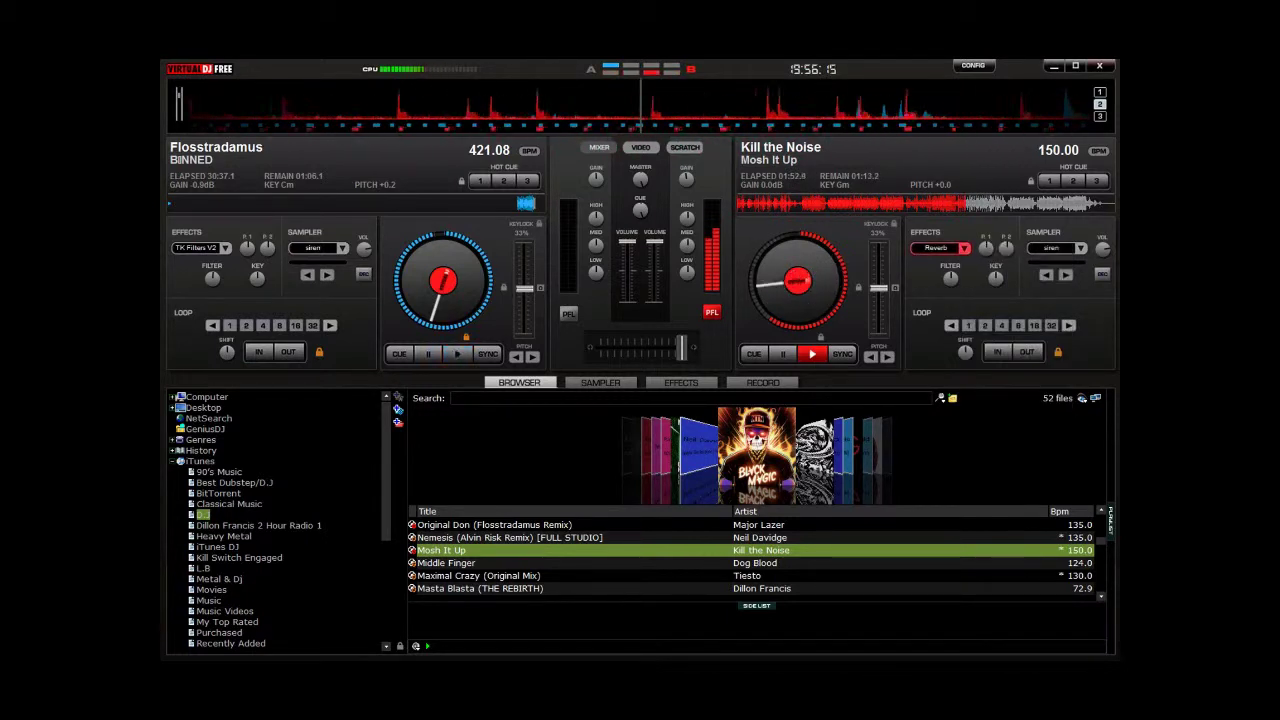
- Load Tiesto's Maximal Crazy (Original Mix) onto deck 1 and cue it at about 3:44
{"action": "key", "text": "Down"}
{"action": "key", "text": "Down"}
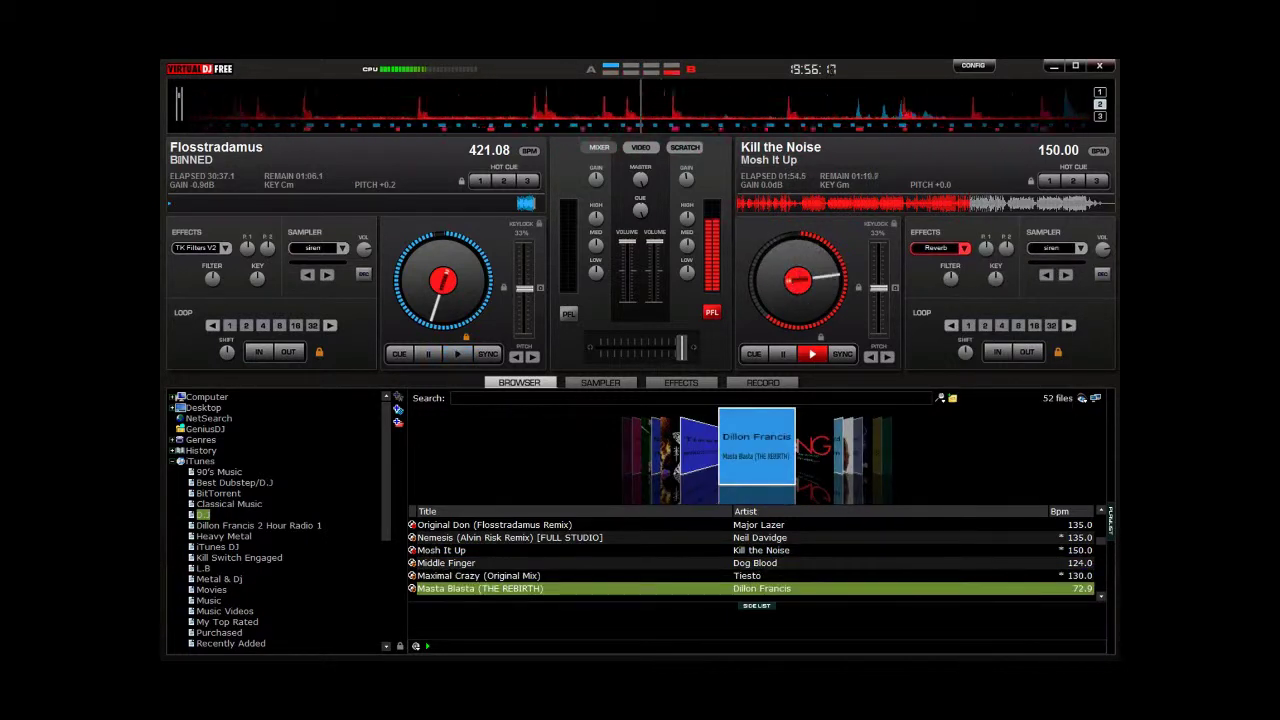
{"action": "key", "text": "Return"}
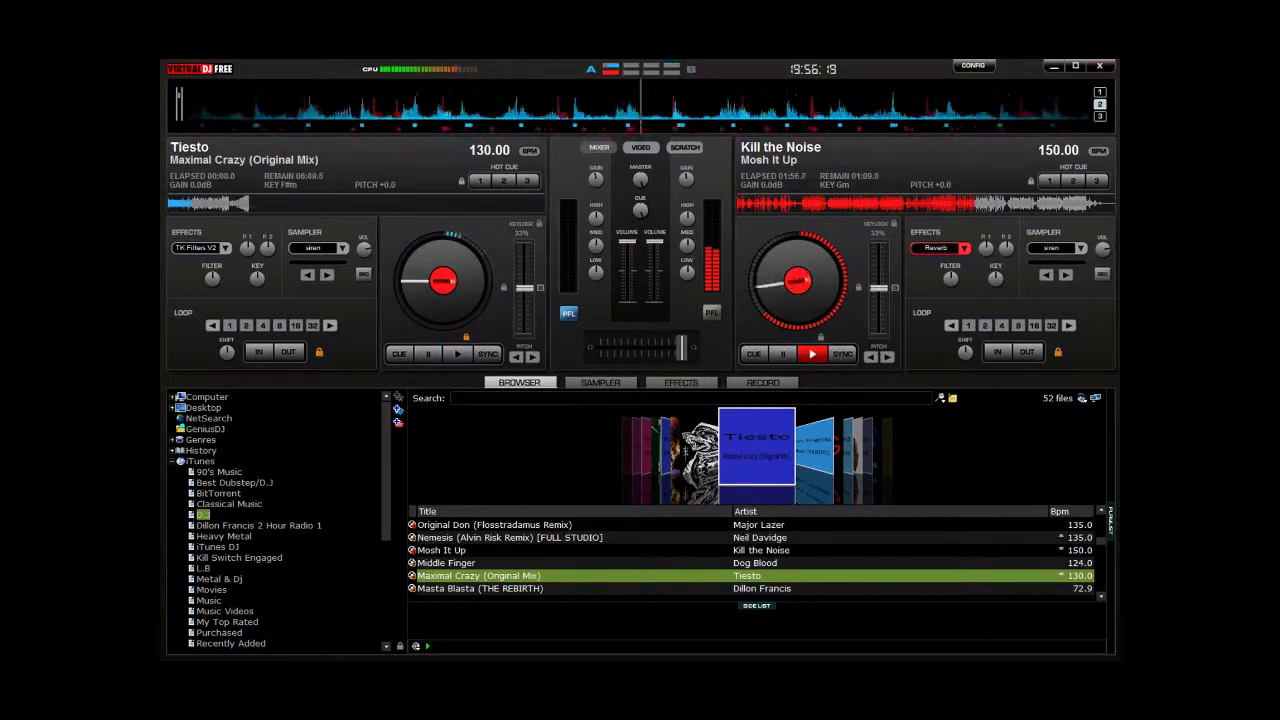
{"action": "left_click", "coordinate": [376, 203]}
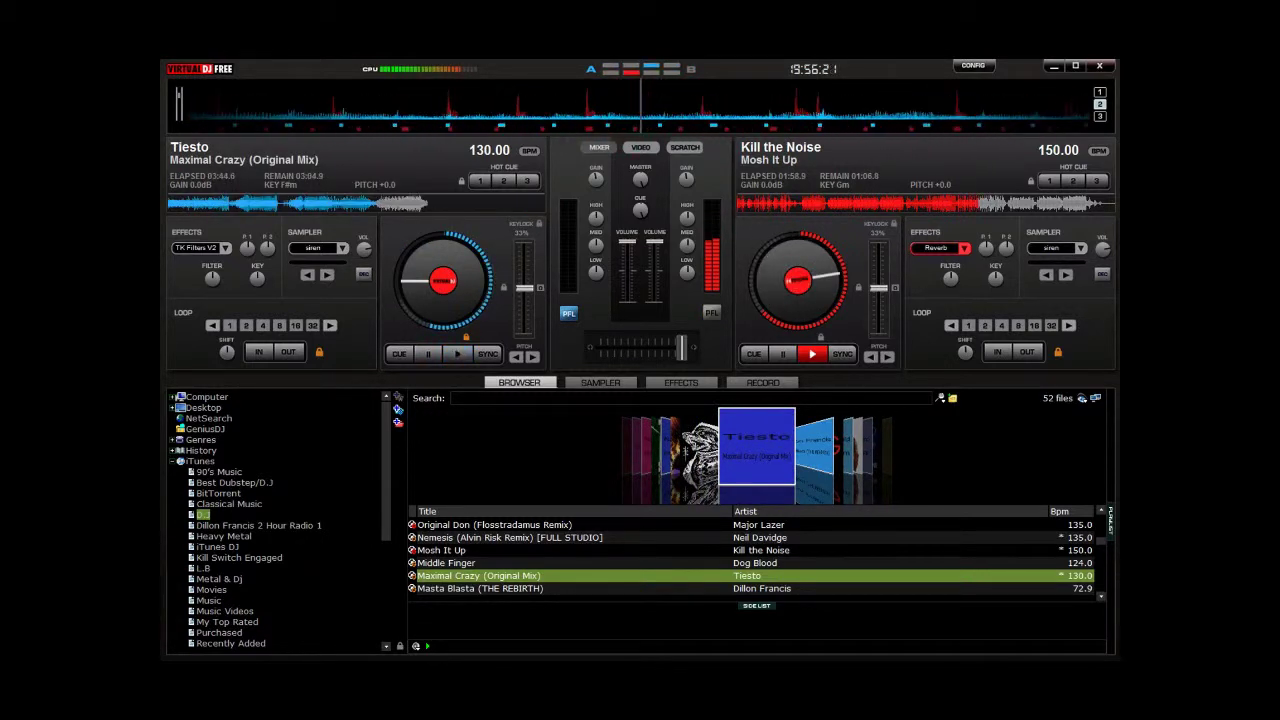
- Find Galang vs. Under Me Sleng Teng in the D.J playlist and load it onto deck 1
{"action": "key", "text": "Down"}
{"action": "key", "text": "Down"}
{"action": "key", "text": "Down"}
{"action": "key", "text": "Down"}
{"action": "key", "text": "Down"}
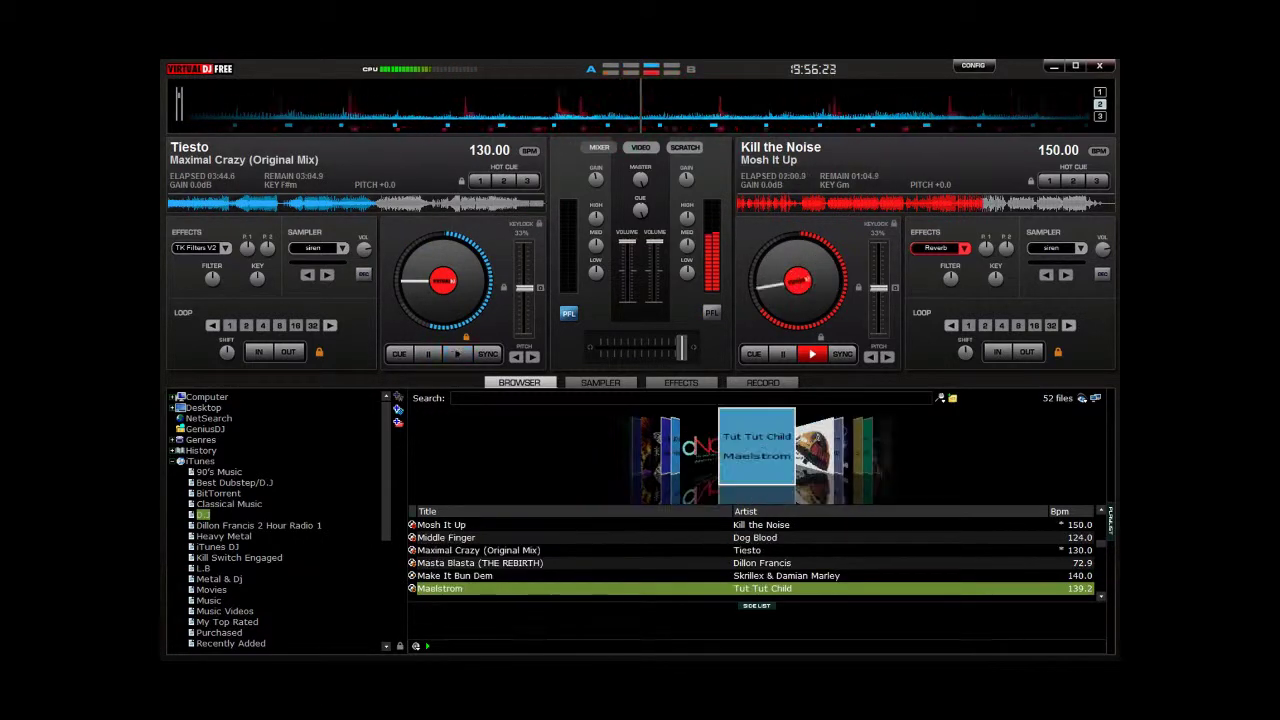
{"action": "key", "text": "Down"}
{"action": "key", "text": "Down"}
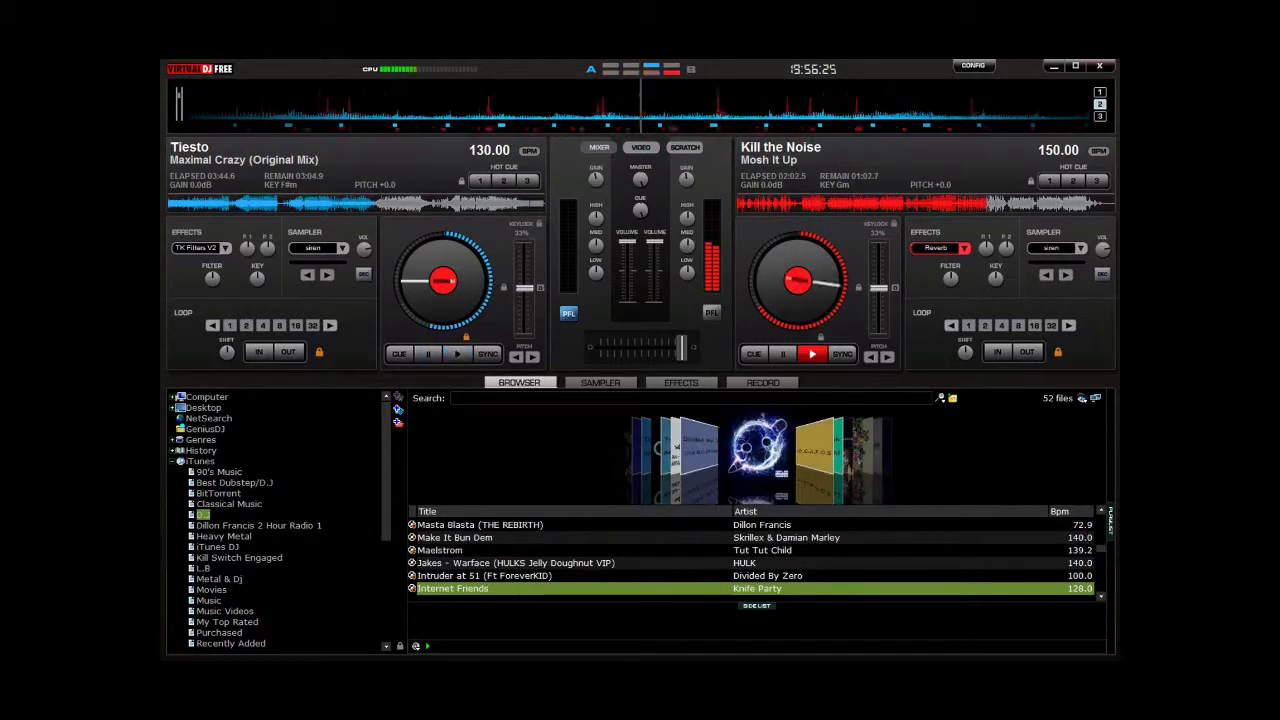
{"action": "key", "text": "Down"}
{"action": "key", "text": "Down"}
{"action": "key", "text": "Down"}
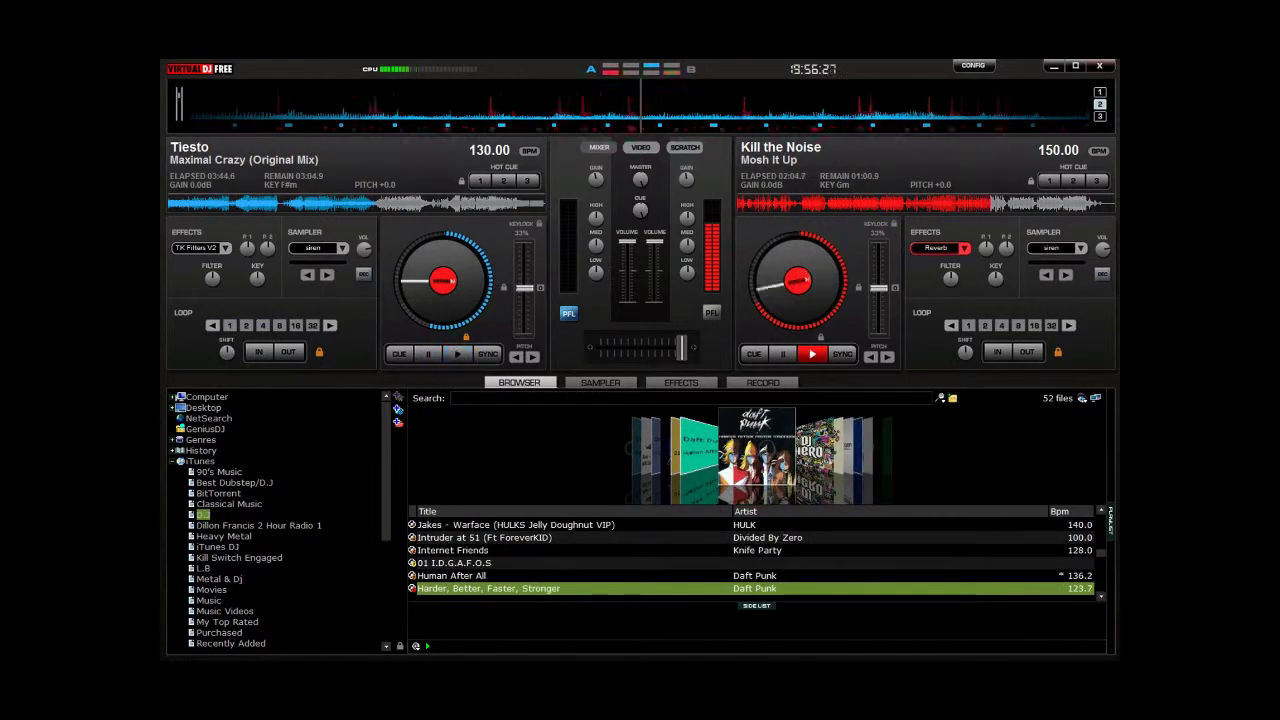
{"action": "key", "text": "Down"}
{"action": "key", "text": "Down"}
{"action": "key", "text": "Down"}
{"action": "key", "text": "Down"}
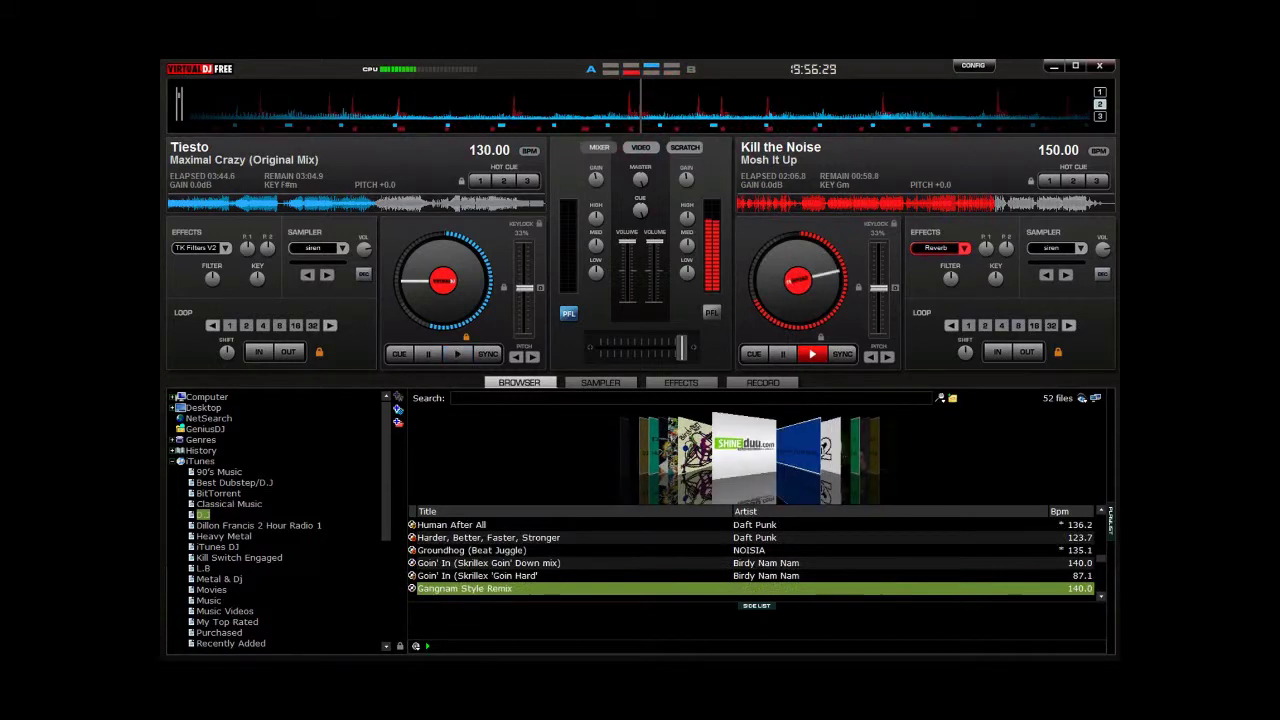
{"action": "key", "text": "Up"}
{"action": "key", "text": "Down"}
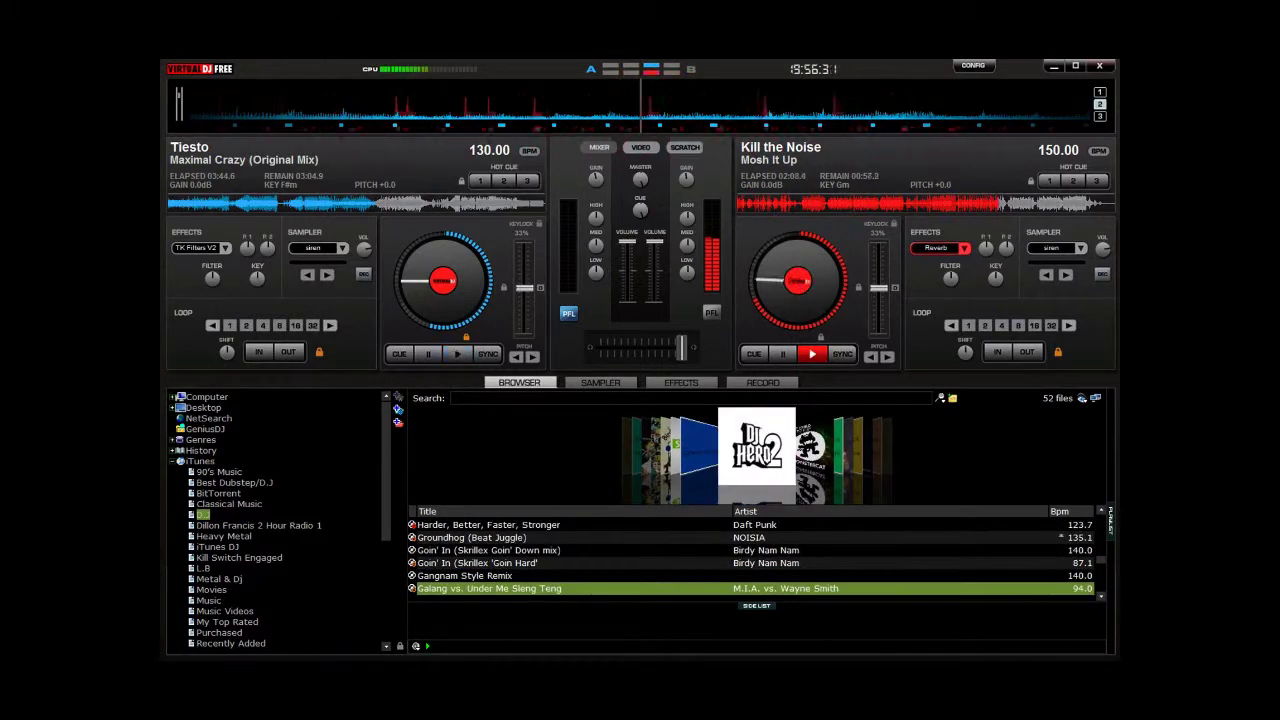
{"action": "key", "text": "Return"}
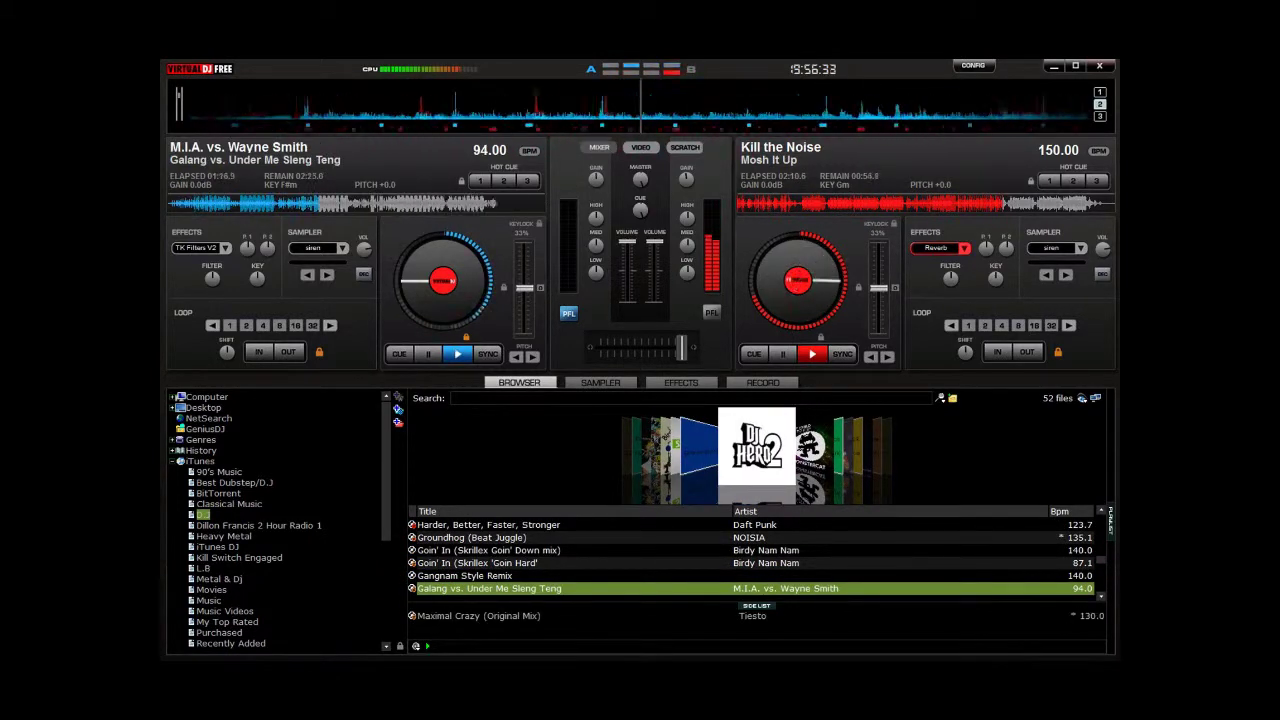
- Sync deck 1 to deck 2, crossfade fully to deck 1, and return its pitch to about +0.2
{"action": "key", "text": "s"}
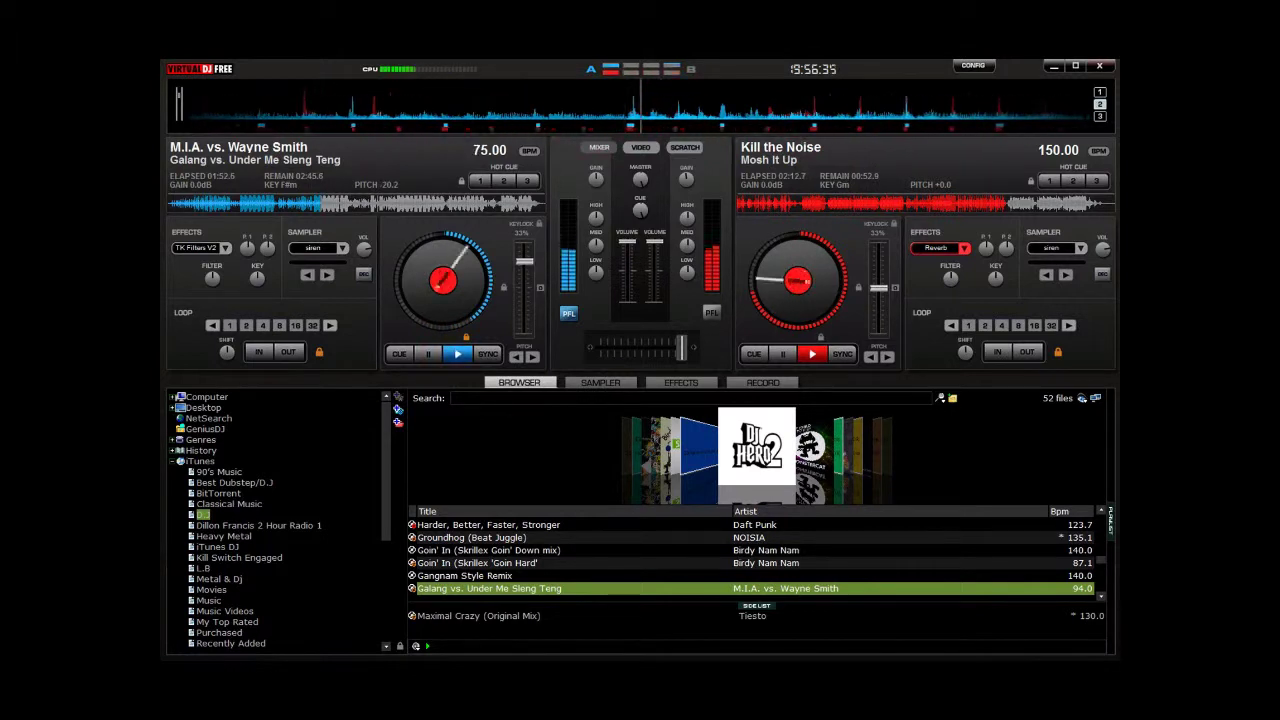
{"action": "left_click_drag", "start_coordinate": [682, 347], "coordinate": [601, 347]}
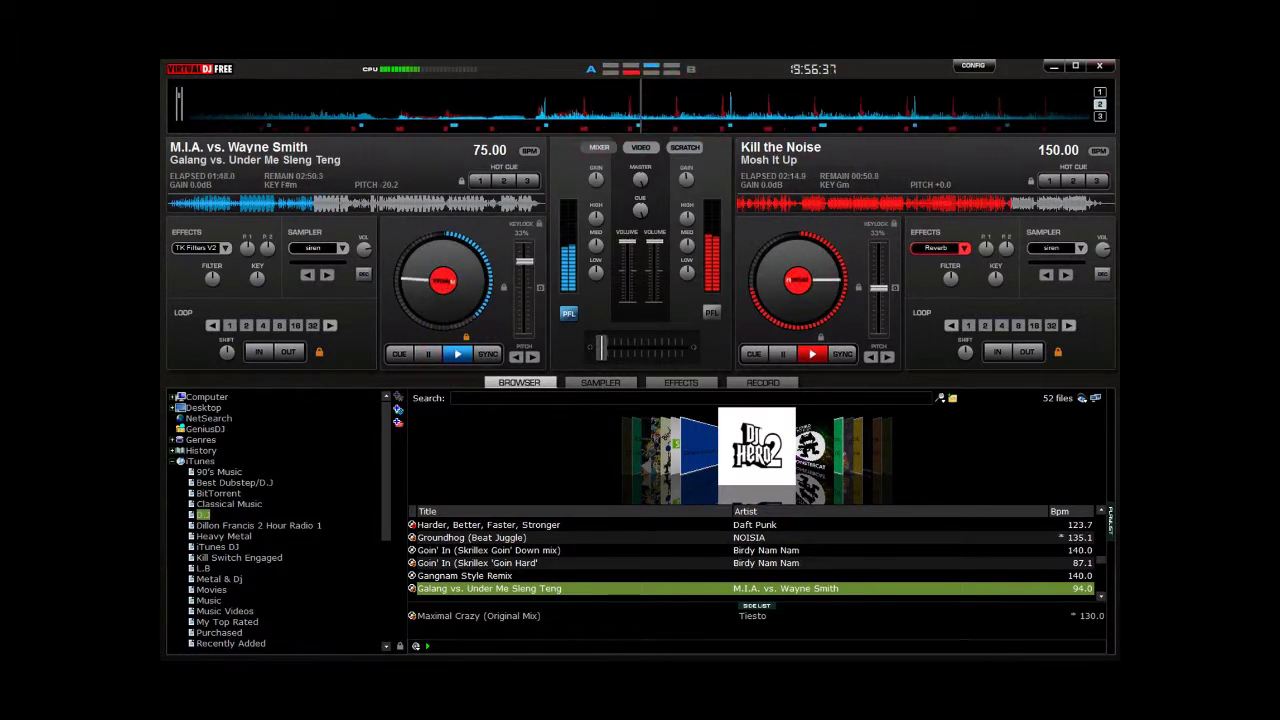
{"action": "left_click_drag", "start_coordinate": [524, 261], "coordinate": [524, 289]}
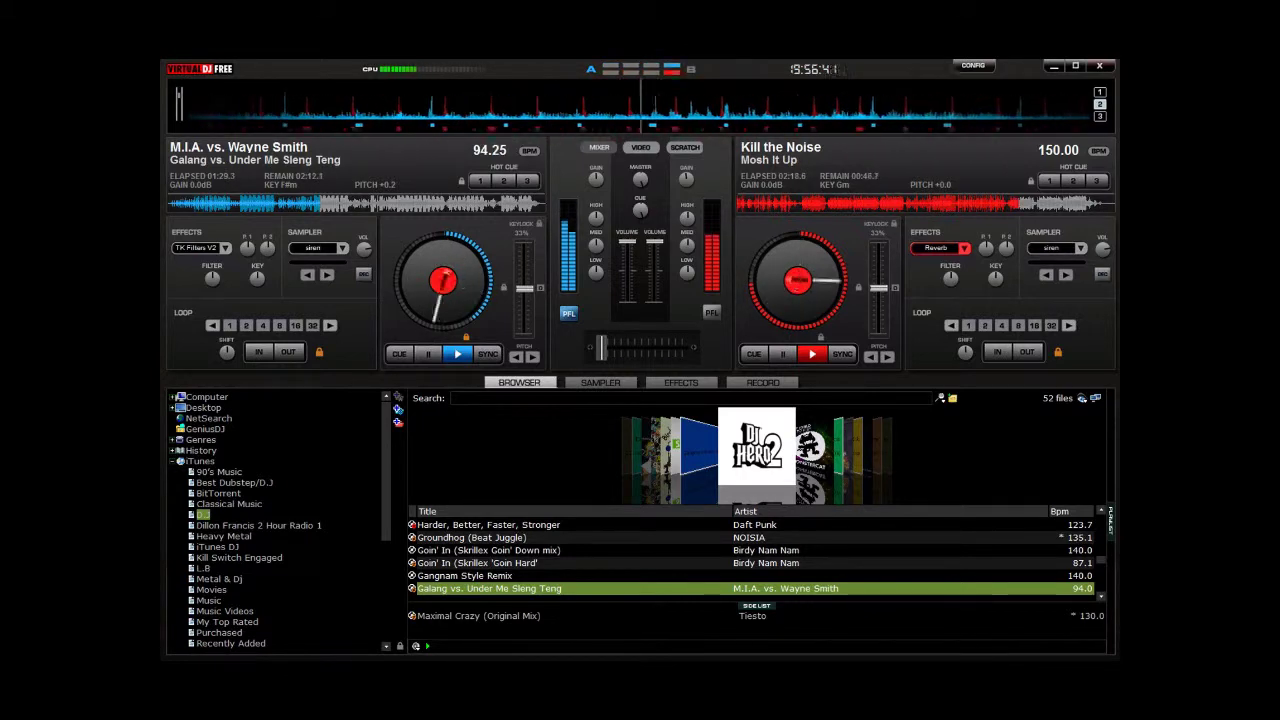
- Find DJ Qbert Super Battle Breaks further down the playlist and load it onto deck 2
{"action": "key", "text": "Down"}
{"action": "key", "text": "Down"}
{"action": "key", "text": "Down"}
{"action": "key", "text": "Down"}
{"action": "key", "text": "Down"}
{"action": "key", "text": "Down"}
{"action": "key", "text": "Up"}
{"action": "key", "text": "shift+Right"}
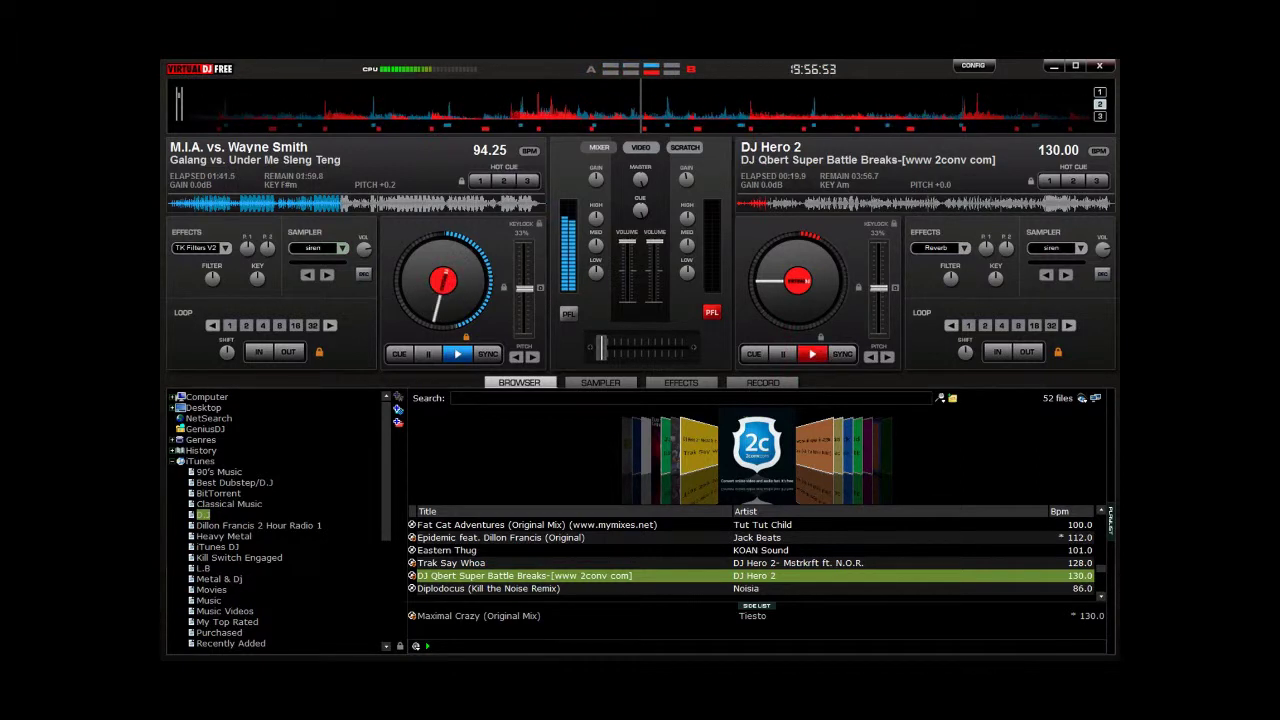
- Browse further down the D.J playlist to Dance To It by Tut Tut Child
{"action": "key", "text": "Down"}
{"action": "key", "text": "Down"}
{"action": "key", "text": "Down"}
{"action": "key", "text": "Down"}
{"action": "key", "text": "Down"}
{"action": "key", "text": "Down"}
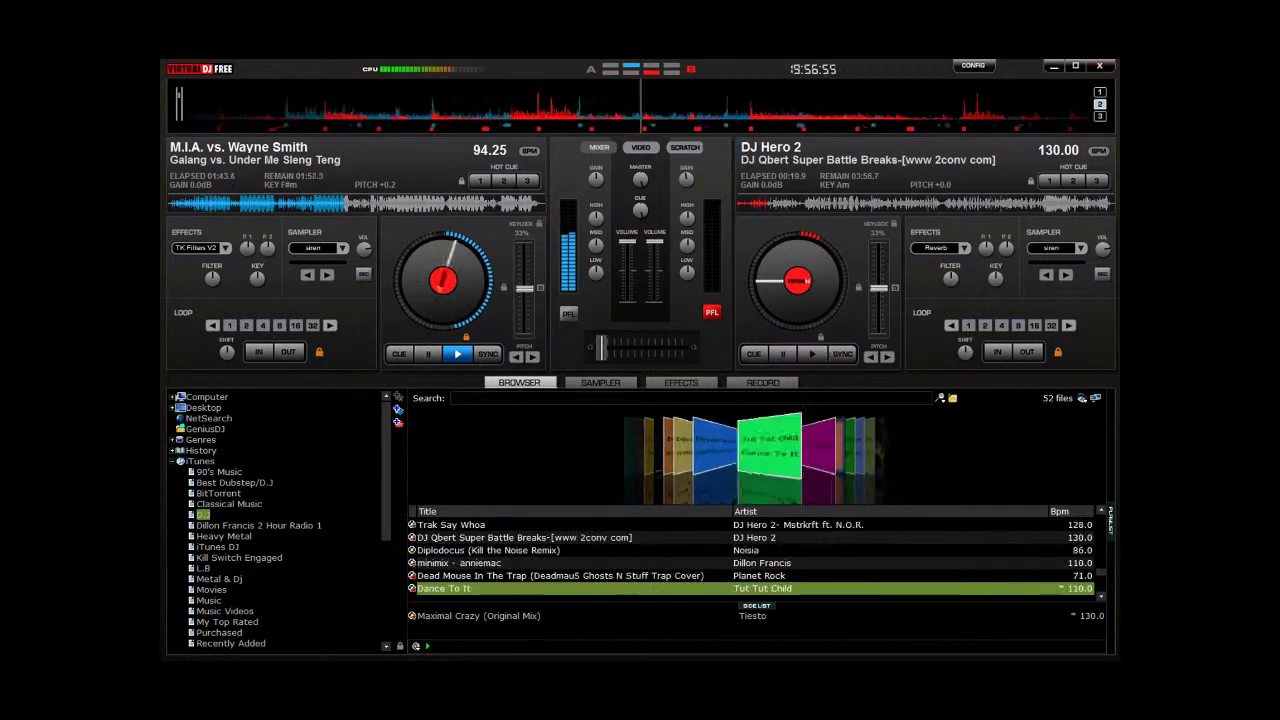